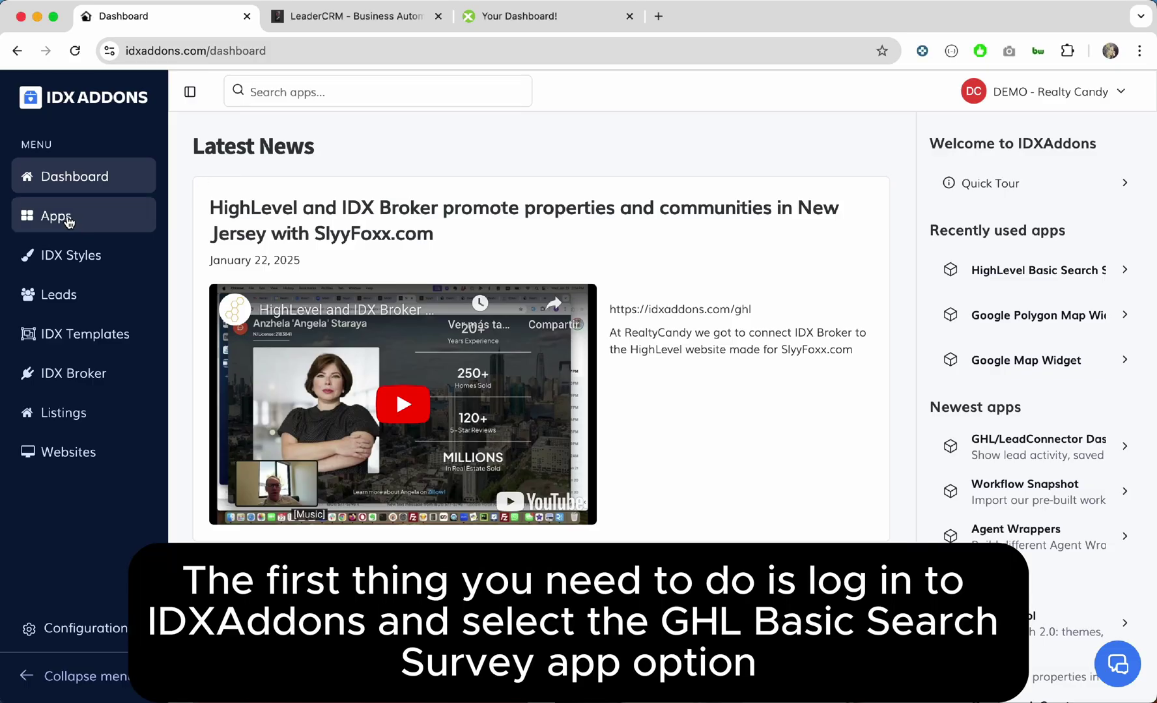
# Step: Search the IDX Addons apps for 'surve' and install the GHL Basic Search Survey App
pyautogui.click(65, 220)
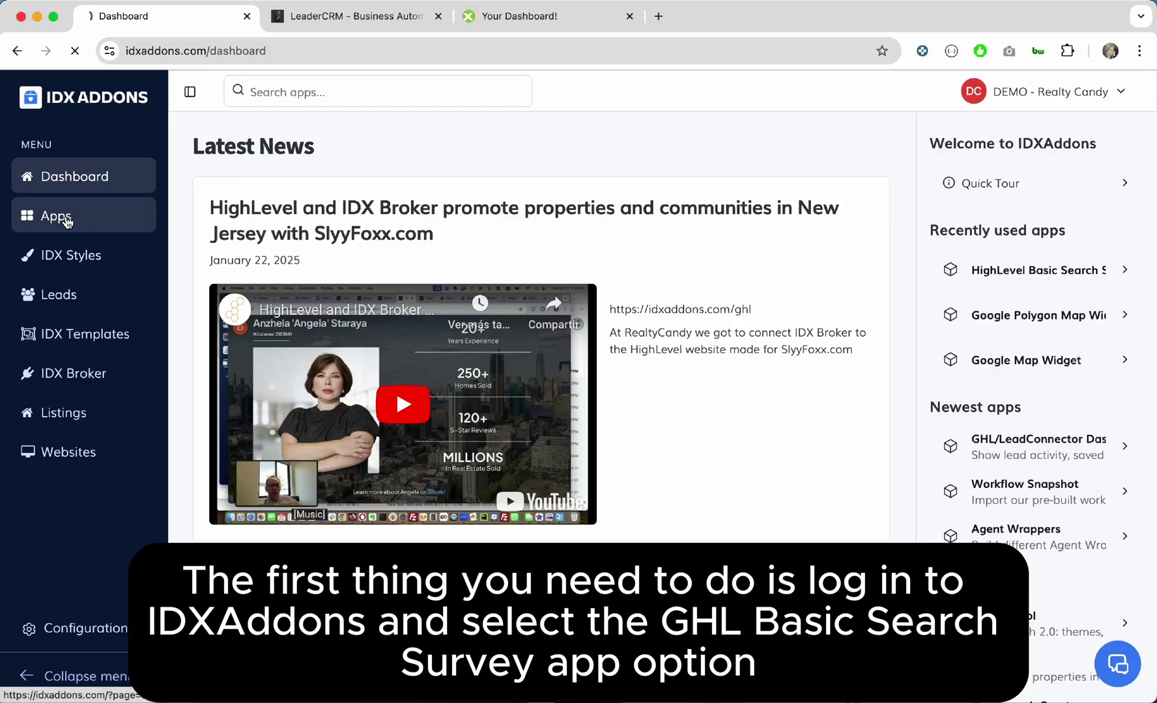
pyautogui.click(276, 197)
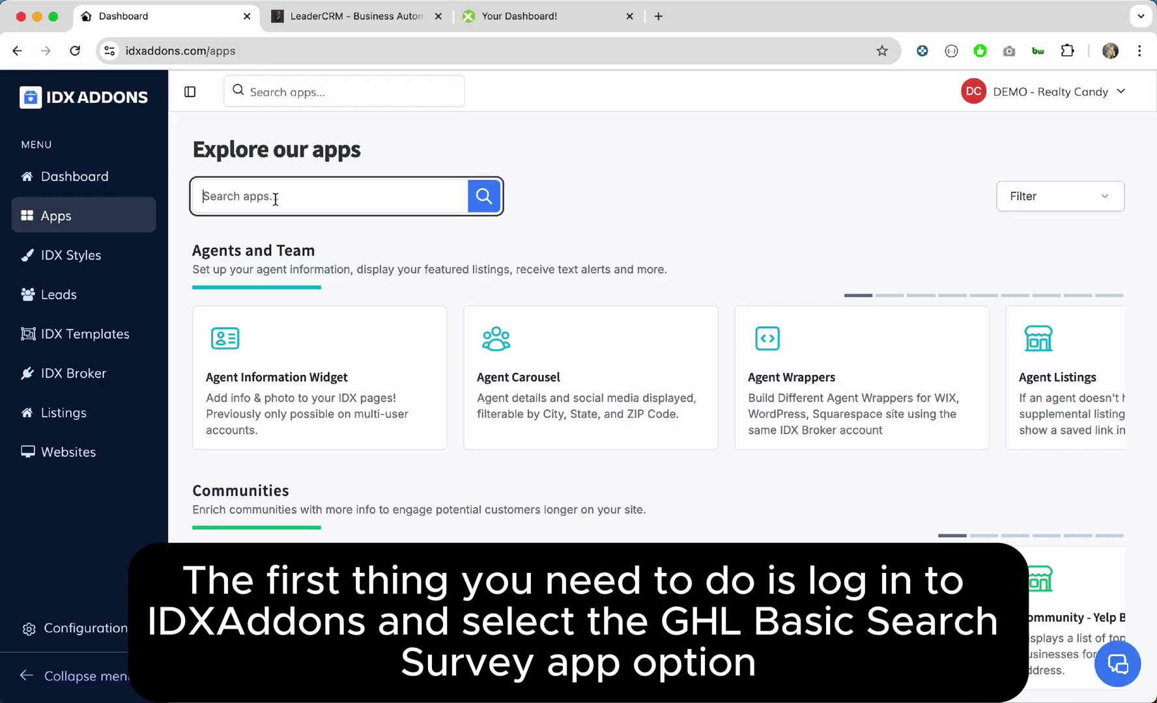
pyautogui.write('survey')
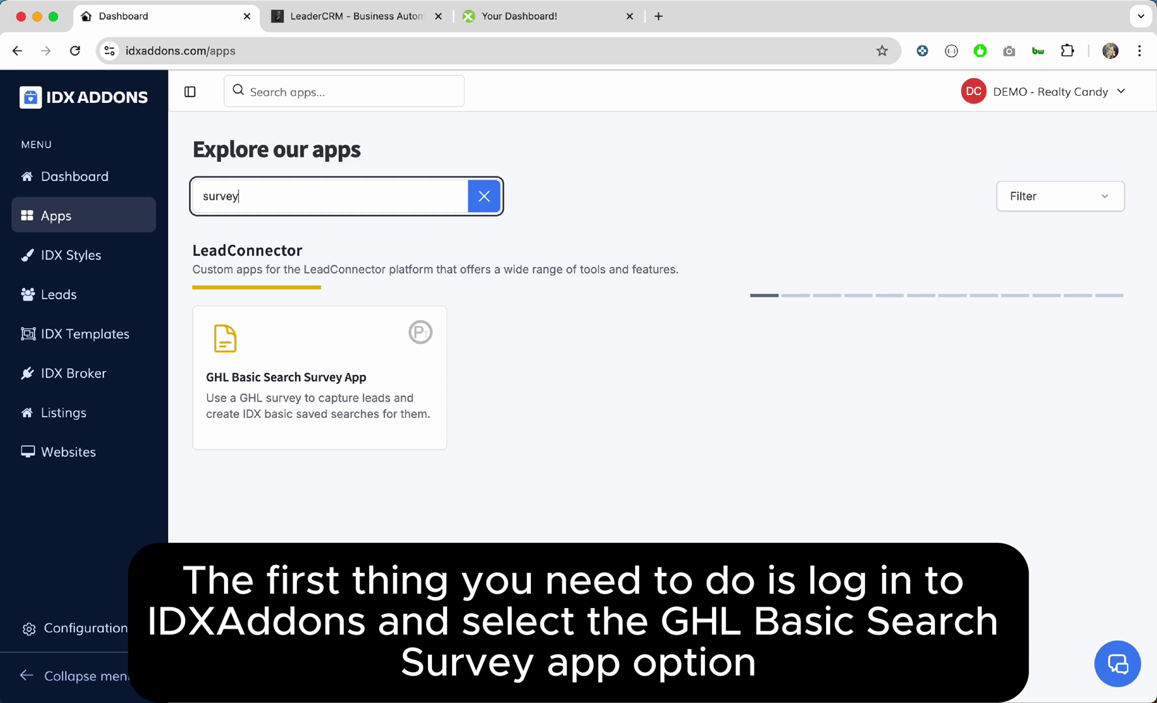
pyautogui.click(284, 360)
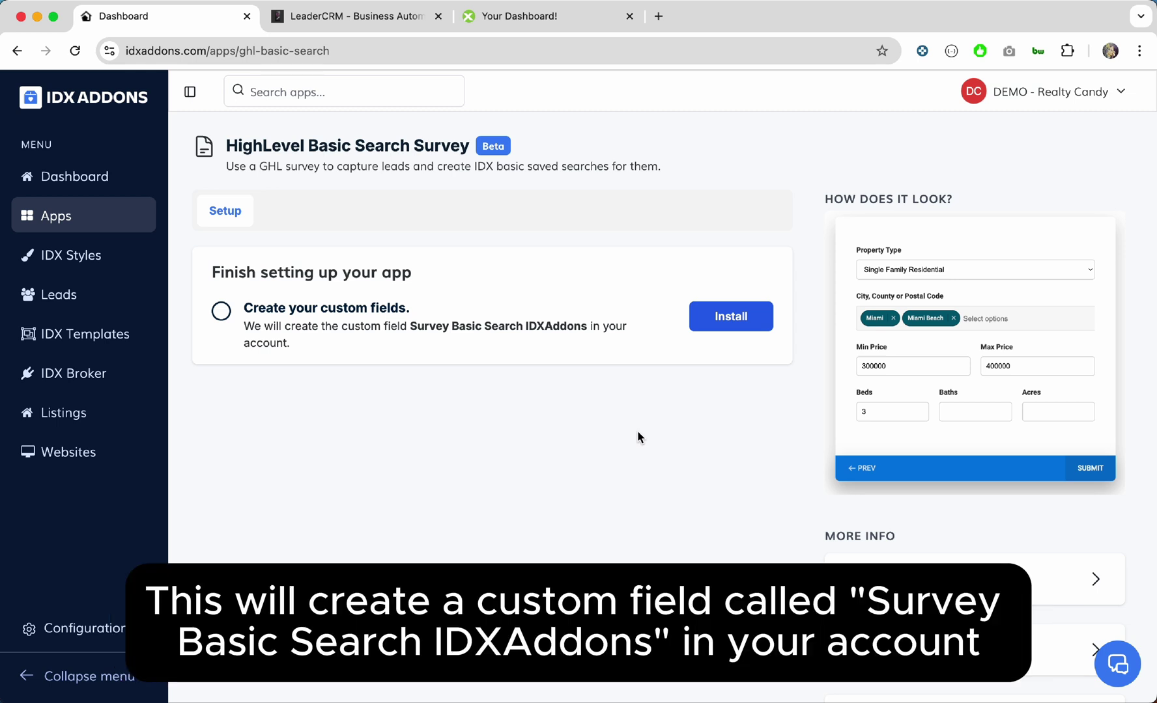
pyautogui.click(725, 319)
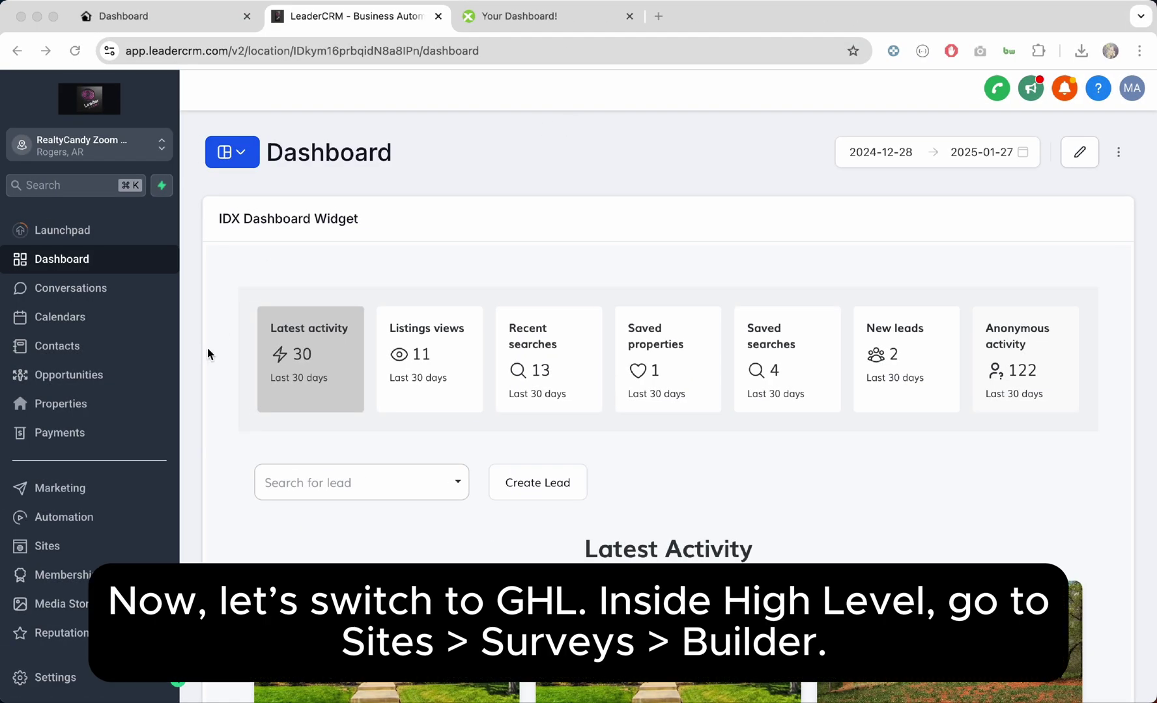
# Step: Under Sites > Surveys, add a blank 'Survey 1' using Start from Scratch
pyautogui.click(76, 541)
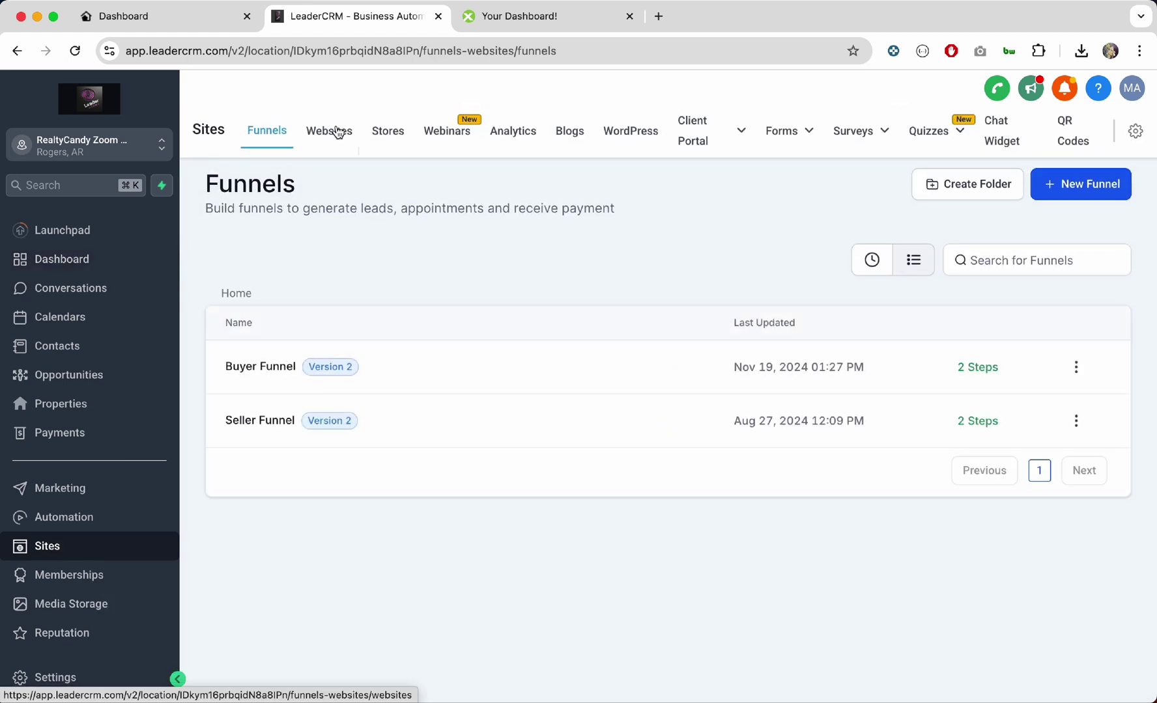
pyautogui.moveTo(852, 134)
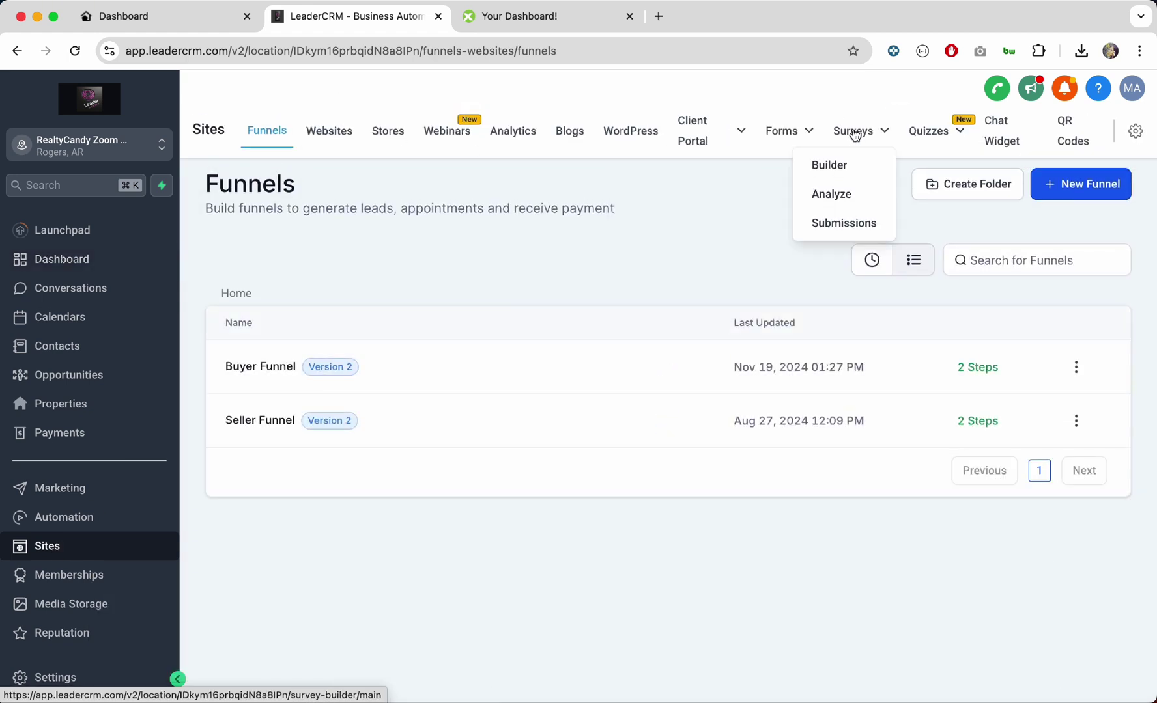
pyautogui.click(837, 166)
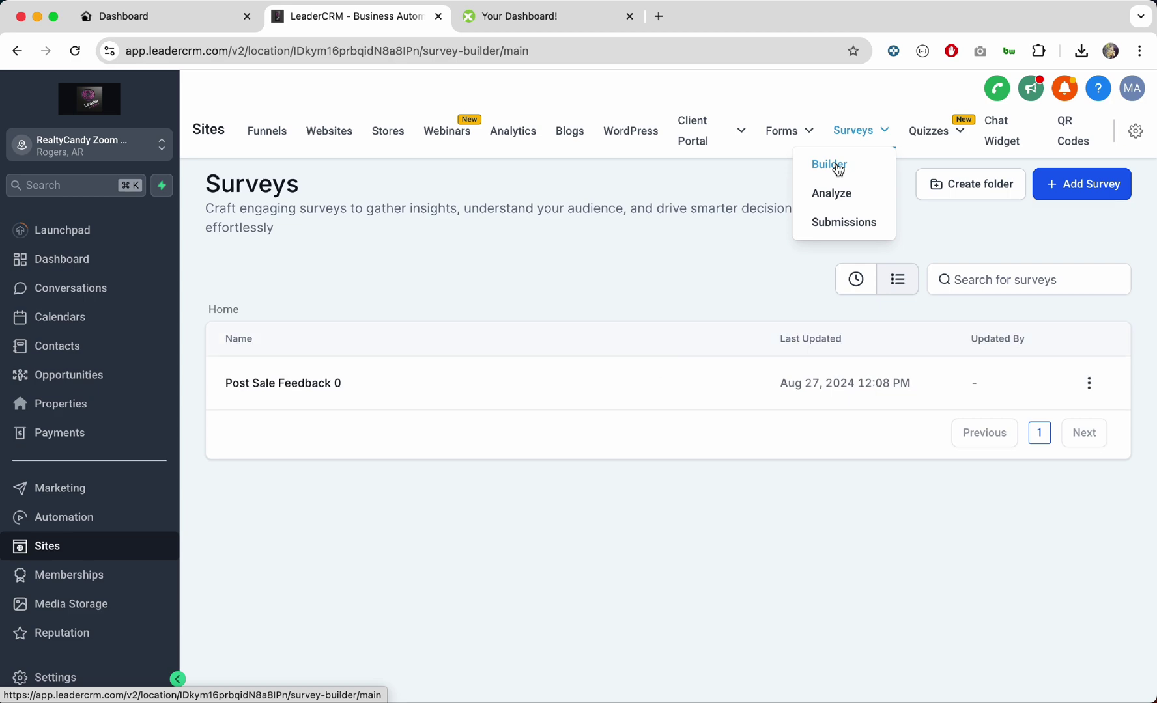
pyautogui.click(1086, 185)
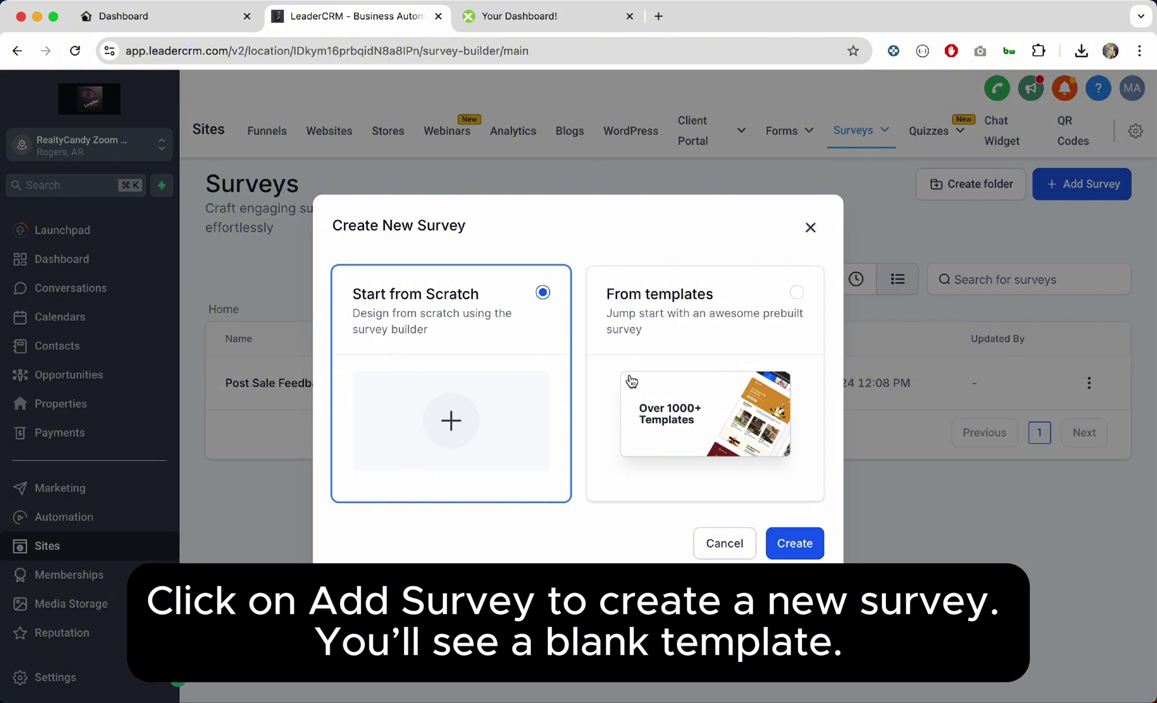
pyautogui.click(801, 535)
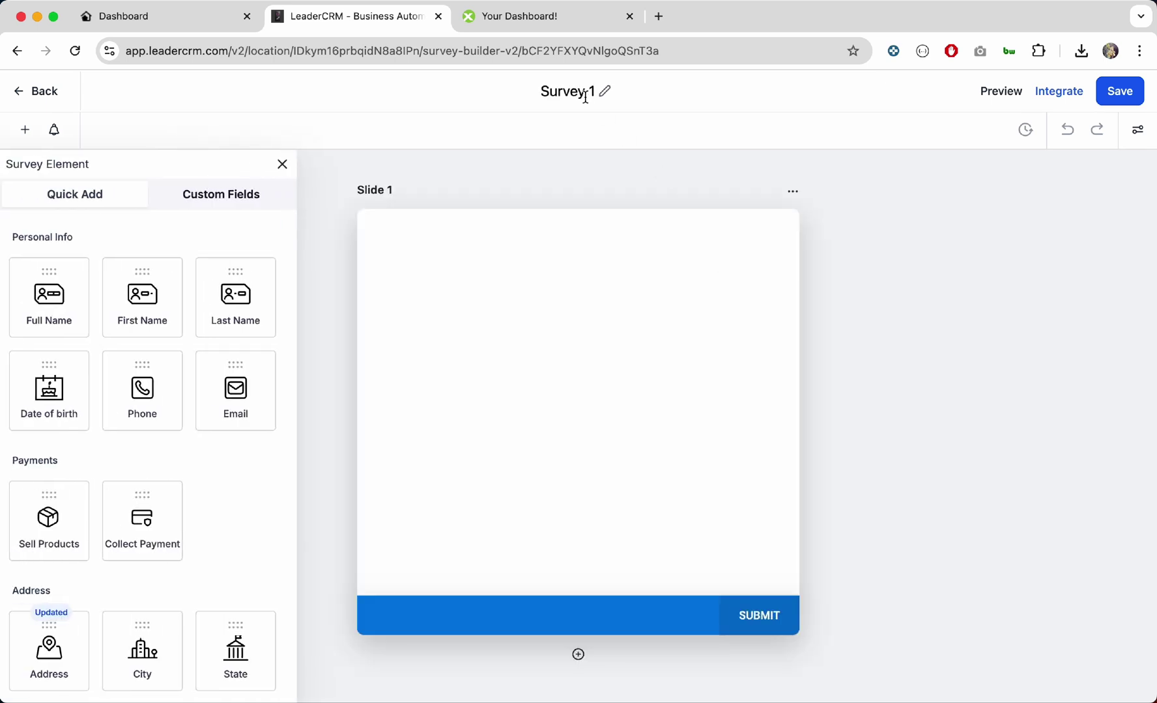
# Step: Rename the survey title from 'Survey 1' to 'Basic Search Survey'
pyautogui.doubleClick(585, 96)
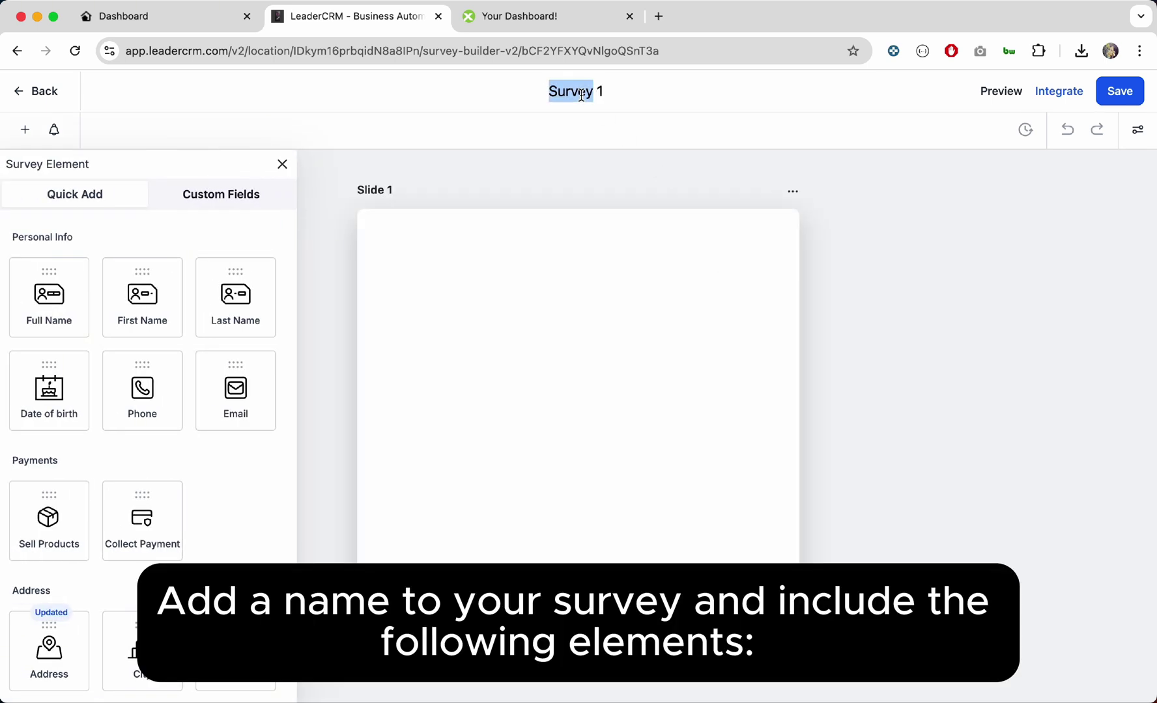
pyautogui.write('Ba')
pyautogui.write('sic Sea')
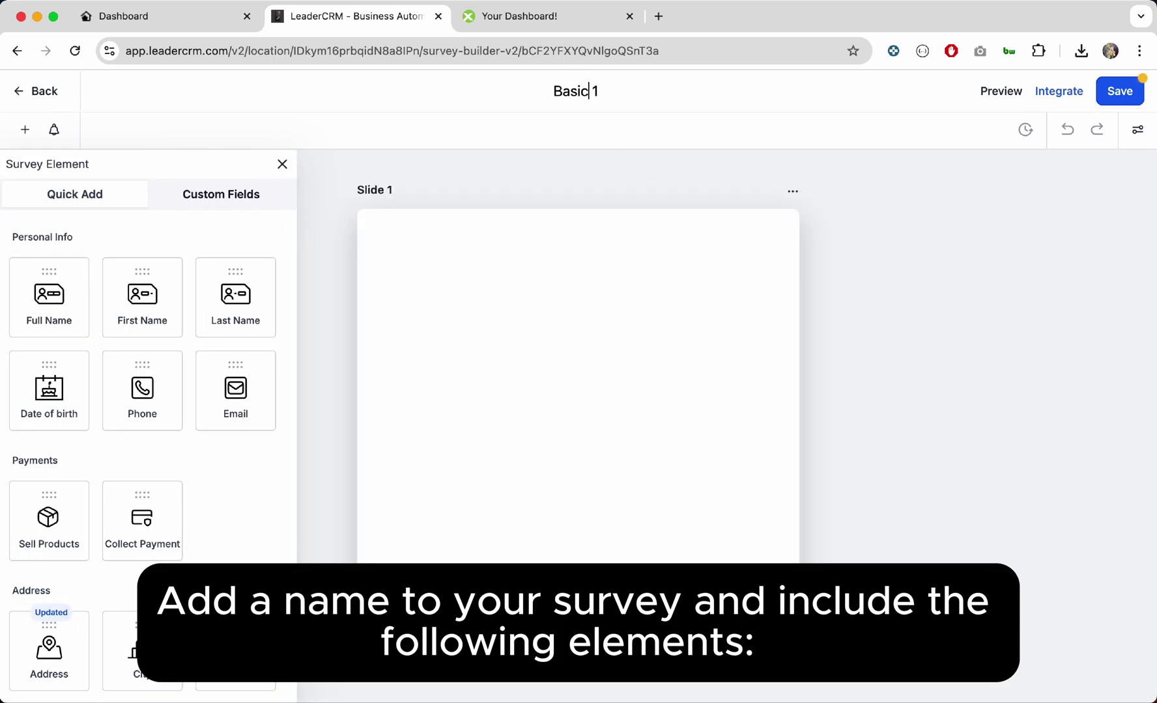
pyautogui.write('rch')
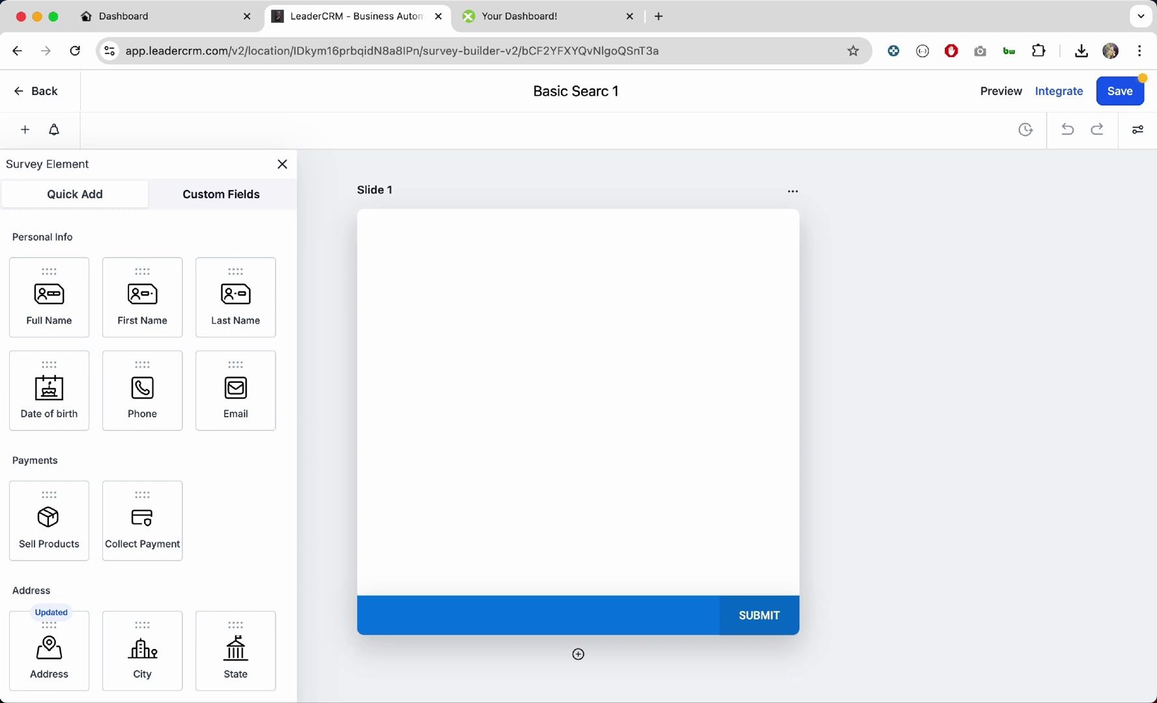
pyautogui.press('BackSpace')
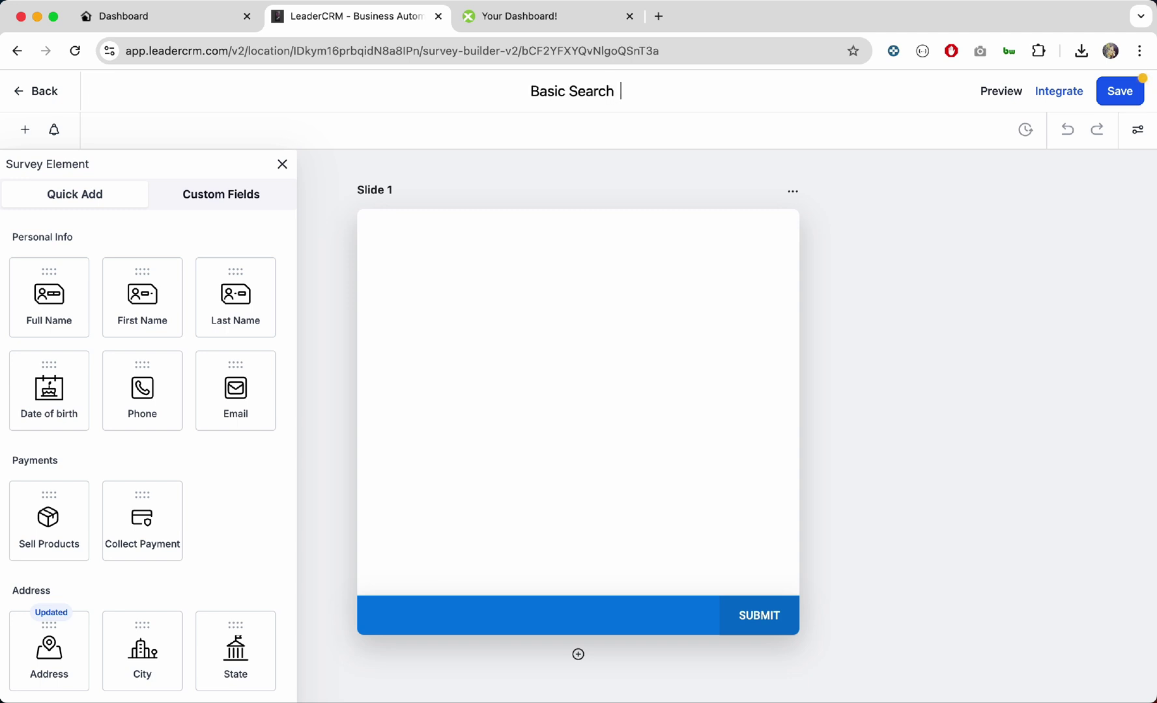
pyautogui.write('Survey')
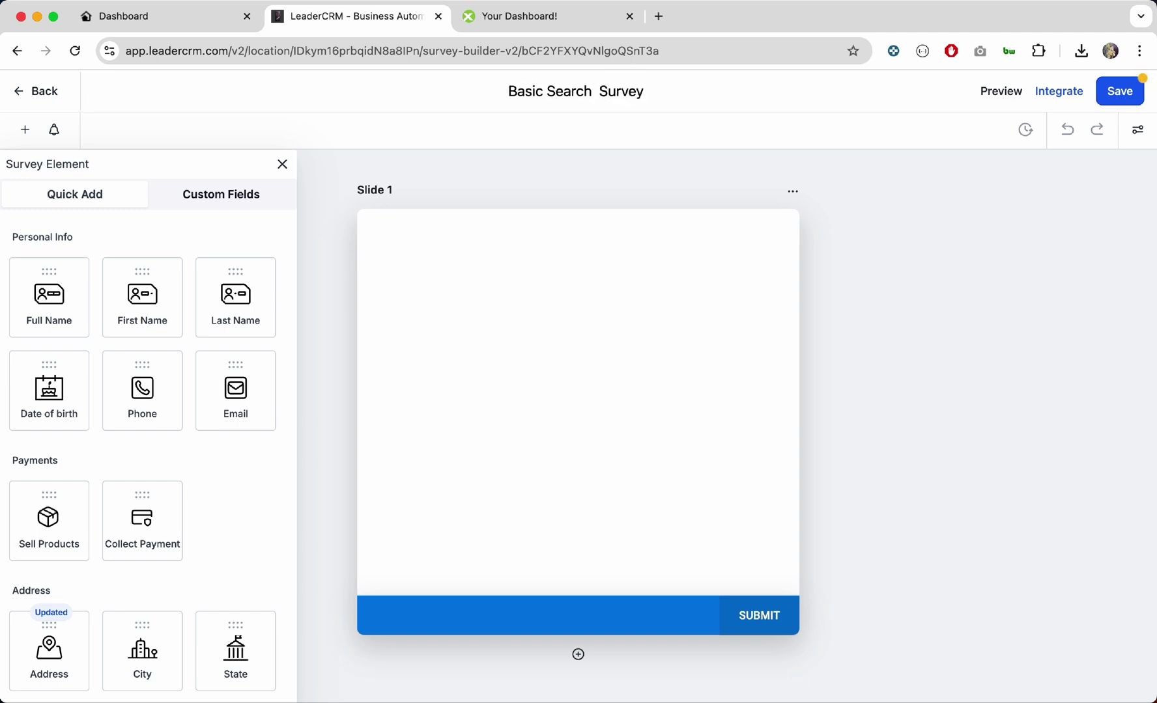
pyautogui.press('Left')
pyautogui.press('Left')
pyautogui.press('Left')
pyautogui.press('Left')
pyautogui.press('BackSpace')
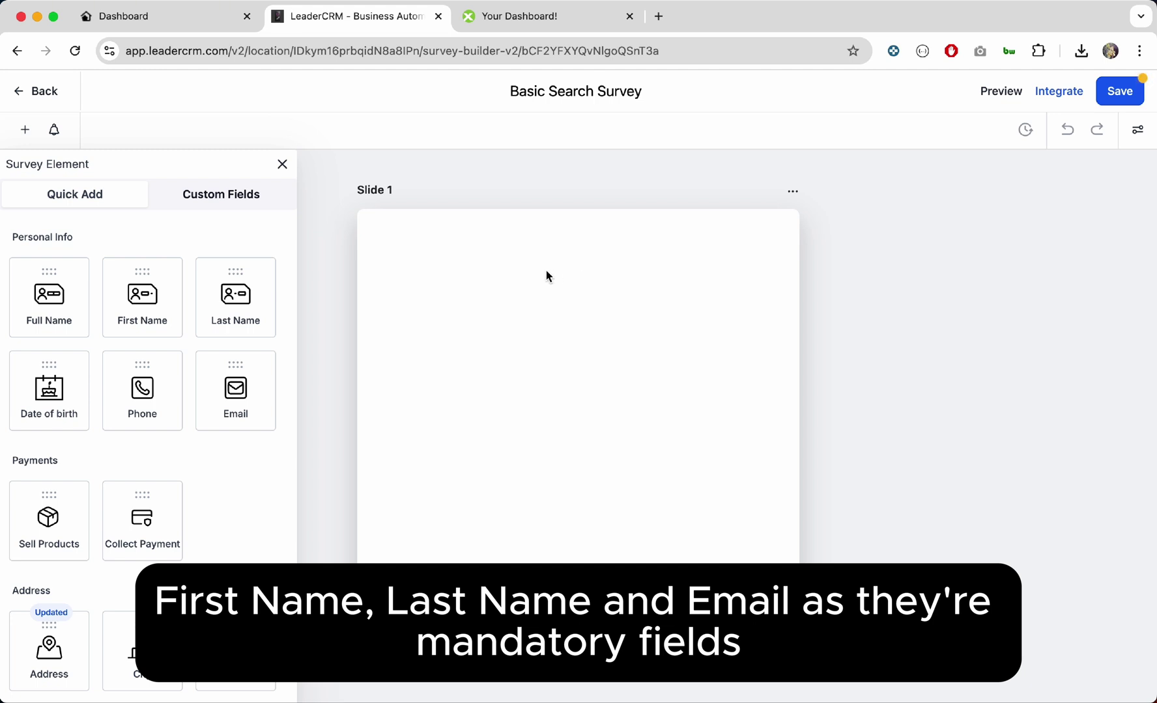
# Step: Add First Name and Last Name fields to Slide 1, with First Name on top
pyautogui.moveTo(150, 285); pyautogui.dragTo(442, 258)
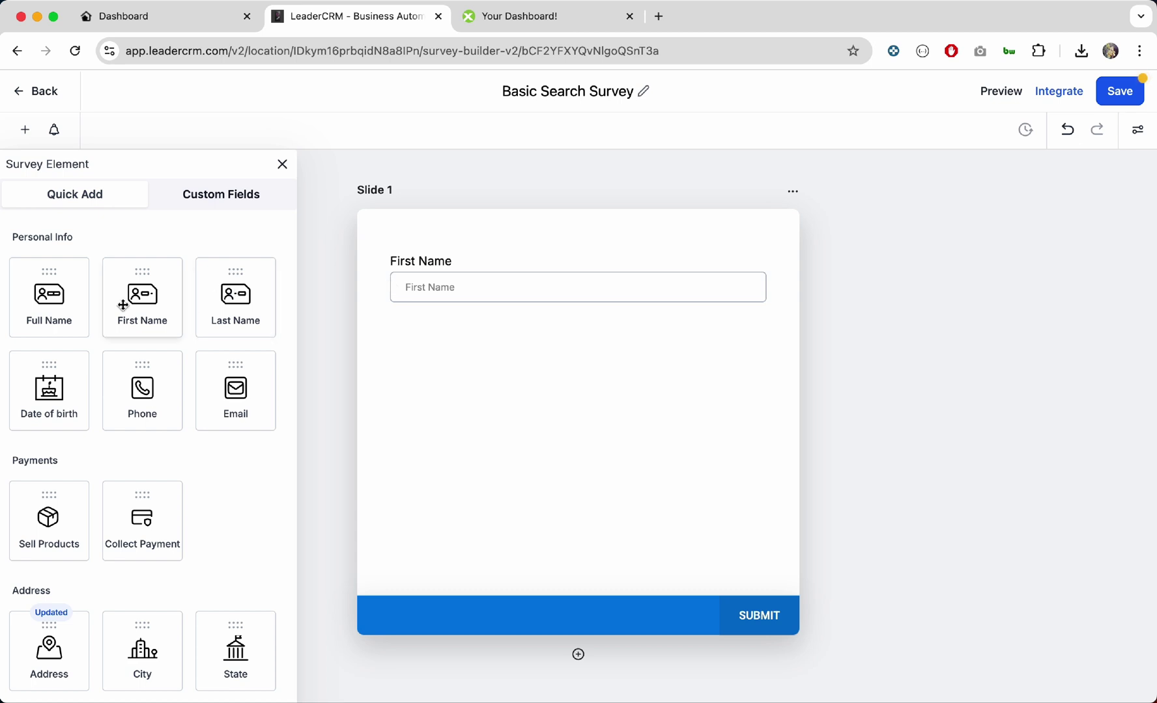
pyautogui.moveTo(220, 309); pyautogui.dragTo(428, 364)
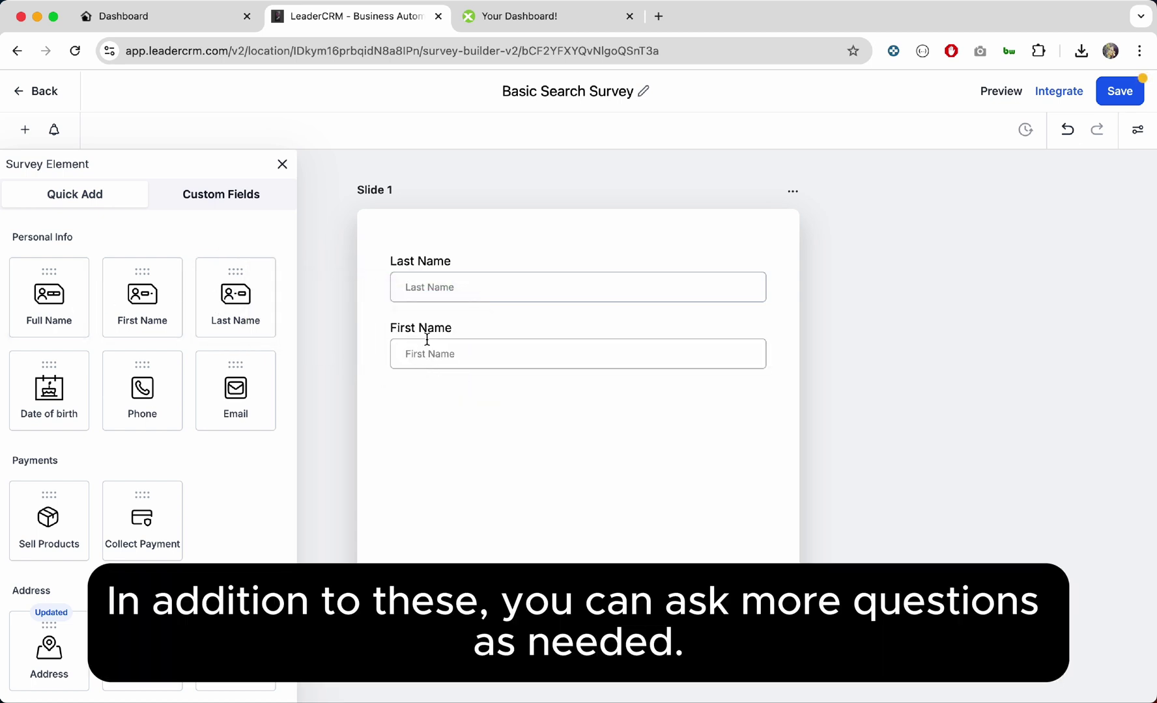
pyautogui.click(426, 337)
pyautogui.moveTo(428, 336); pyautogui.dragTo(431, 282)
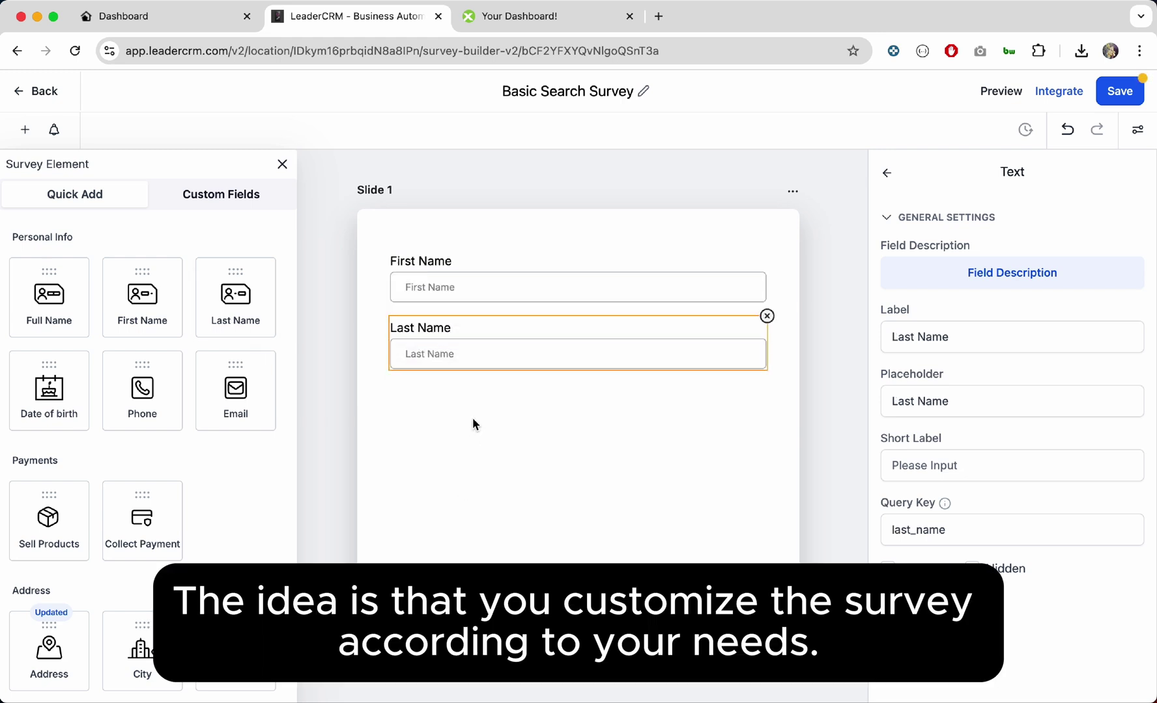
pyautogui.click(472, 418)
# Step: Add Email and Phone fields below them, Email above Phone, then add Slide 2
pyautogui.moveTo(248, 389); pyautogui.dragTo(476, 419)
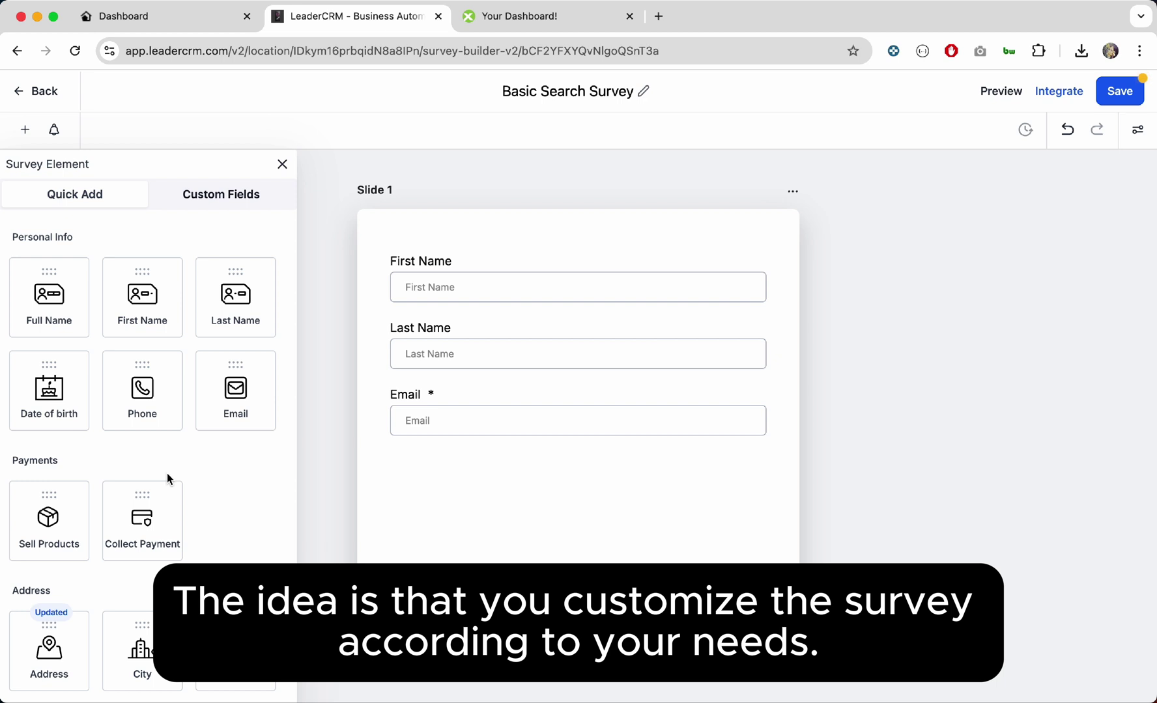
pyautogui.moveTo(141, 389); pyautogui.dragTo(420, 485)
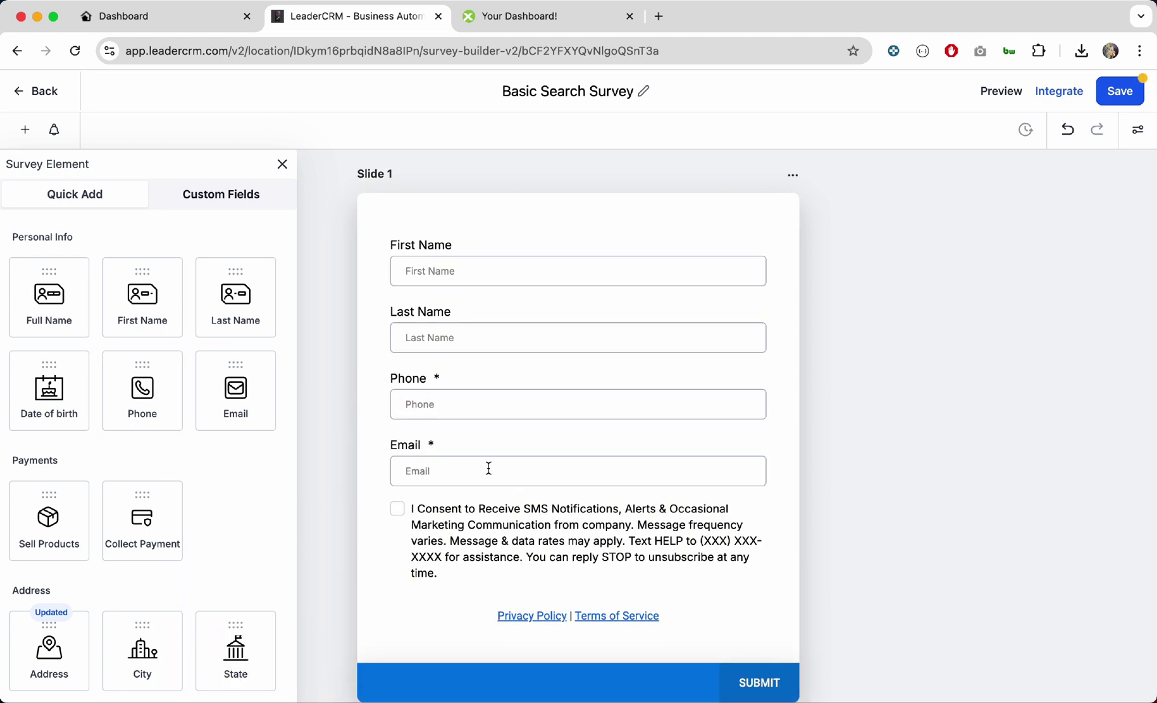
pyautogui.moveTo(488, 468); pyautogui.dragTo(481, 387)
pyautogui.scroll(-3, 501, 480)
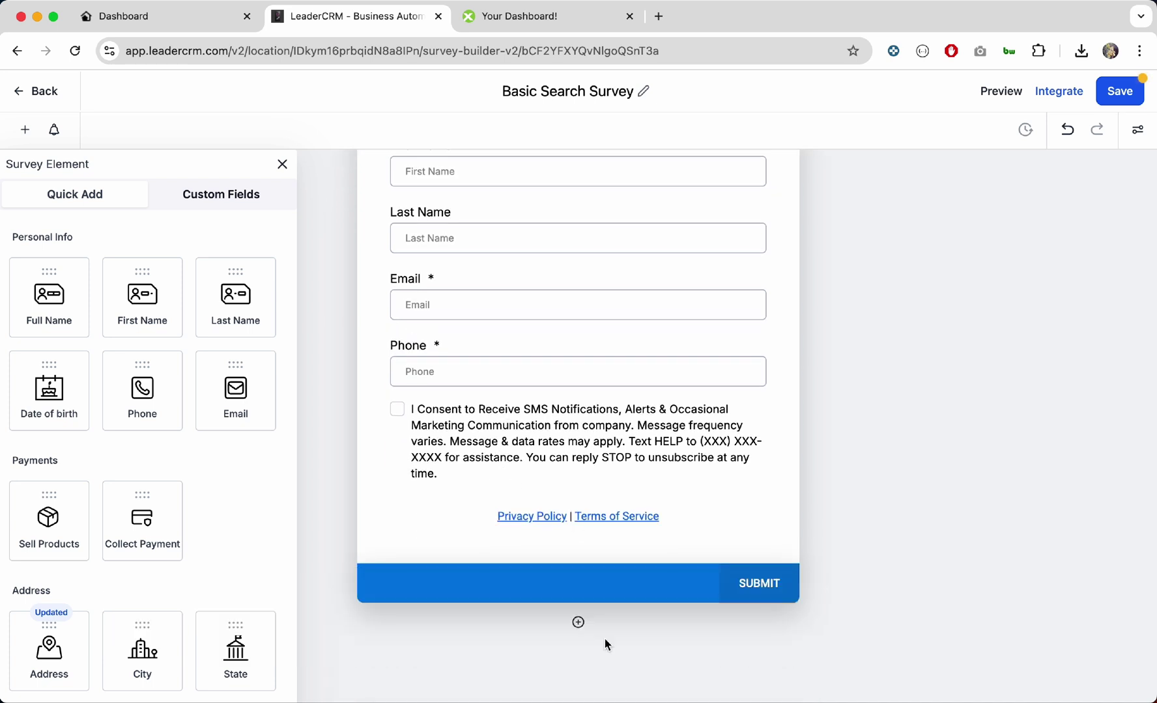
pyautogui.scroll(-1, 604, 642)
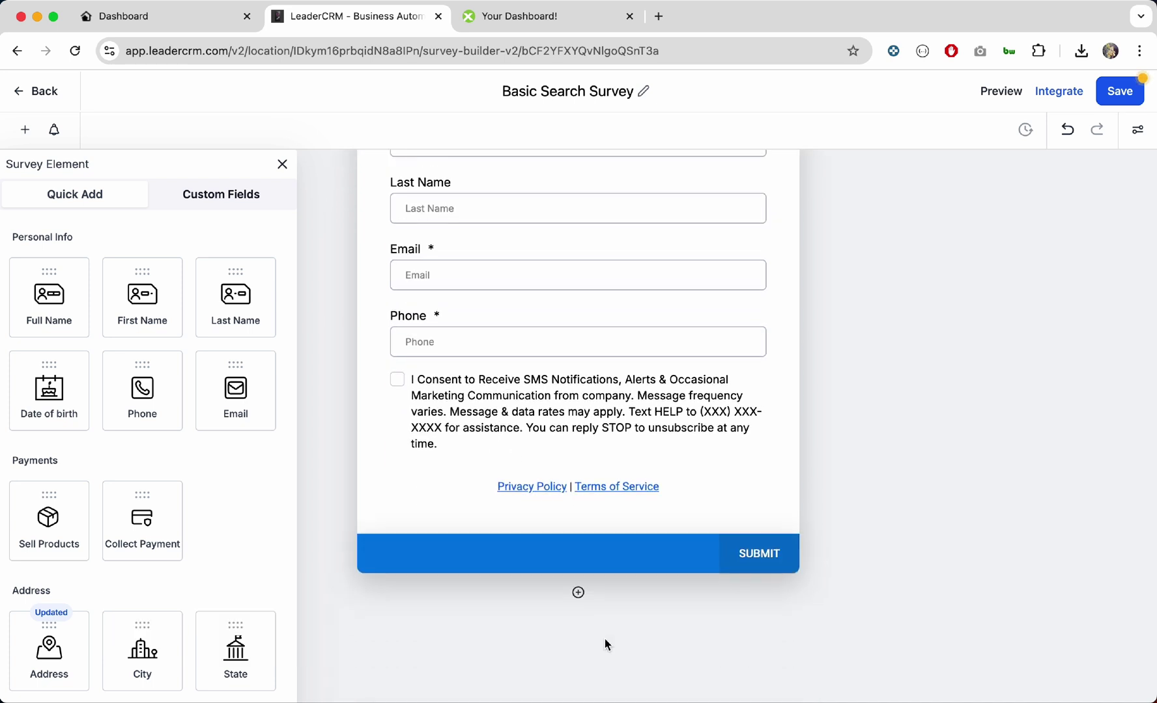
pyautogui.click(579, 592)
# Step: Find the Survey Basic Search IDXAddons contact custom field via 'surv' and place it on Slide 2
pyautogui.scroll(-5, 582, 599)
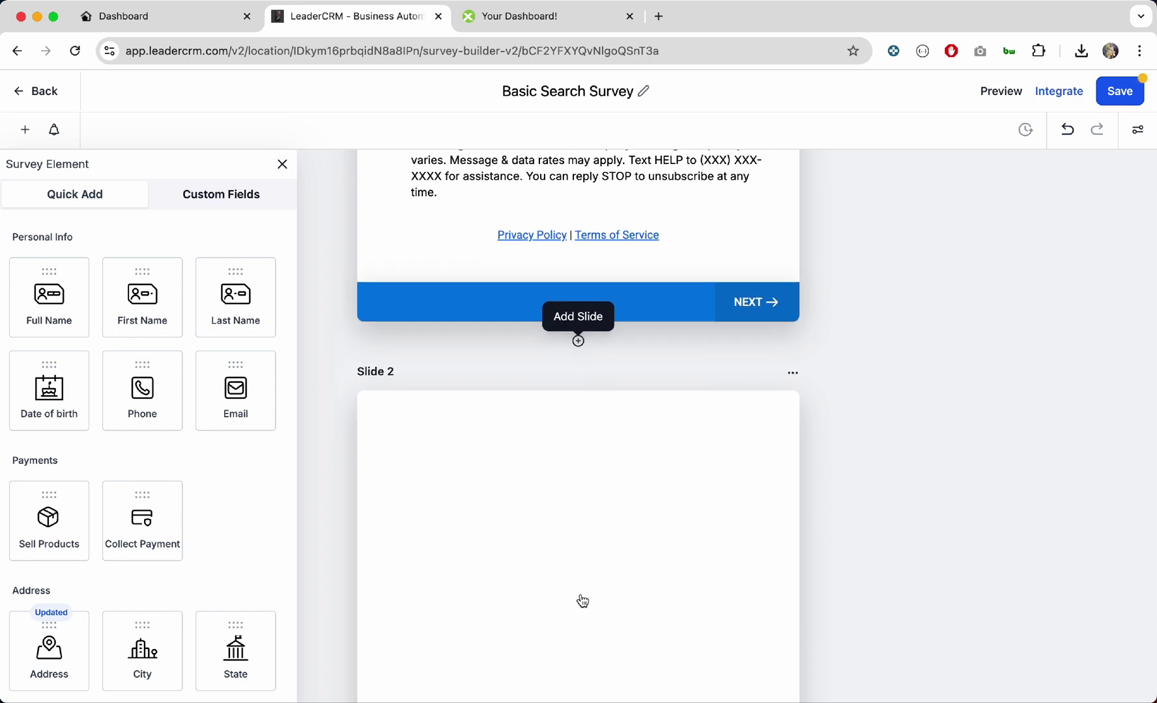
pyautogui.click(228, 194)
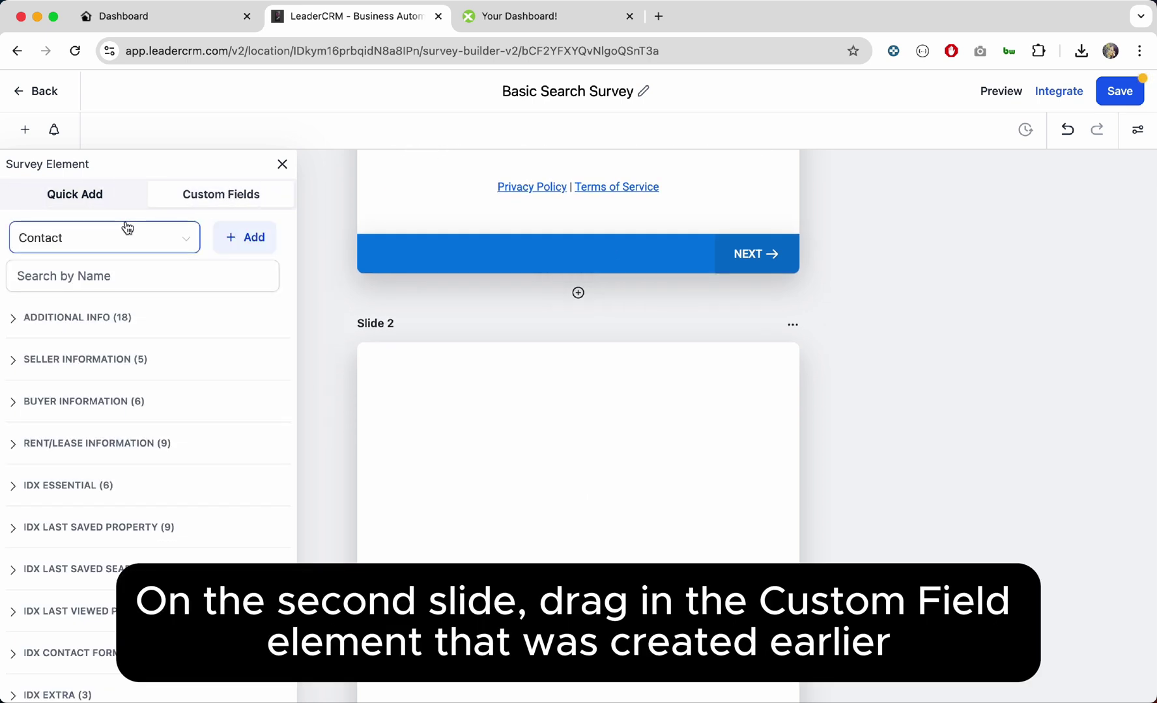
pyautogui.click(130, 243)
pyautogui.click(95, 276)
pyautogui.click(93, 275)
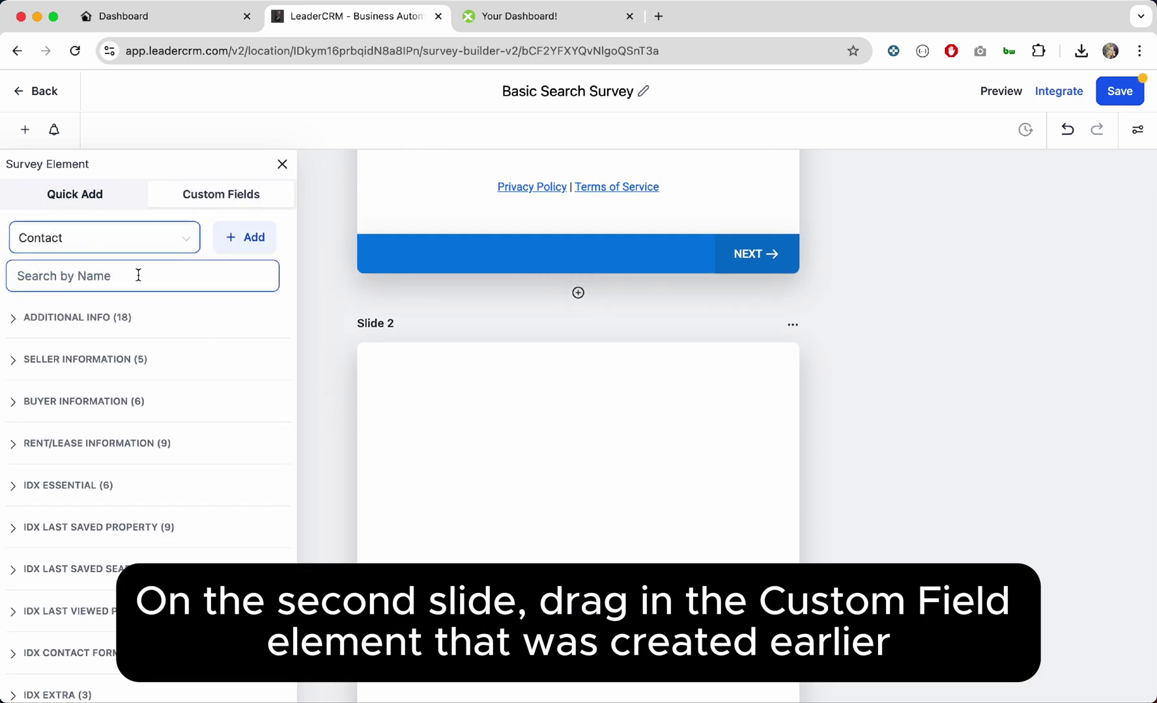
pyautogui.write('survey')
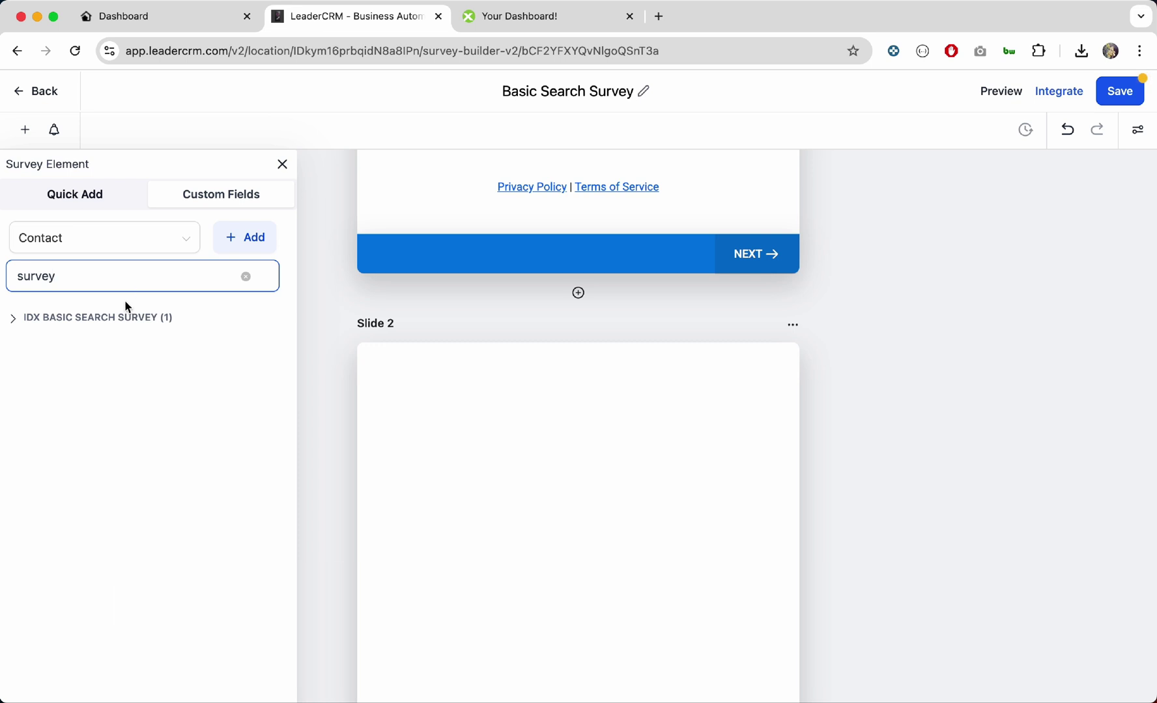
pyautogui.click(86, 324)
pyautogui.moveTo(72, 355); pyautogui.dragTo(450, 401)
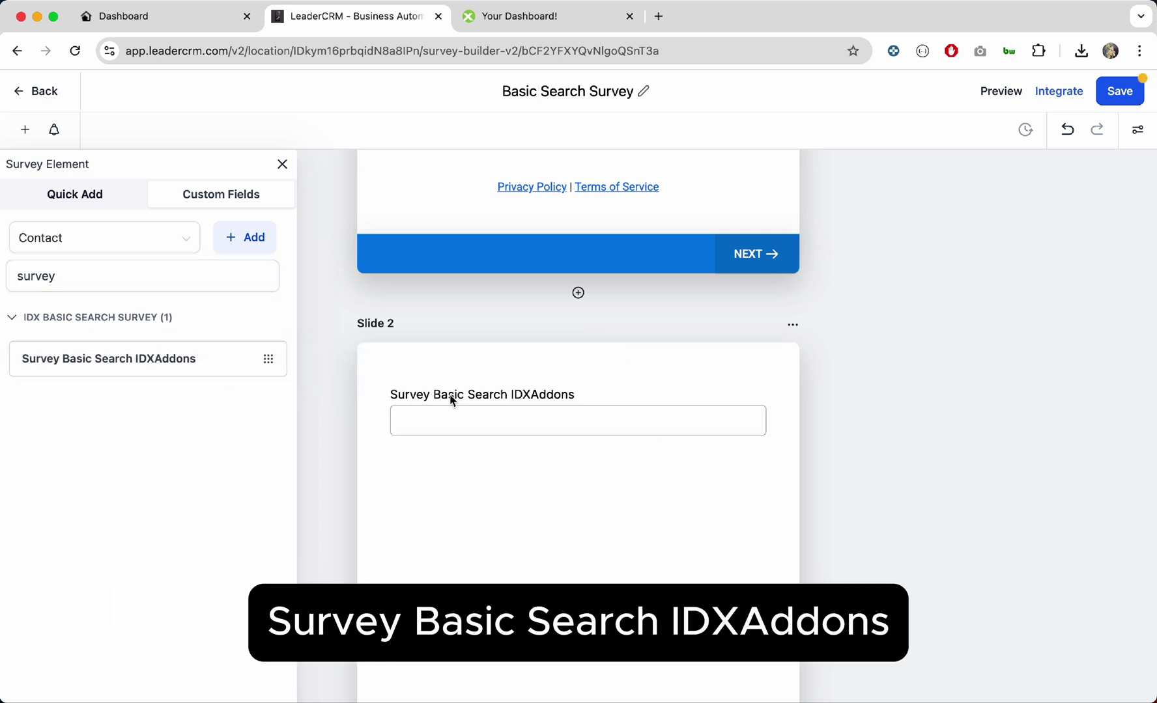
# Step: Delete the field's label text so it displays no label
pyautogui.click(485, 396)
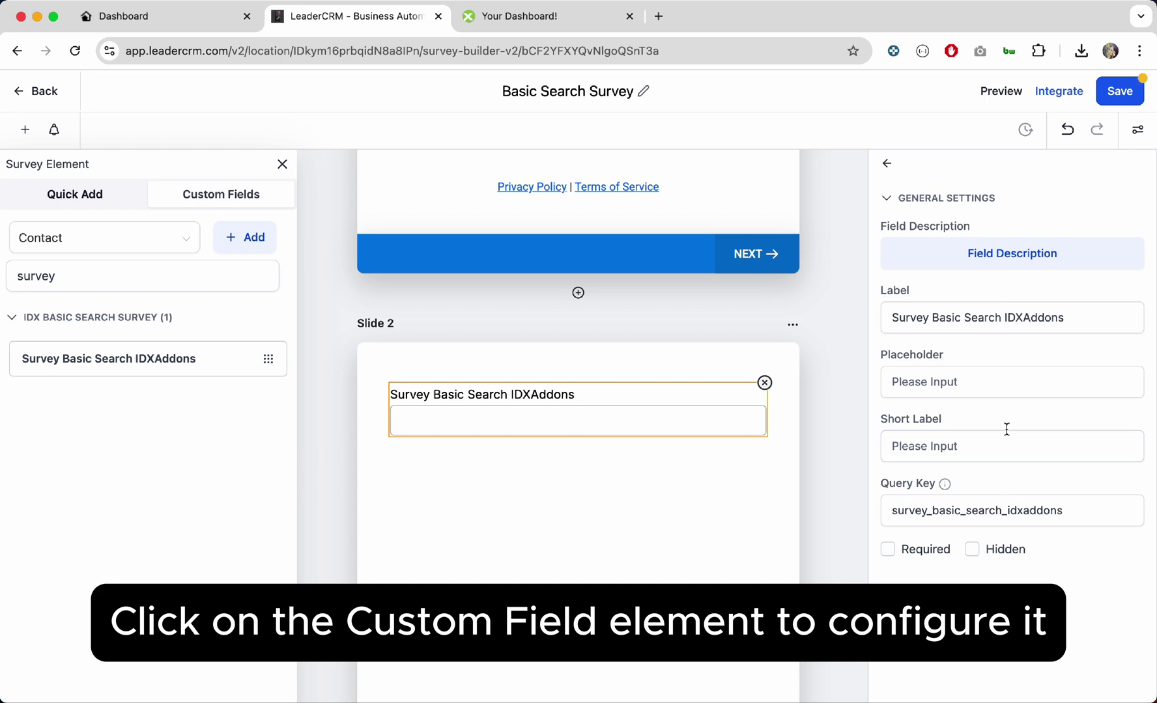
pyautogui.click(1050, 320)
pyautogui.moveTo(1068, 318); pyautogui.dragTo(870, 323)
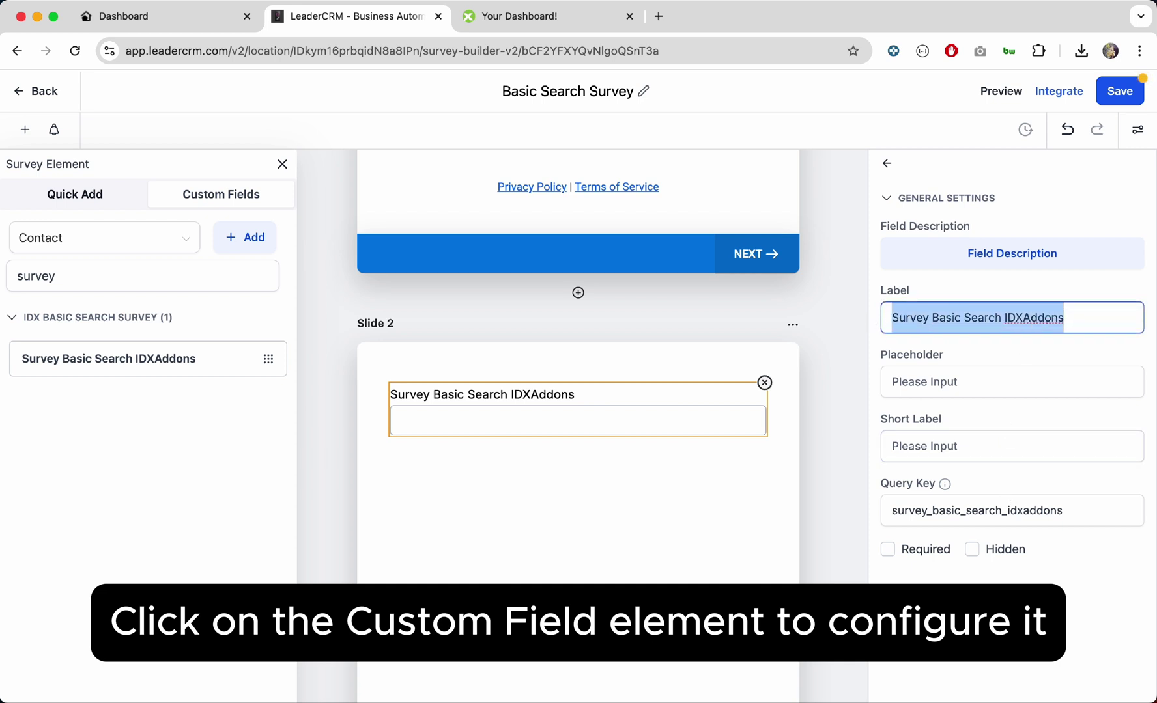
pyautogui.press('BackSpace')
pyautogui.click(840, 407)
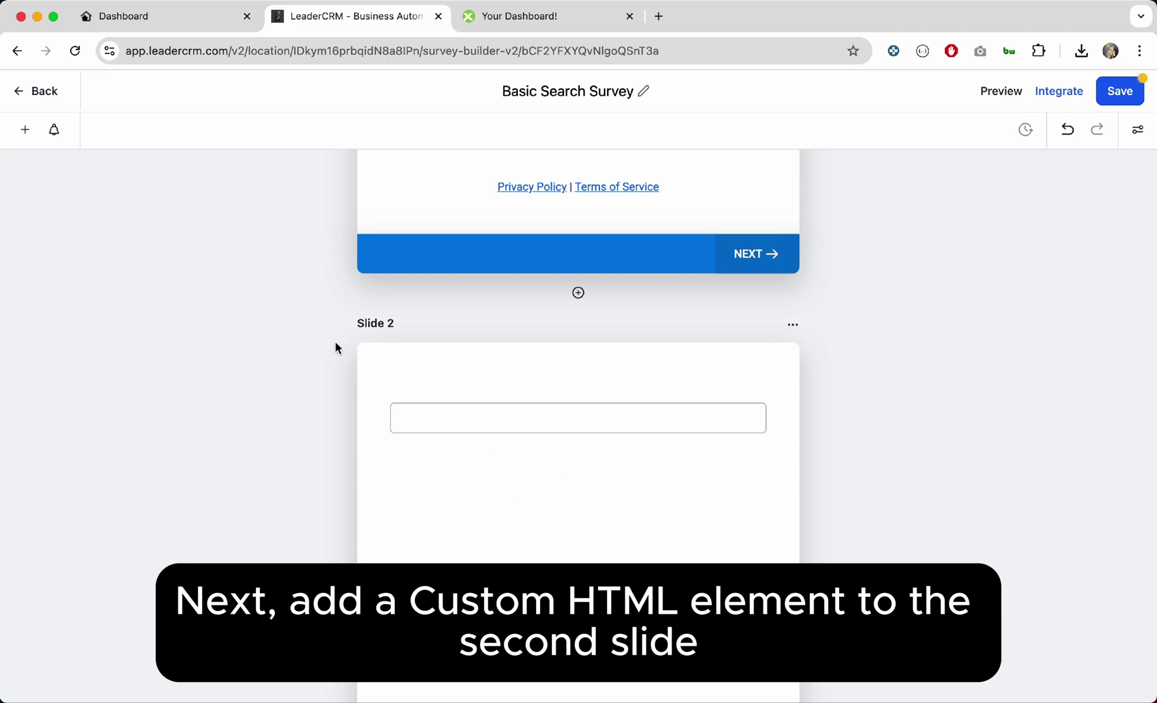
# Step: Add an Html element to Slide 2 and position it below the custom field
pyautogui.click(25, 130)
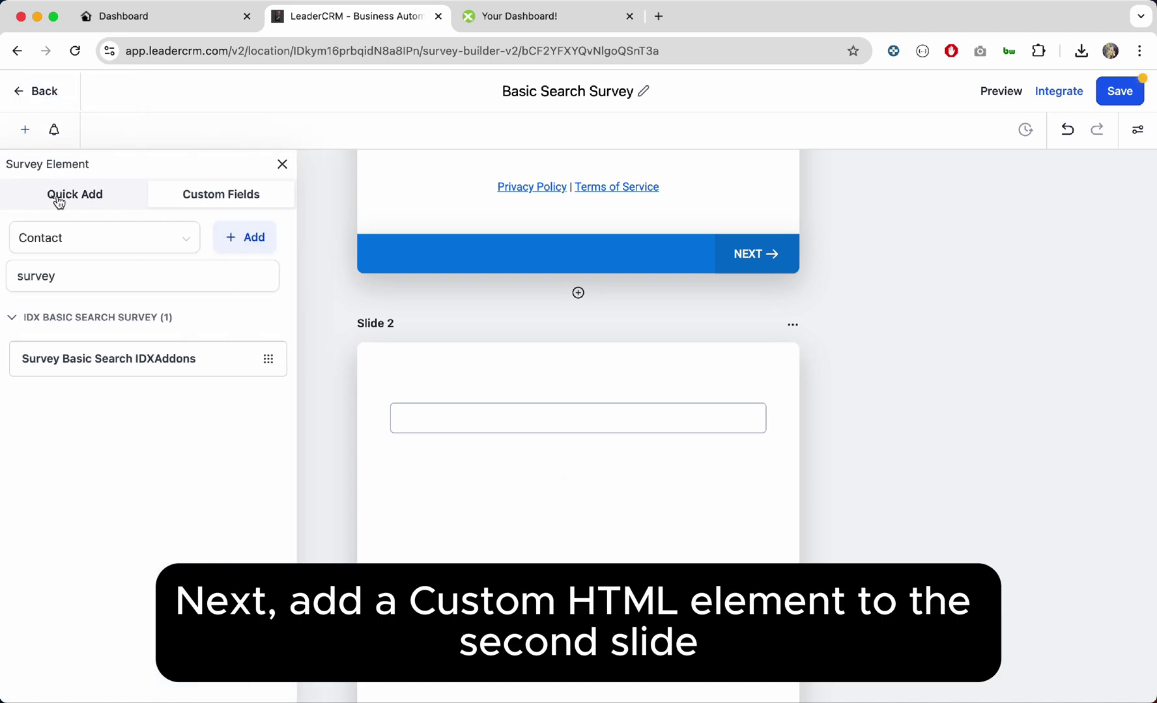
pyautogui.click(58, 199)
pyautogui.scroll(-5, 146, 420)
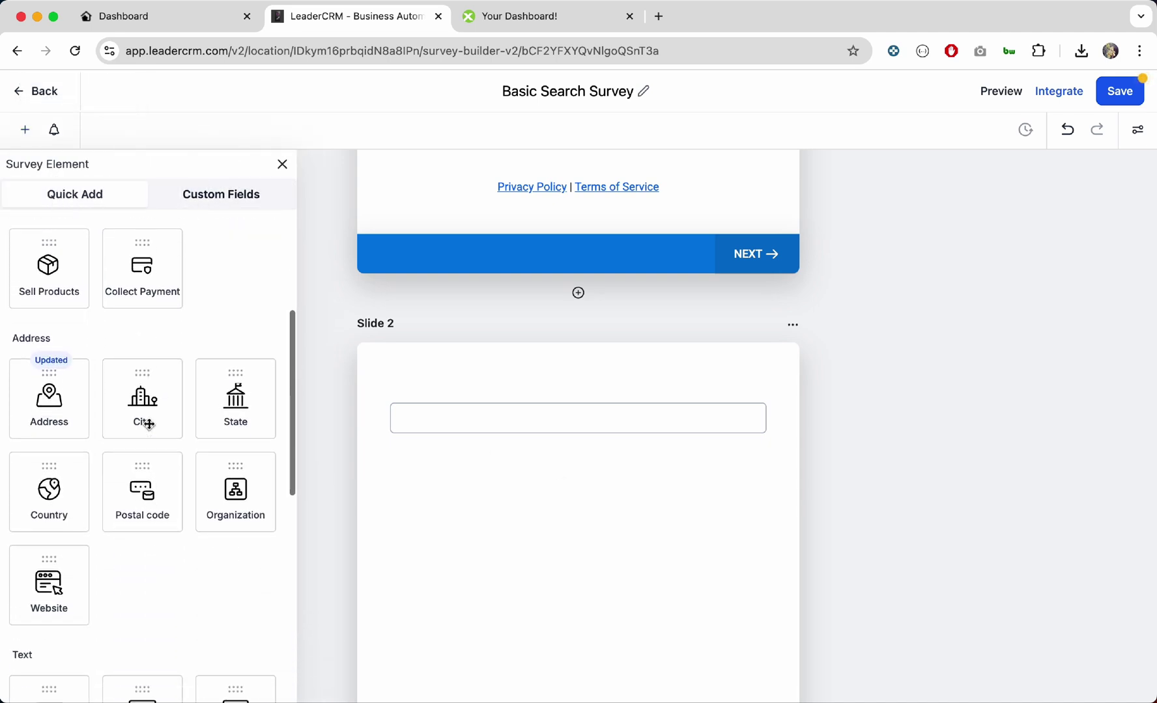
pyautogui.scroll(-5, 149, 424)
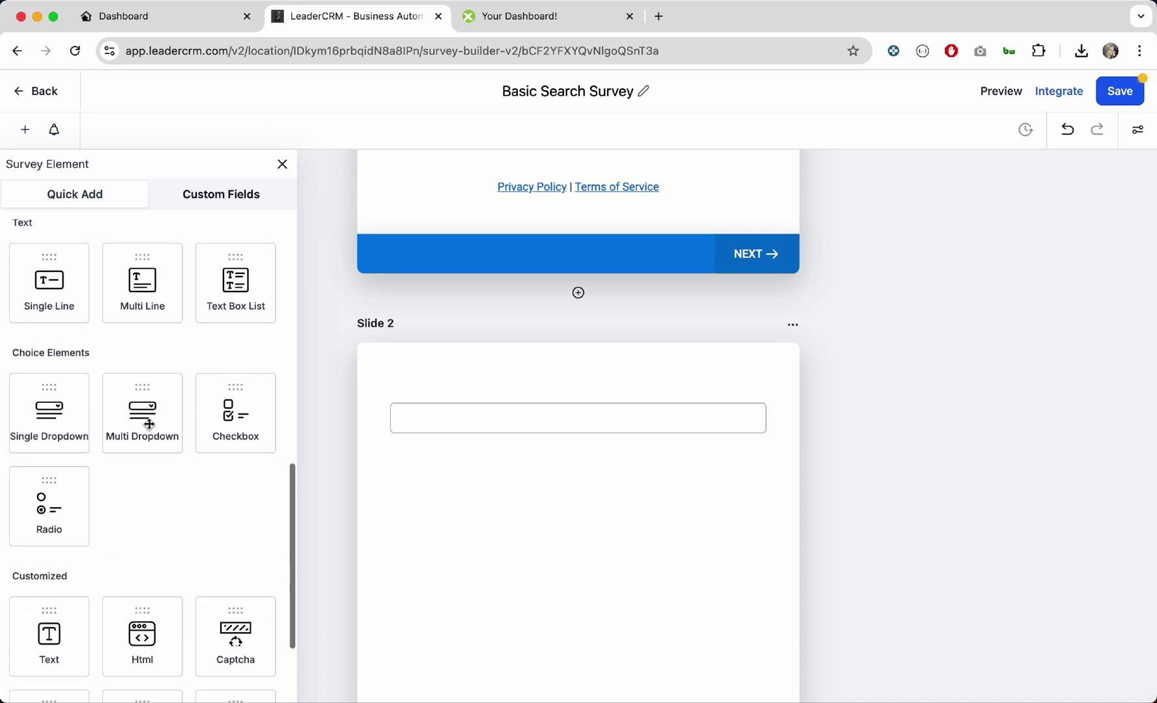
pyautogui.moveTo(142, 622); pyautogui.dragTo(439, 481)
pyautogui.moveTo(469, 393); pyautogui.dragTo(466, 496)
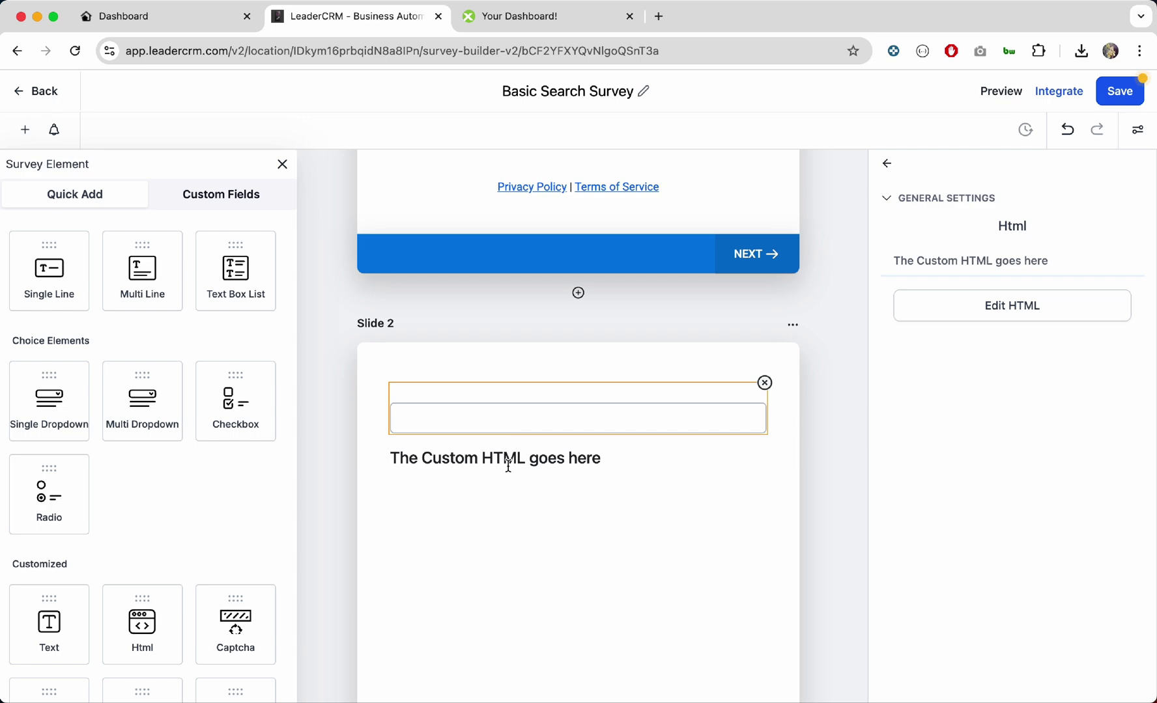
# Step: Paste the IDX Addons script snippet into the Html block's code editor and save it
pyautogui.click(1010, 306)
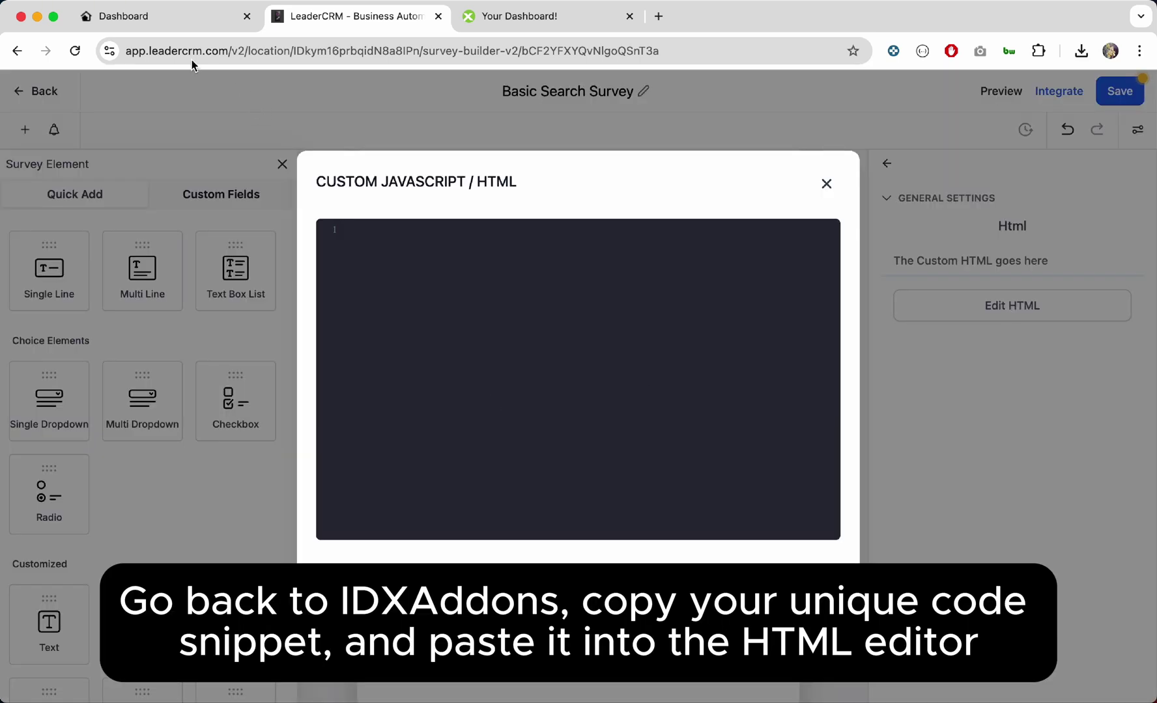
pyautogui.click(155, 20)
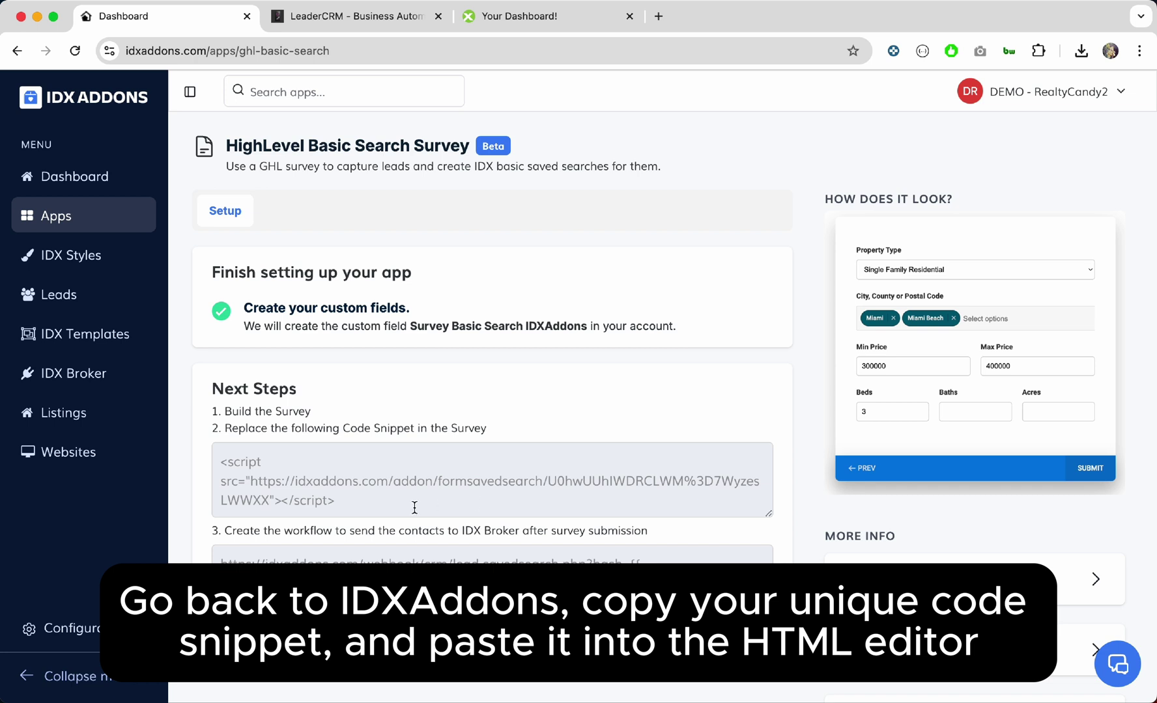
pyautogui.moveTo(414, 507); pyautogui.dragTo(217, 459)
pyautogui.press('super+c')
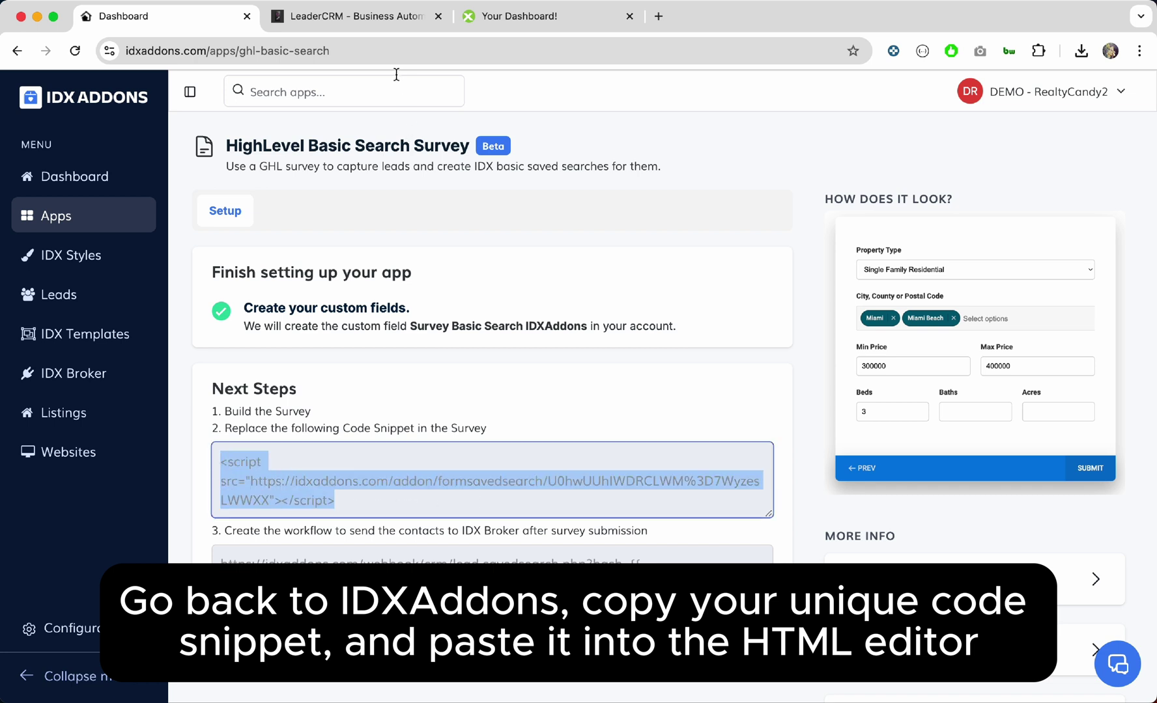
pyautogui.click(368, 22)
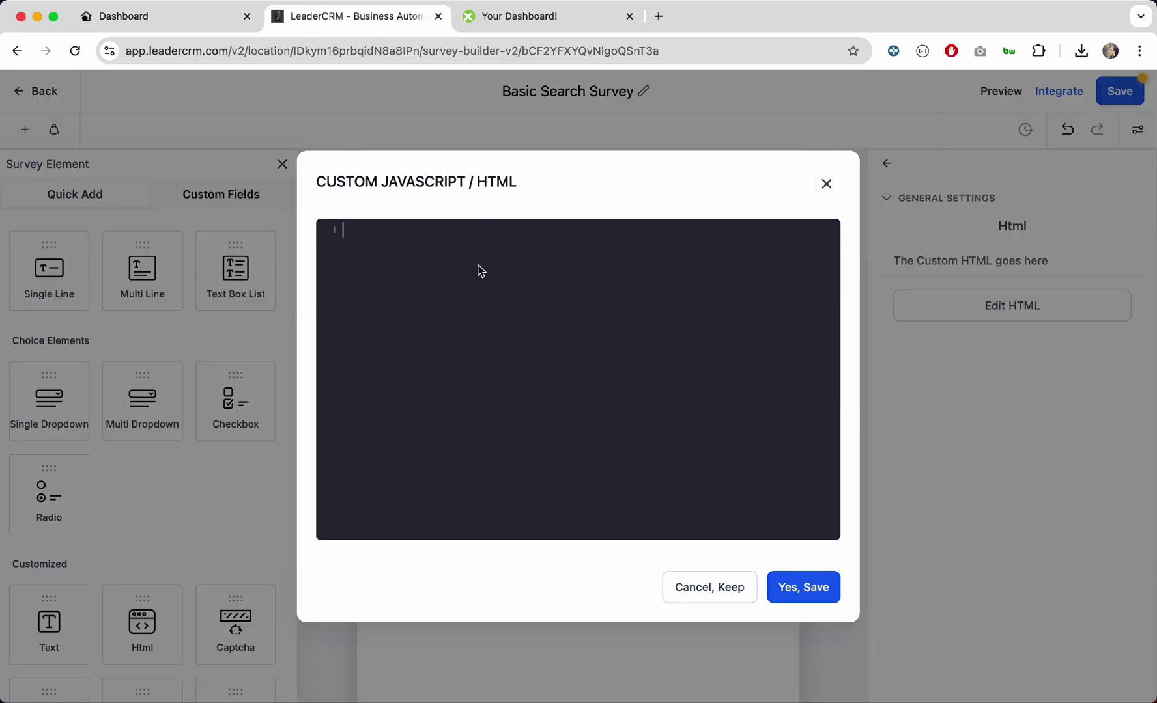
pyautogui.press('super+v')
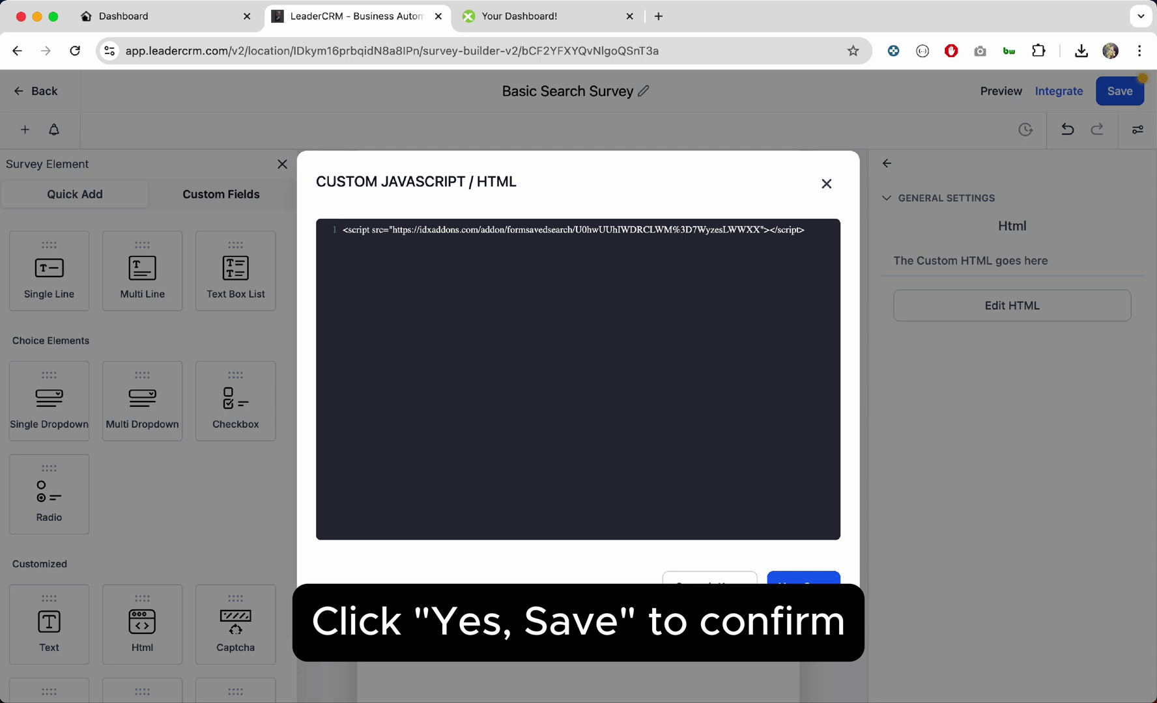
pyautogui.click(799, 583)
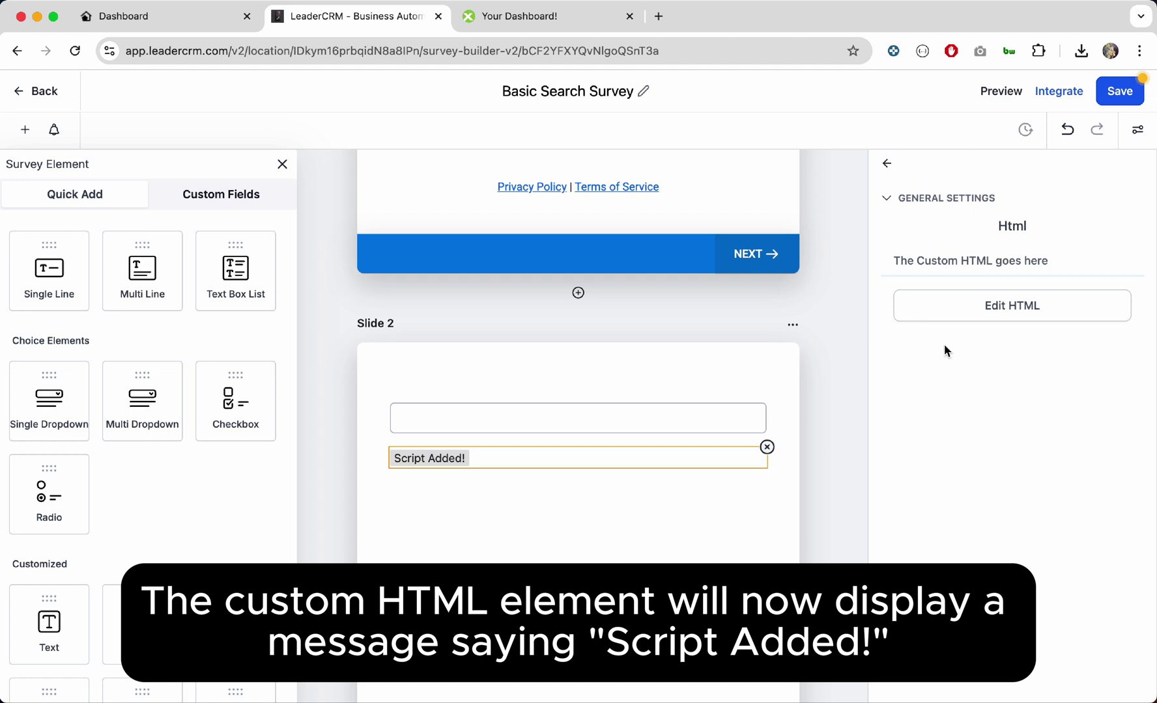
# Step: Save the Basic Search Survey past the third-party script warning and go back to Surveys
pyautogui.click(1121, 93)
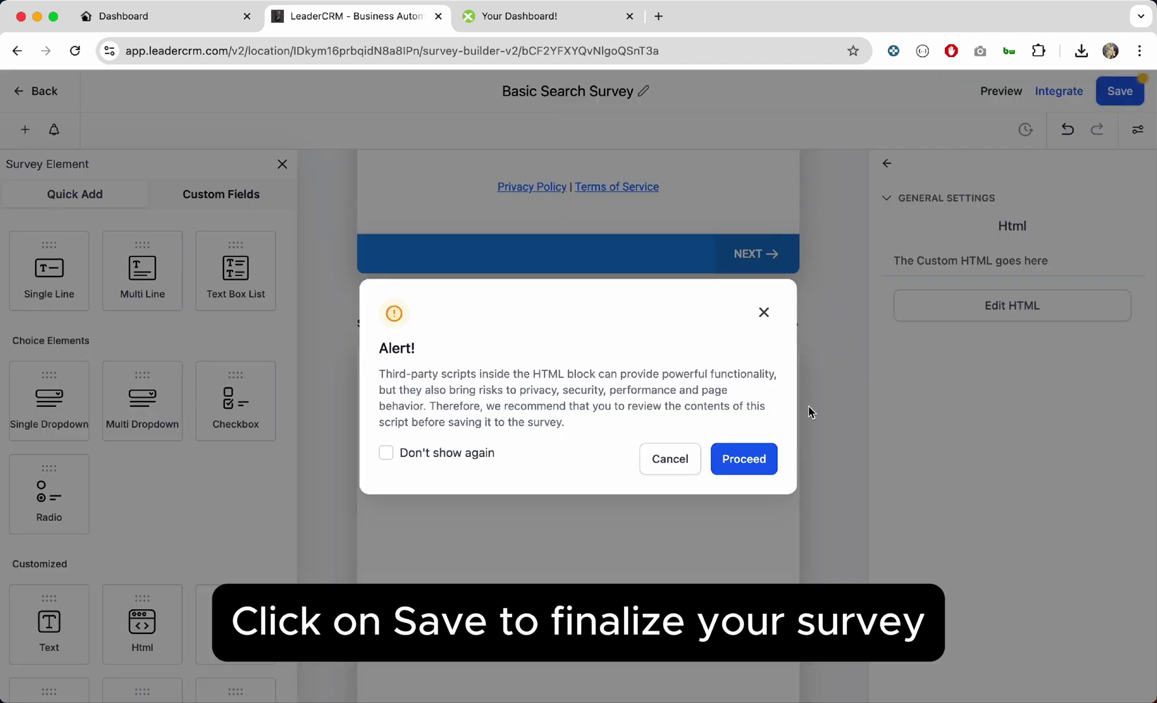
pyautogui.click(752, 462)
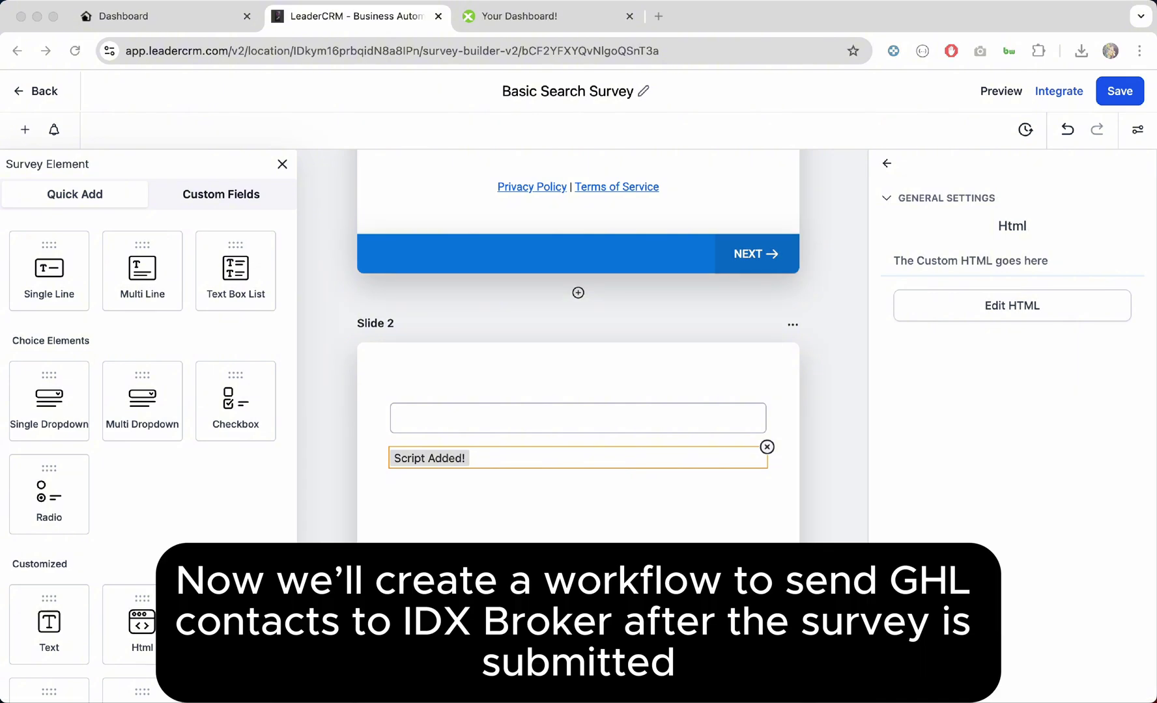
pyautogui.click(40, 93)
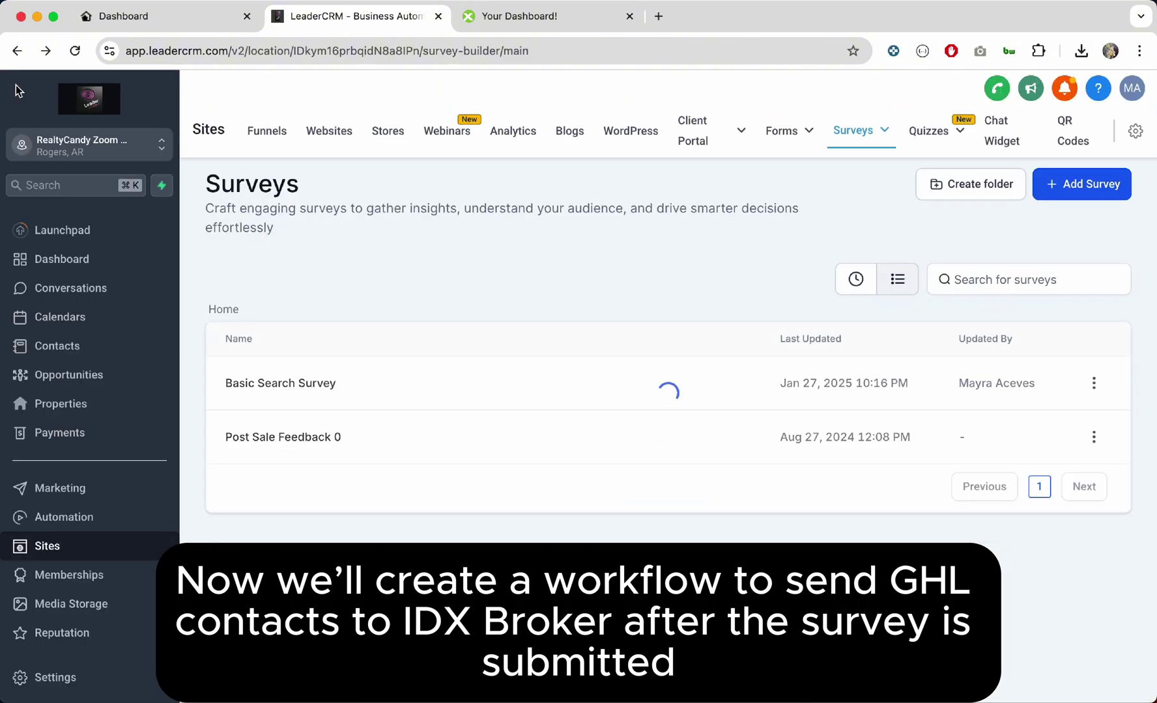
pyautogui.click(91, 522)
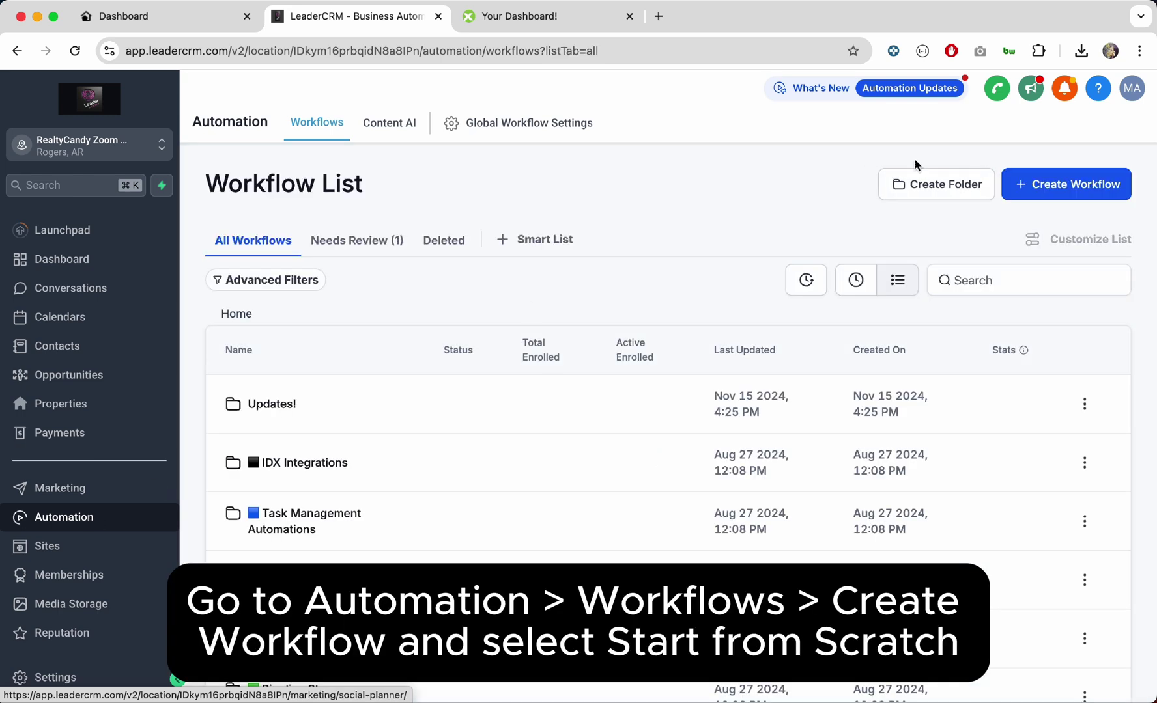
pyautogui.click(1042, 185)
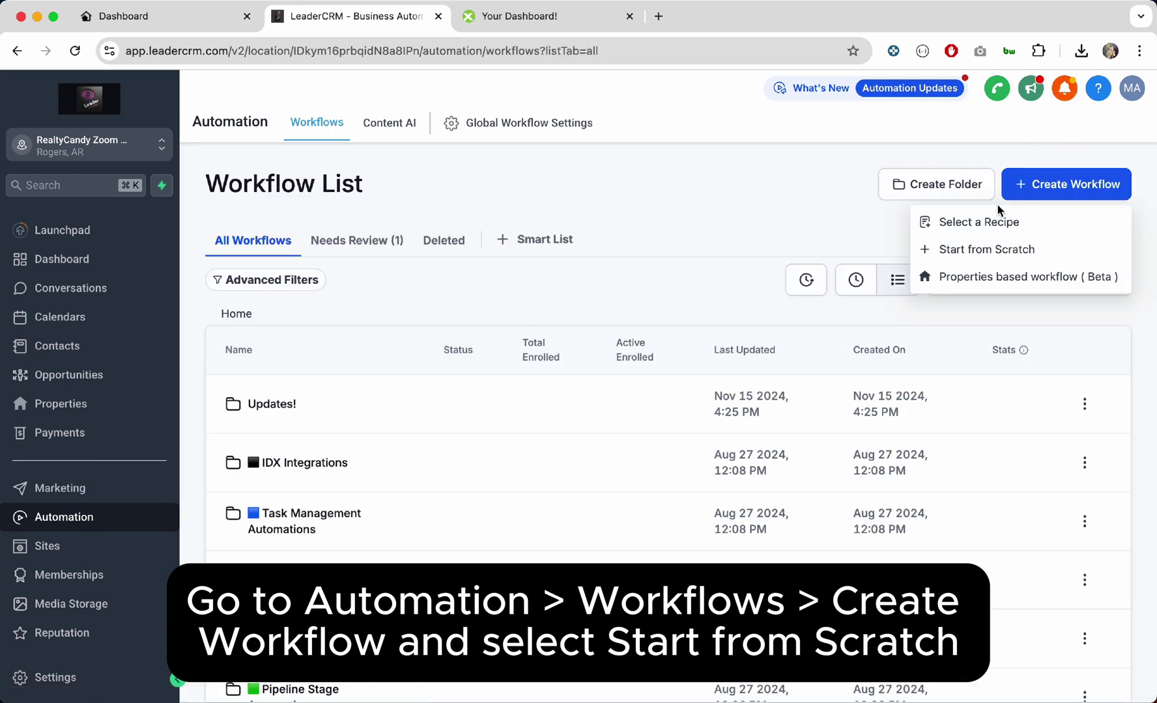
pyautogui.click(990, 253)
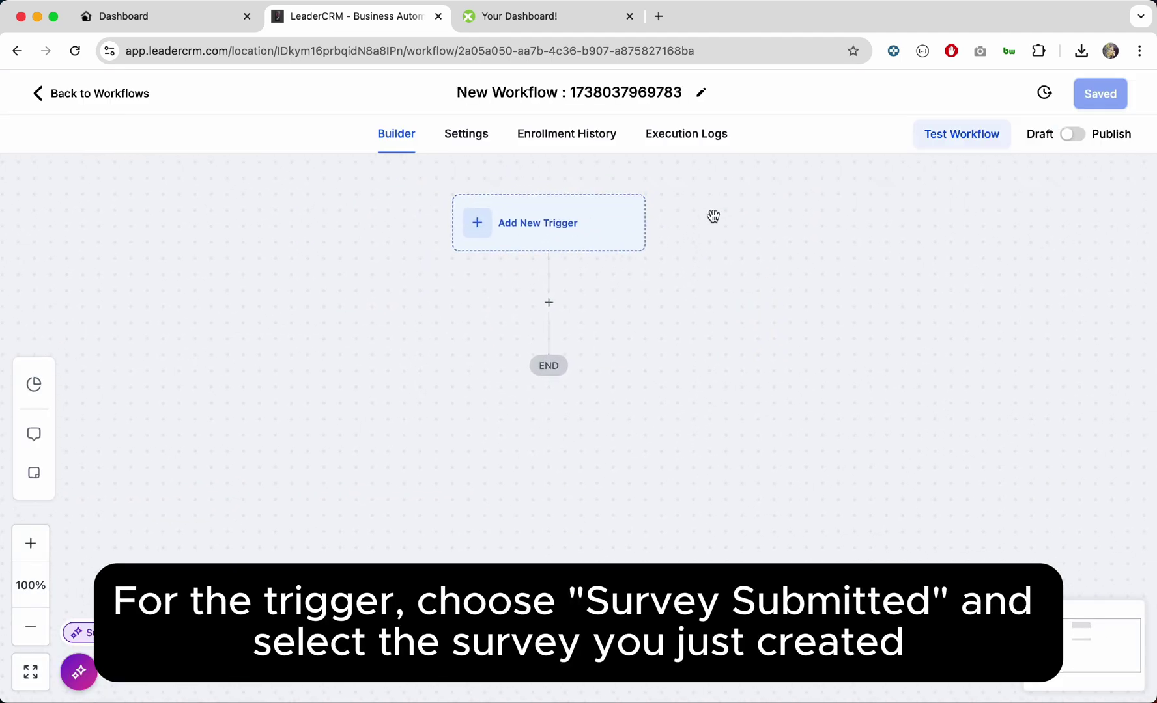
# Step: Add a Survey Submitted trigger with filter 'Survey is Basic Search Survey' and save it
pyautogui.click(555, 231)
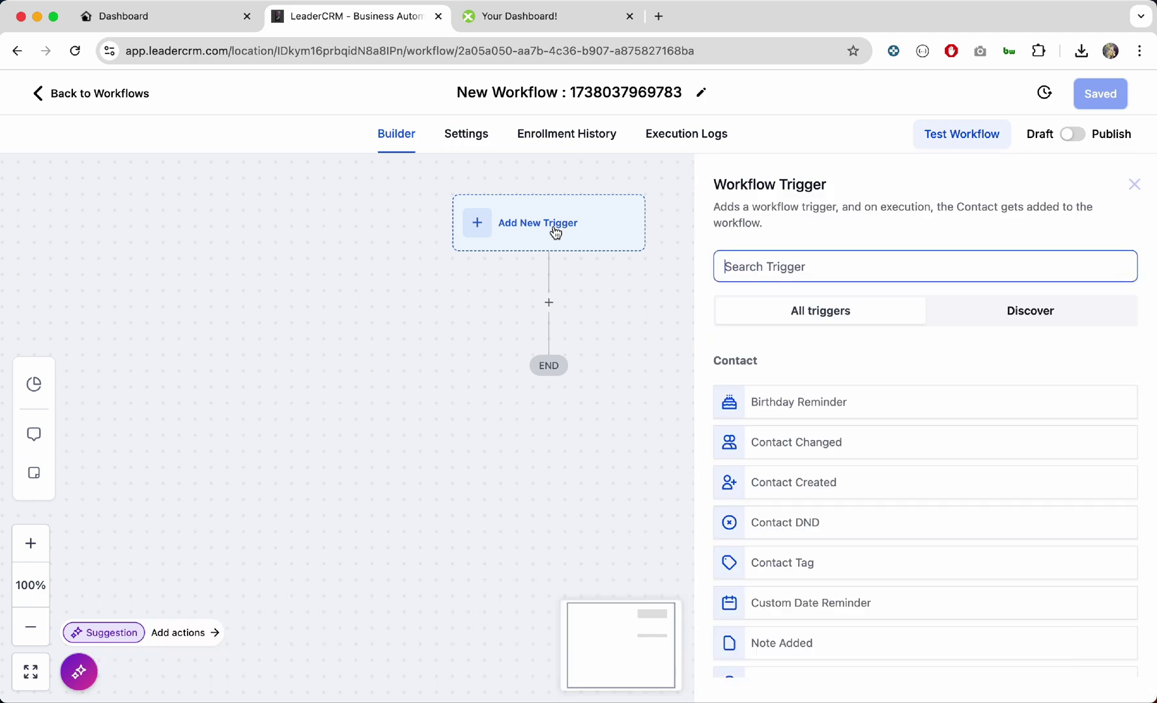
pyautogui.write('surv')
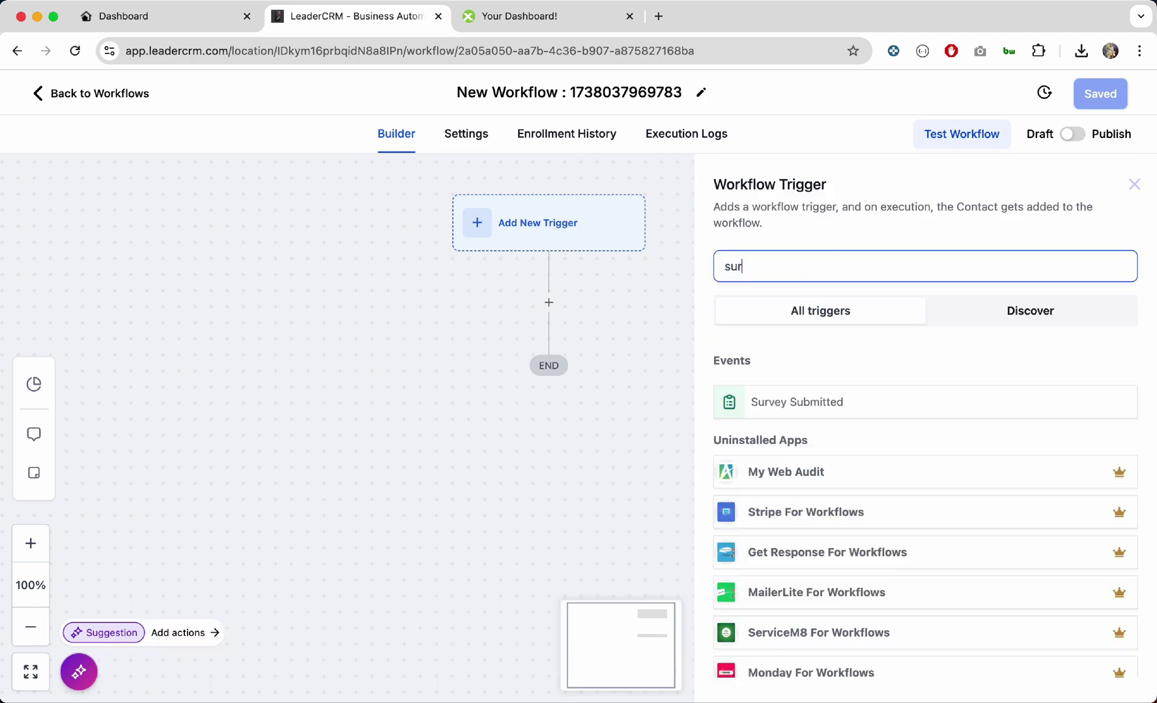
pyautogui.click(819, 407)
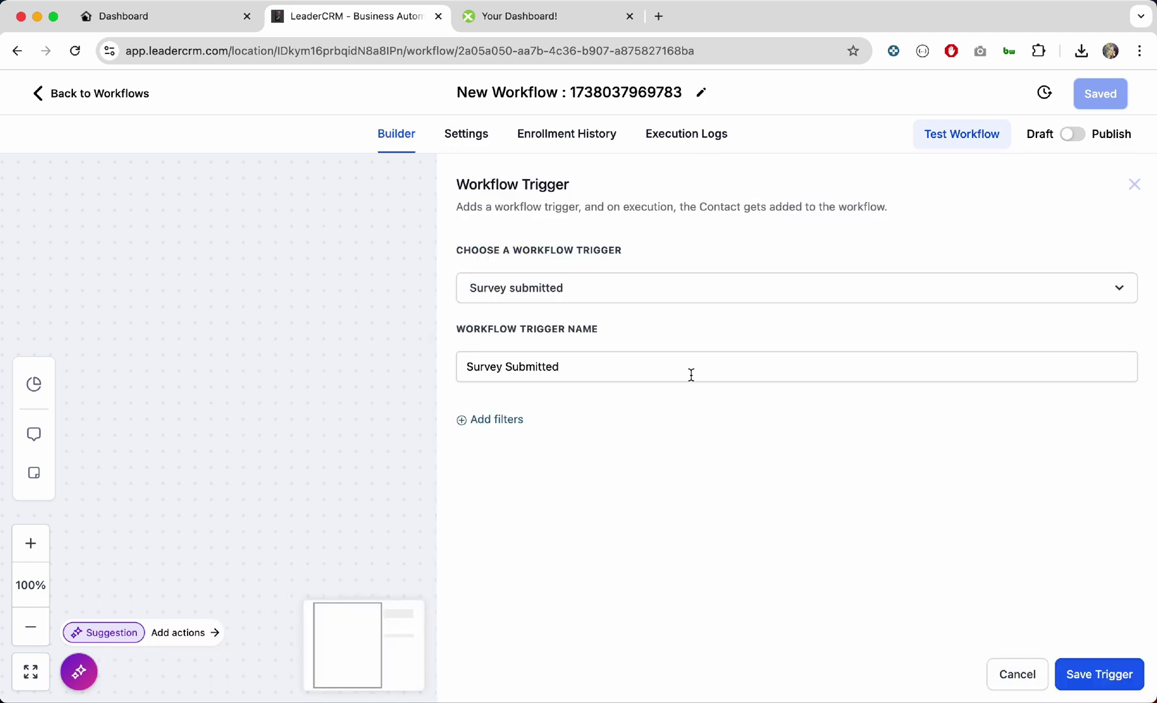
pyautogui.click(515, 420)
pyautogui.click(518, 442)
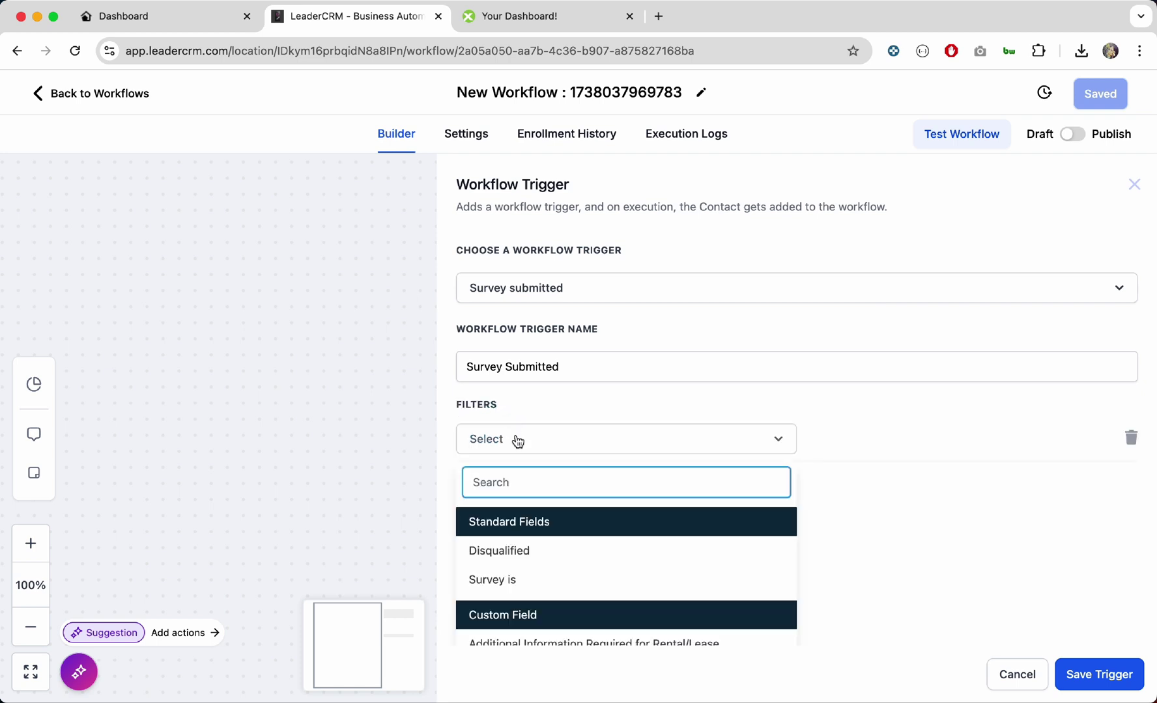
pyautogui.click(514, 582)
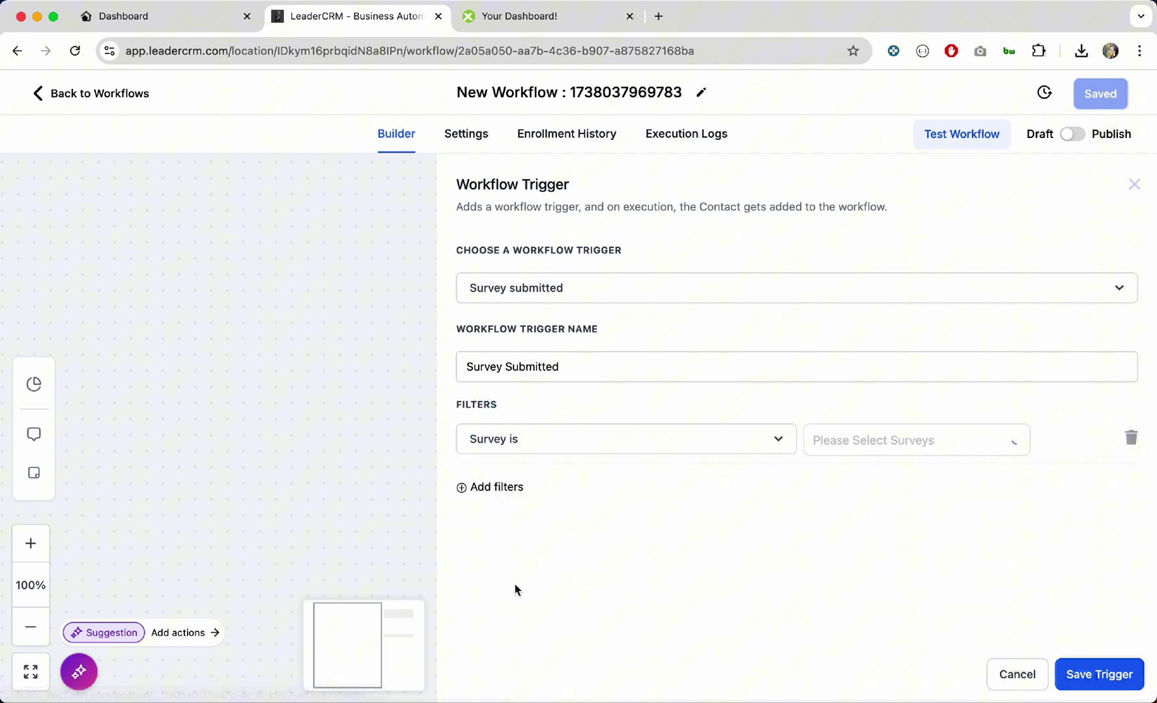
pyautogui.click(893, 453)
pyautogui.click(889, 476)
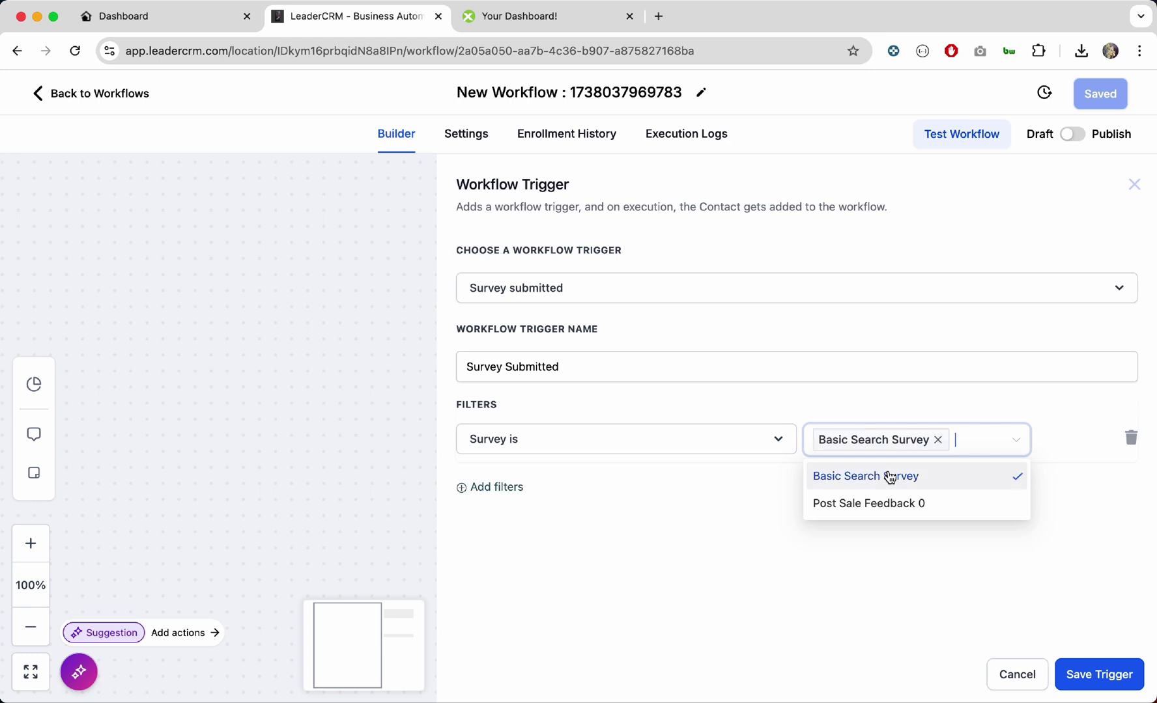
pyautogui.click(1099, 673)
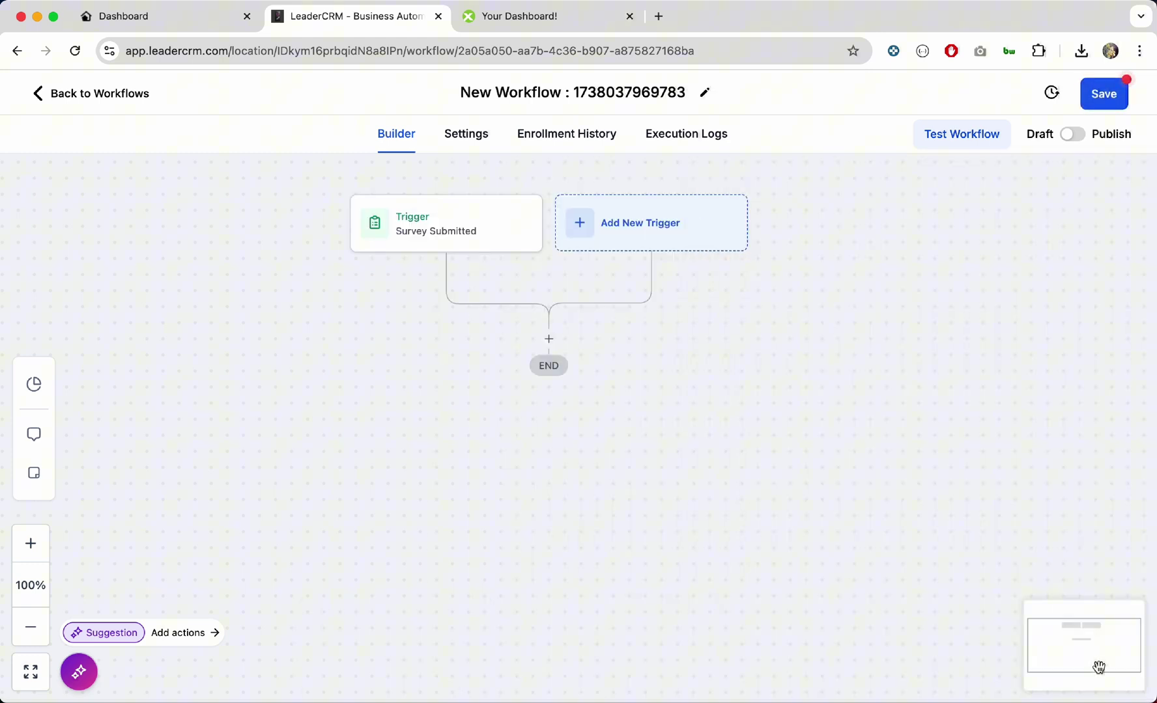
# Step: Add a Webhook action as the first step after the trigger
pyautogui.click(549, 339)
pyautogui.write('webh')
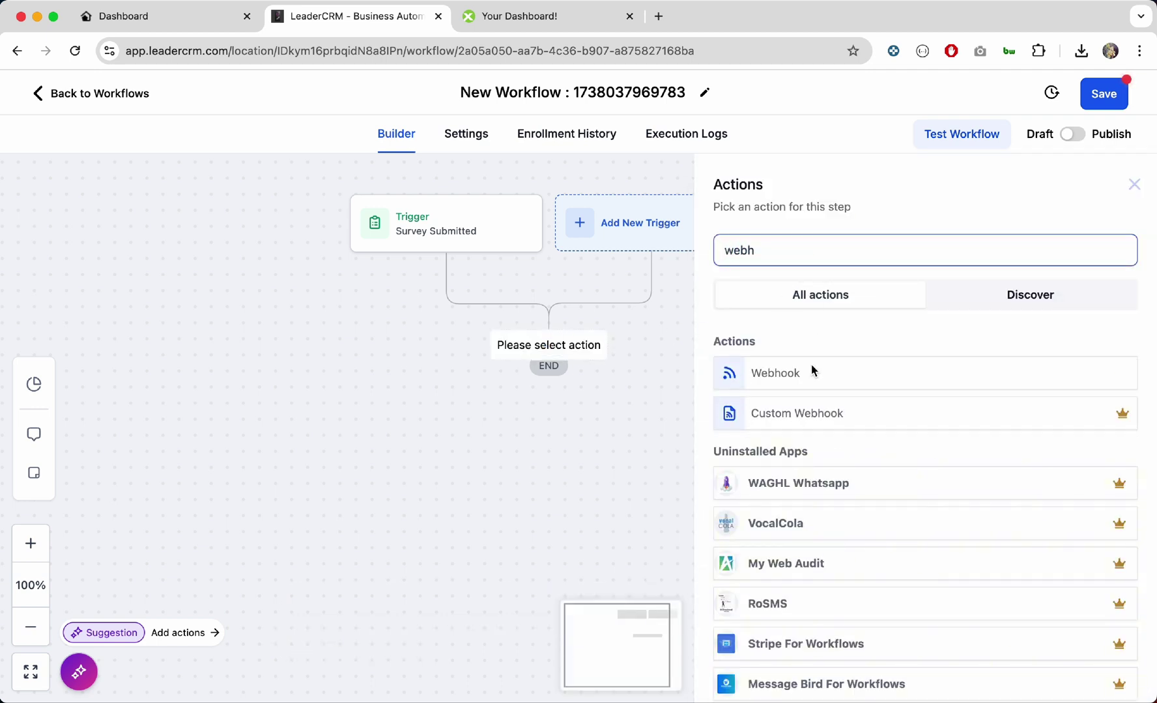
pyautogui.click(811, 365)
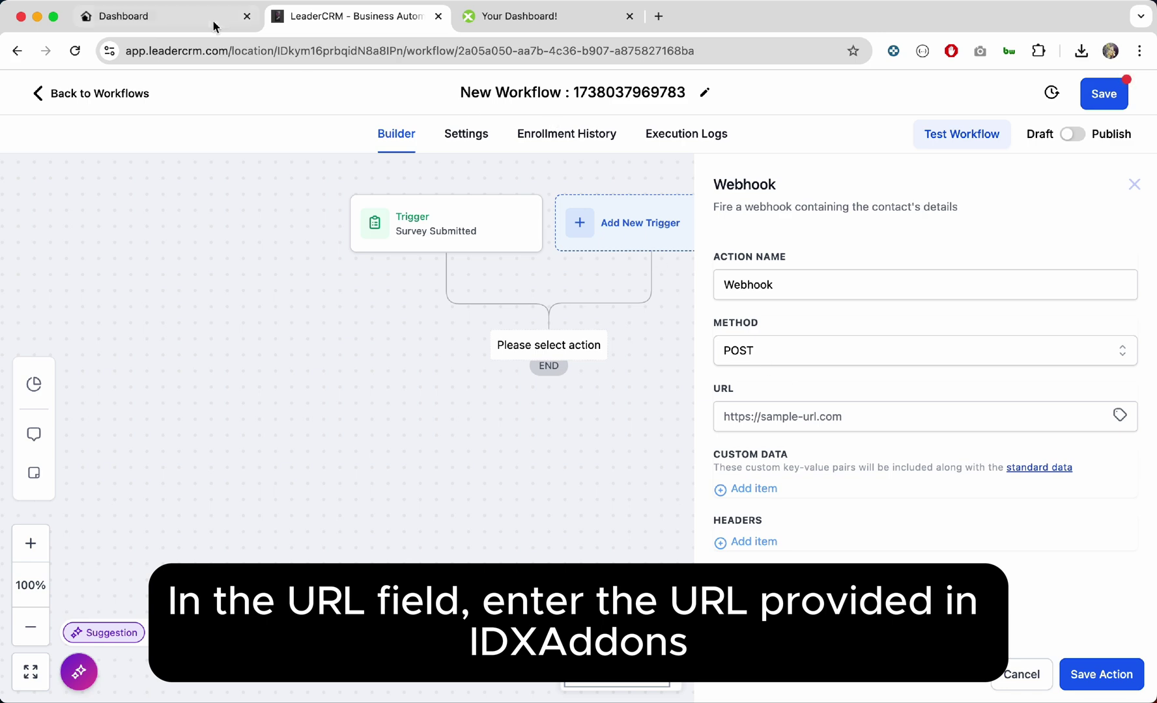
# Step: Copy the webhook URL from step 3 of the IDX Addons setup page
pyautogui.click(214, 26)
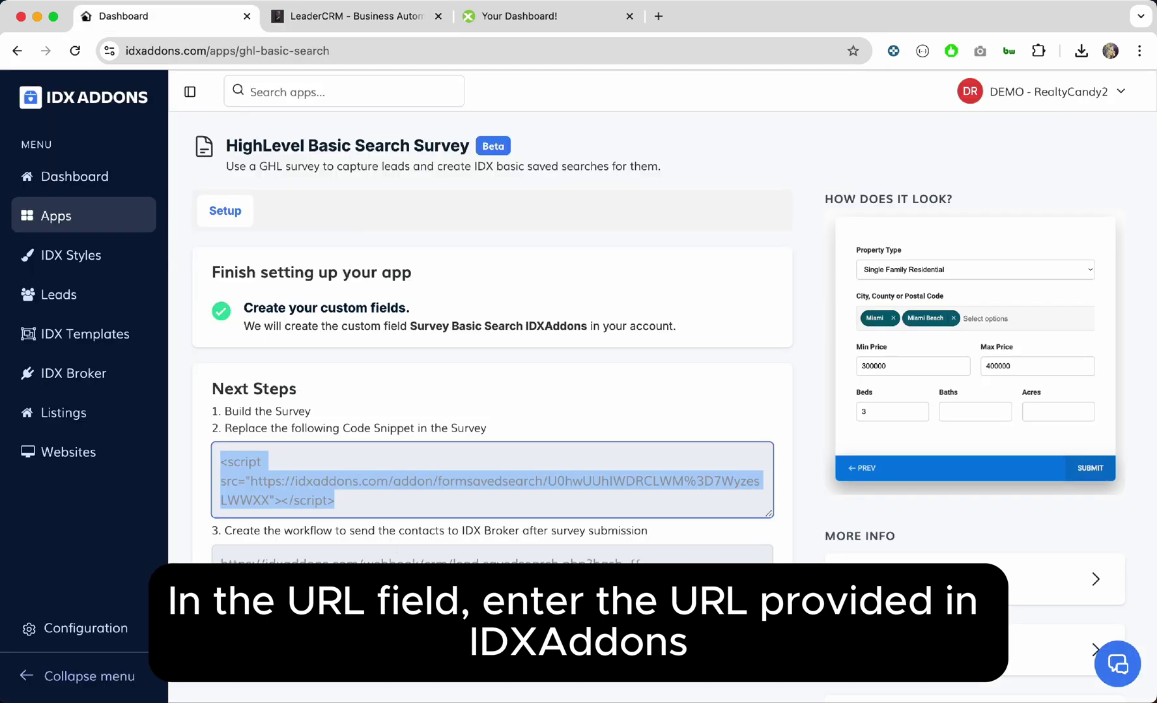
pyautogui.moveTo(649, 559); pyautogui.dragTo(219, 557)
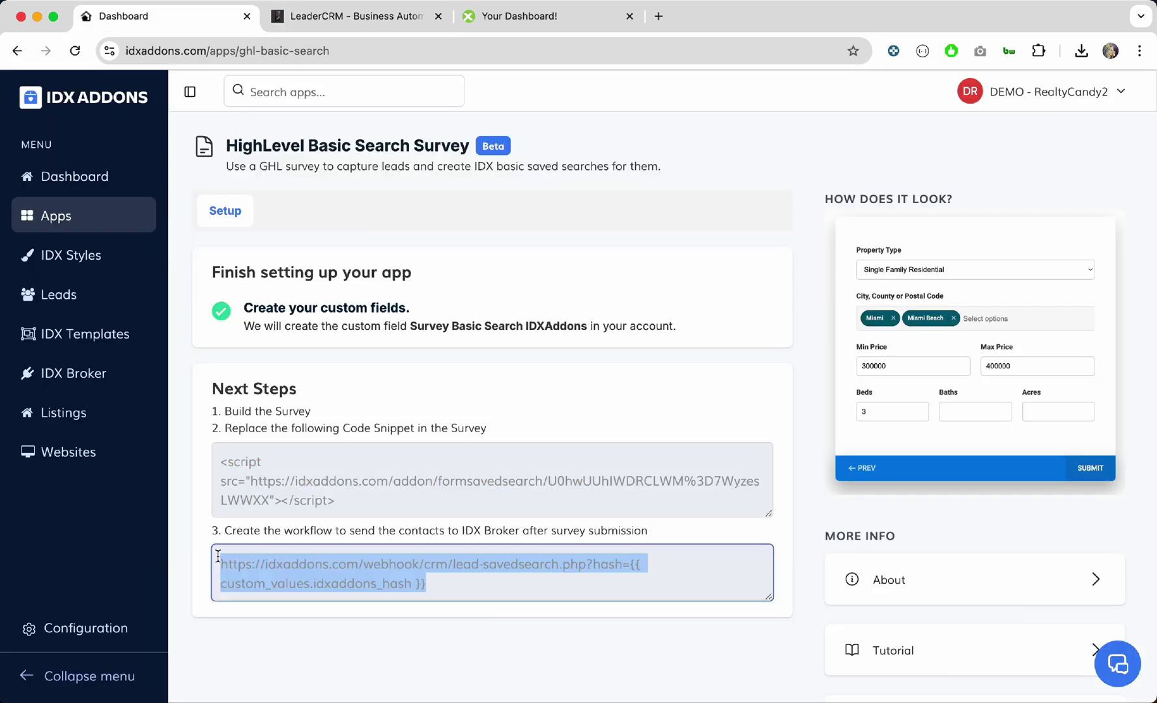
pyautogui.click(346, 20)
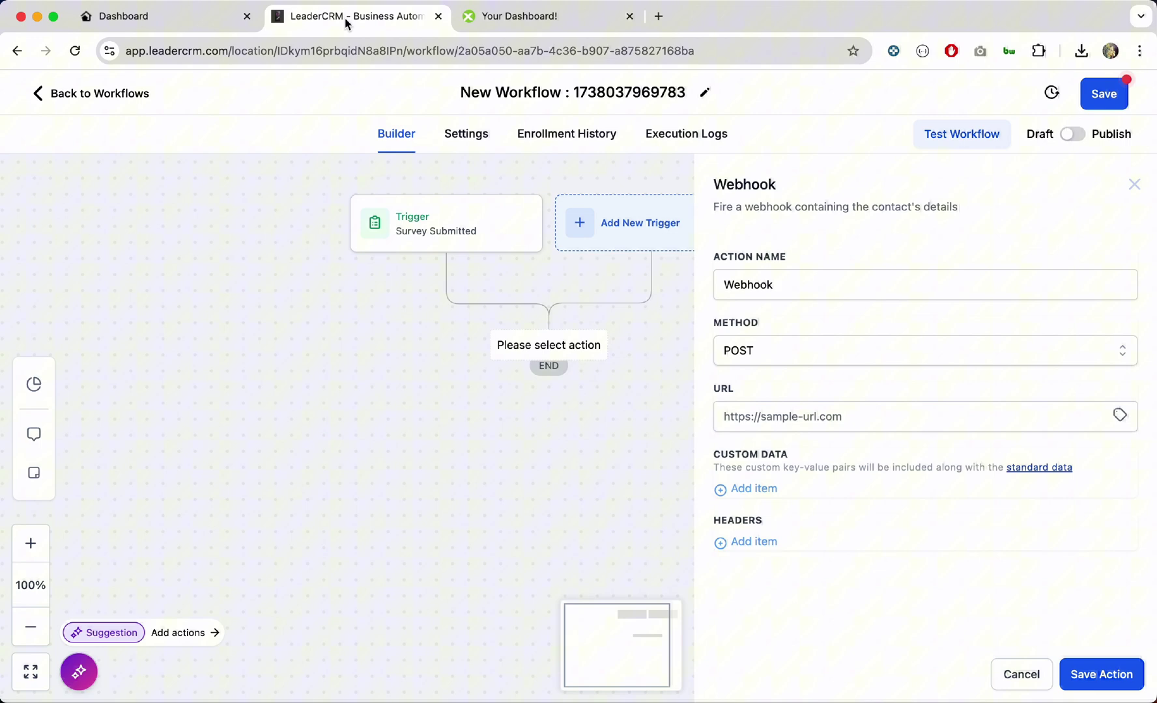
# Step: Paste the IDX Addons lead-savedsearch.php webhook URL into the URL field and add a Custom Data row
pyautogui.click(800, 422)
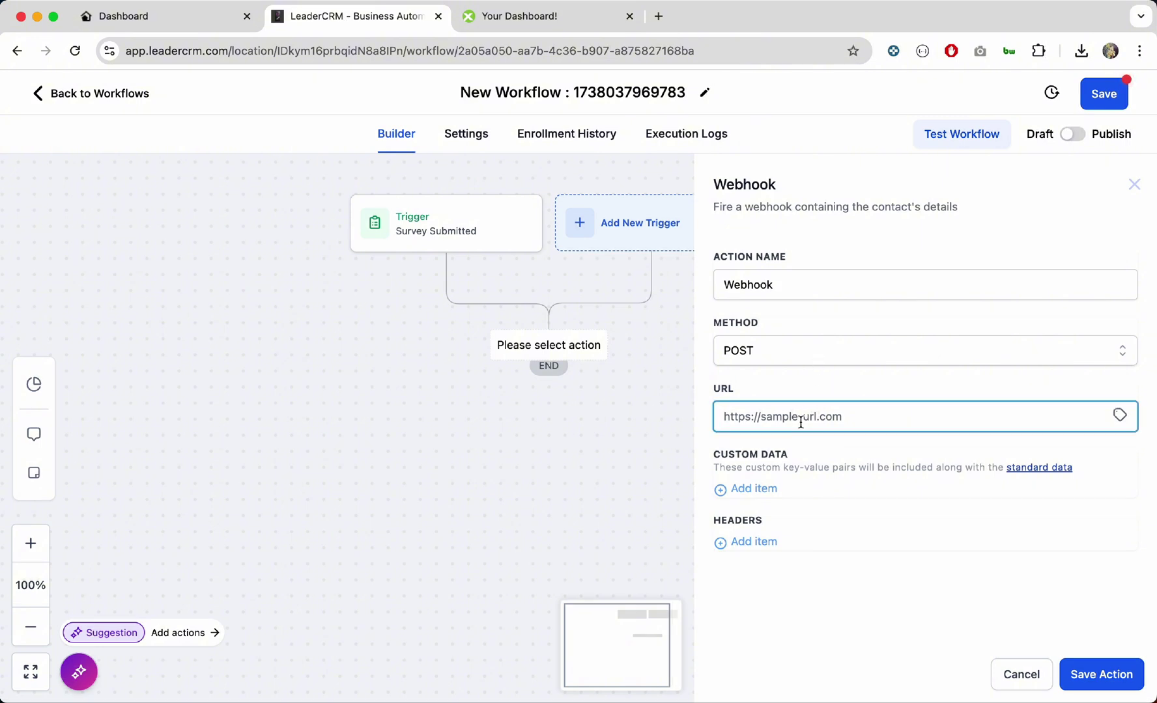
pyautogui.press('super+v')
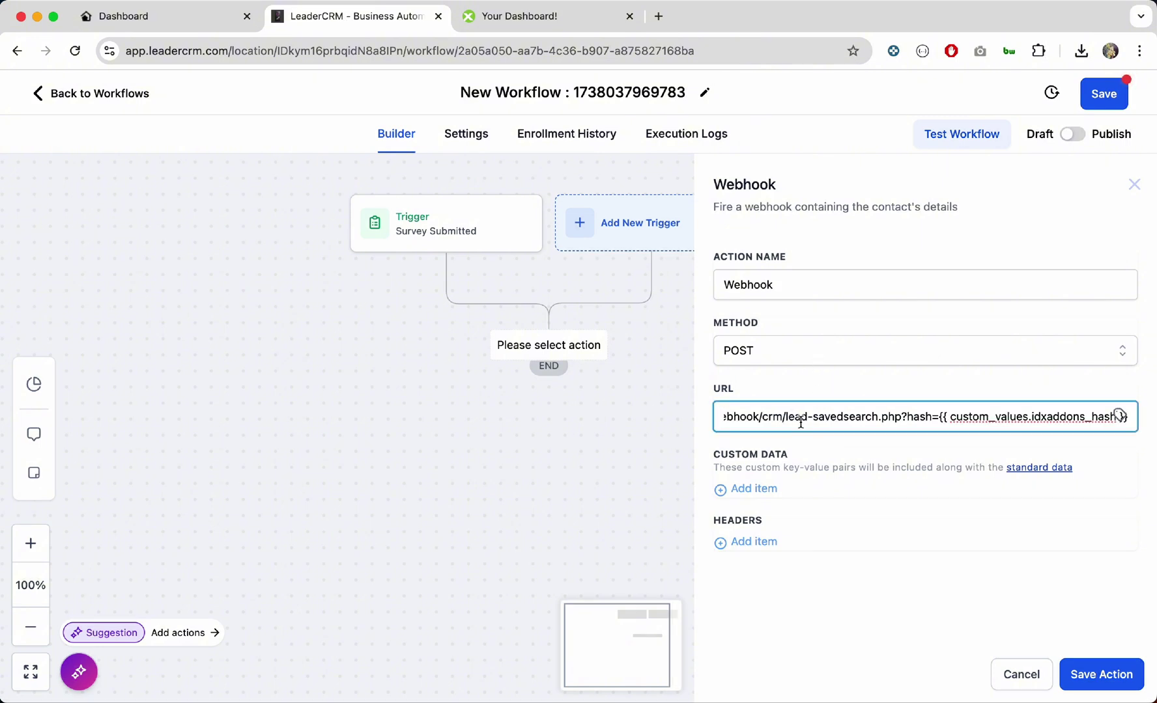
pyautogui.press('super+a')
pyautogui.press('Left')
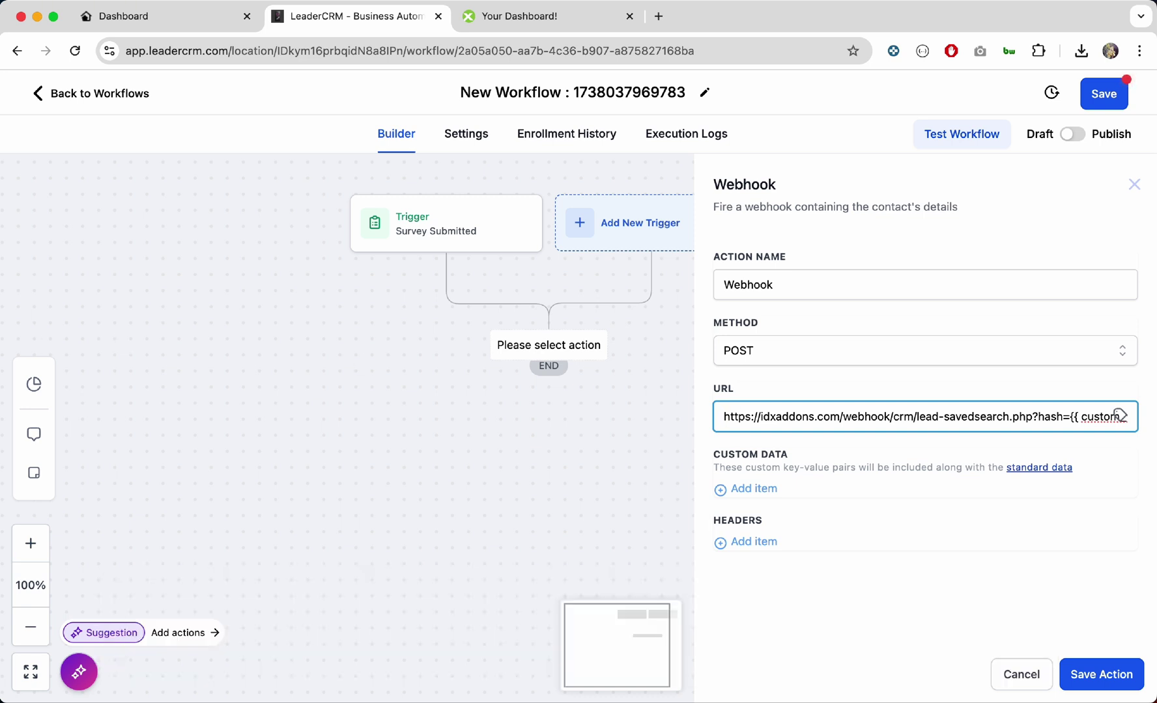
pyautogui.click(755, 490)
# Step: Add custom data rows first_name and last_name mapped to the contact's first and last name
pyautogui.click(751, 504)
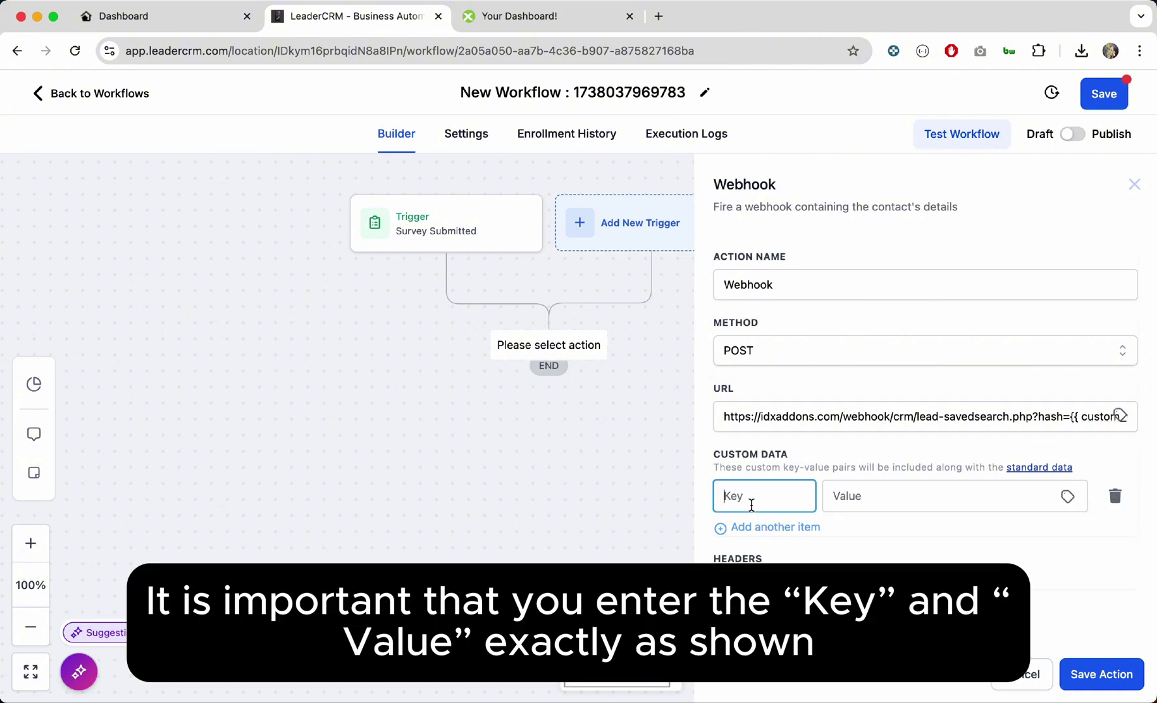
pyautogui.write('first_')
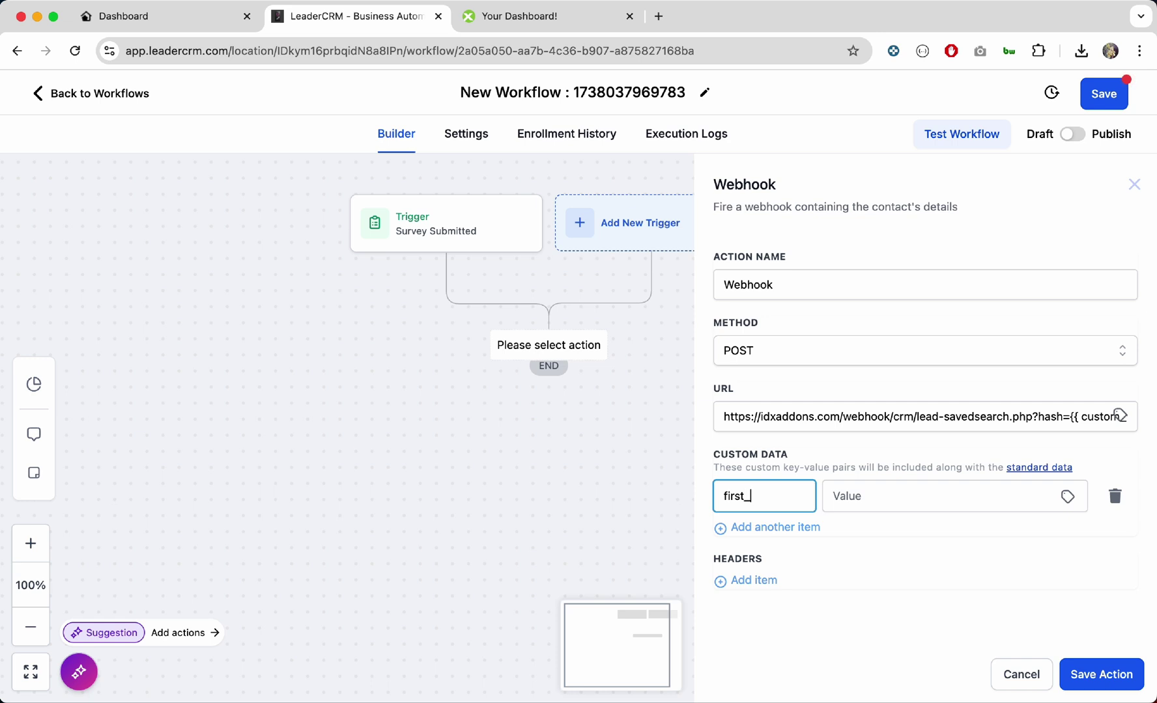
pyautogui.write('name')
pyautogui.click(887, 502)
pyautogui.click(1067, 498)
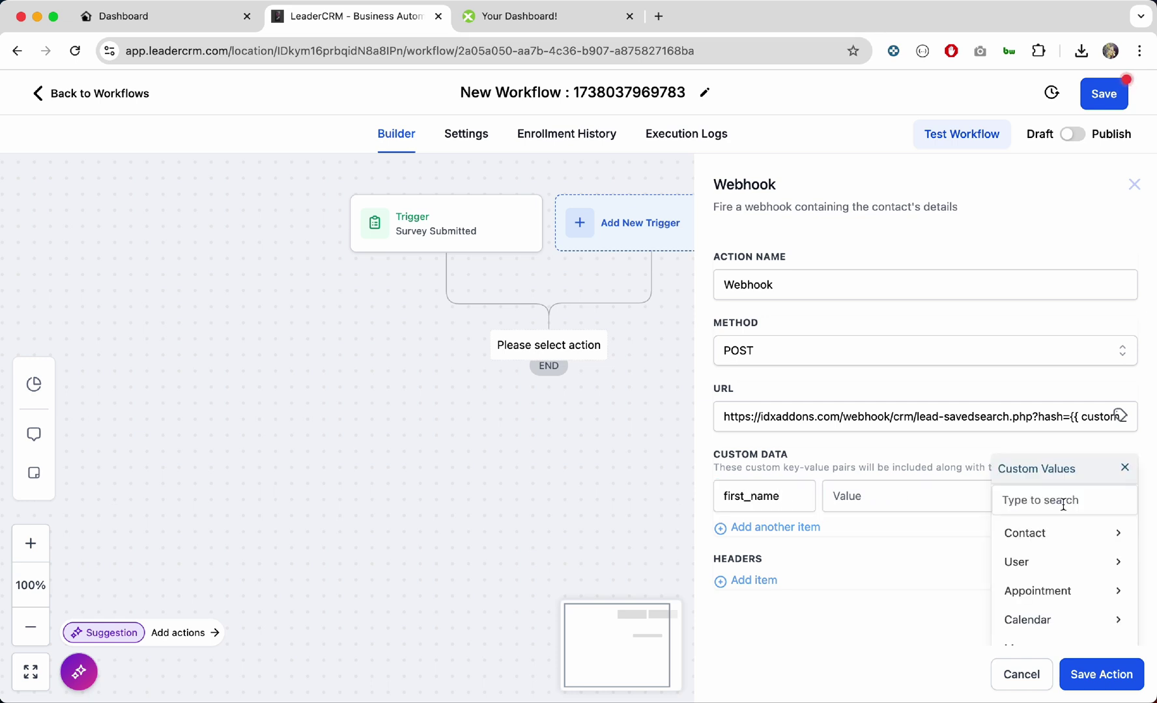
pyautogui.click(1041, 532)
pyautogui.click(1043, 565)
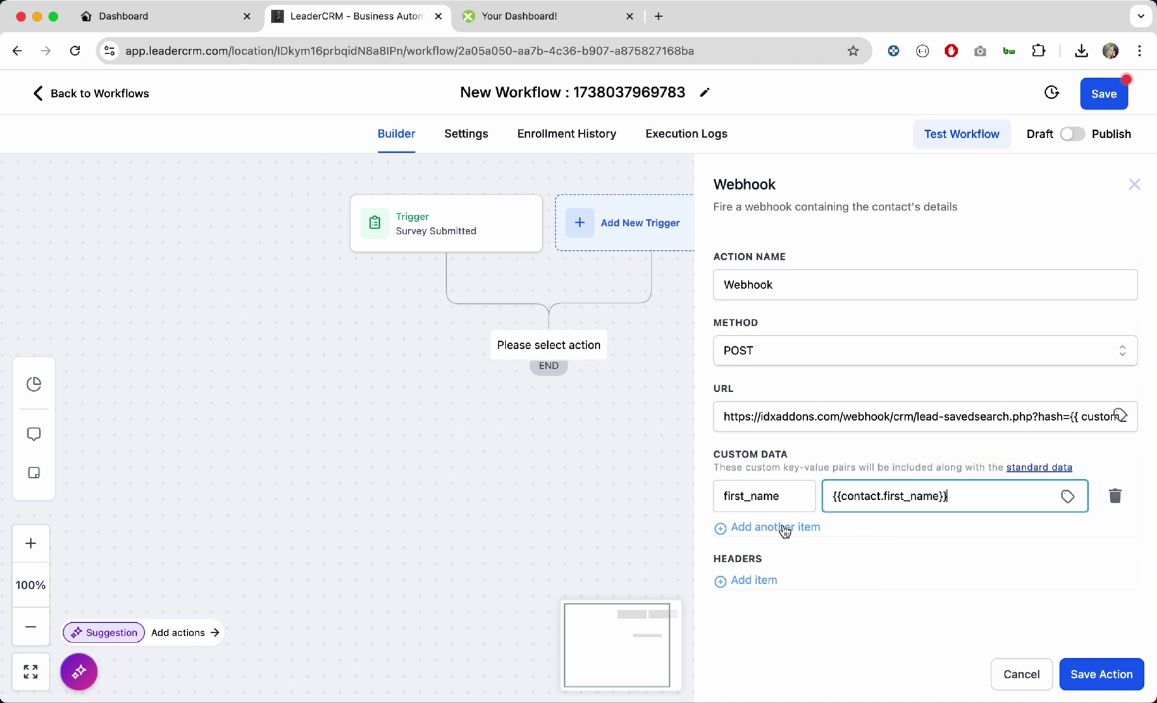
pyautogui.click(782, 527)
pyautogui.write('last_name')
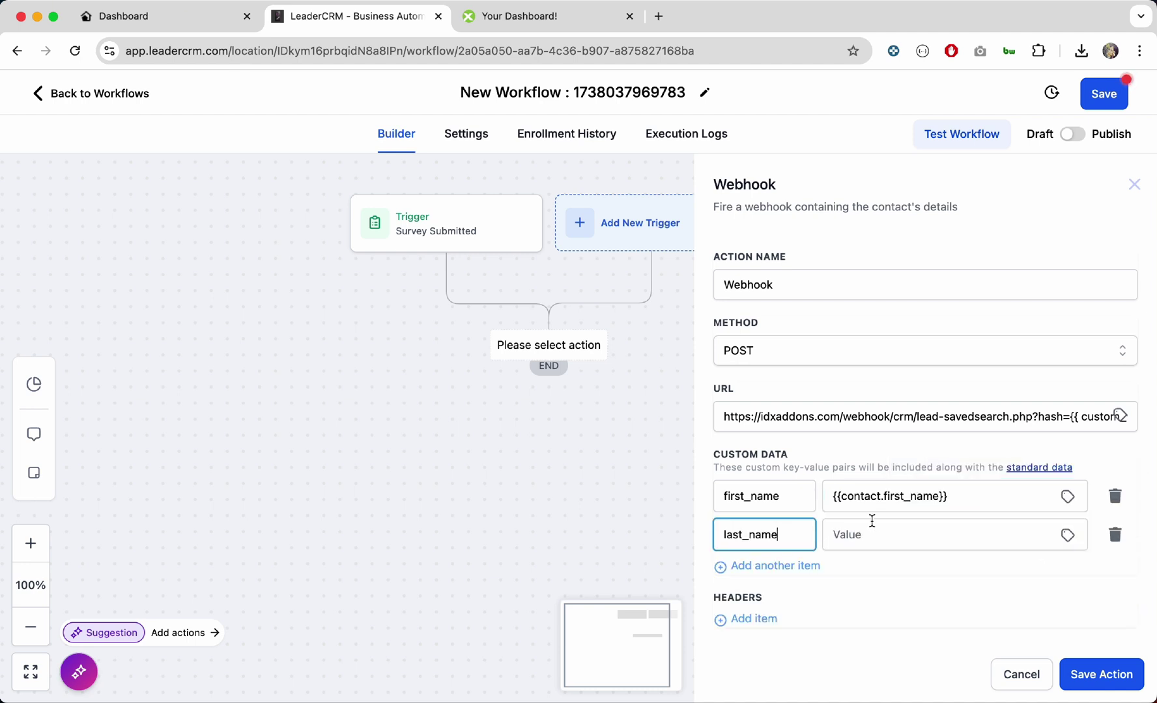
pyautogui.click(1066, 536)
pyautogui.click(1055, 540)
pyautogui.click(1054, 589)
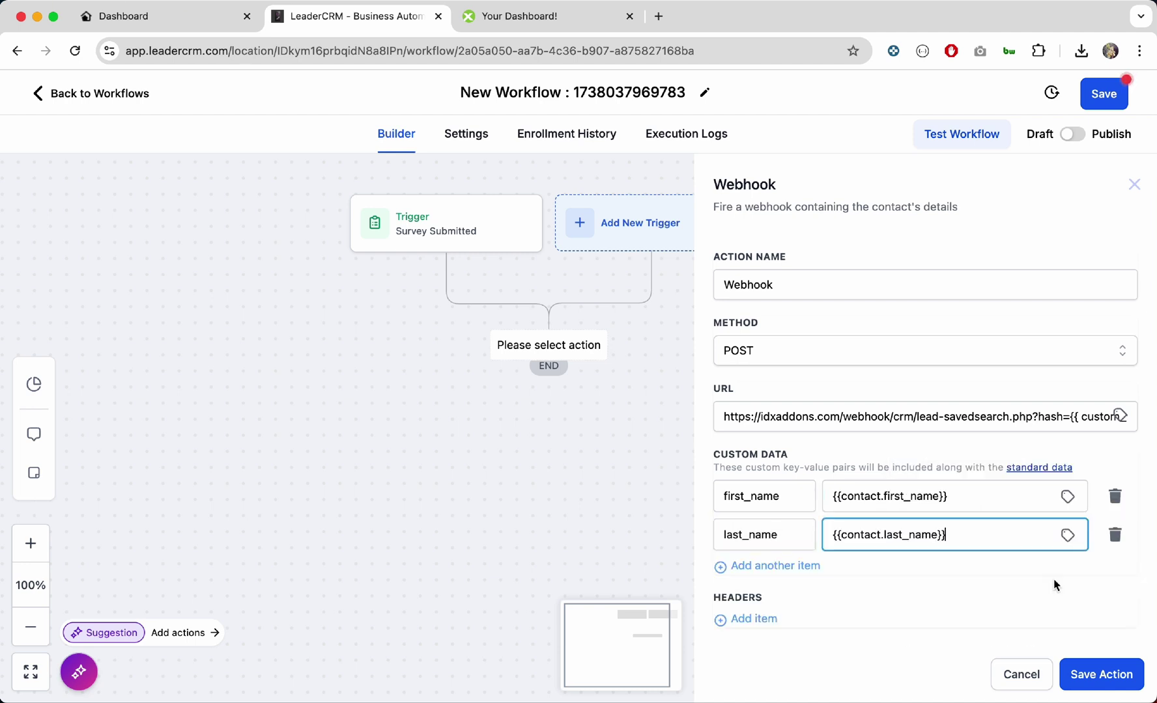
# Step: Add an email custom data row mapped to the contact's email
pyautogui.click(775, 566)
pyautogui.click(730, 572)
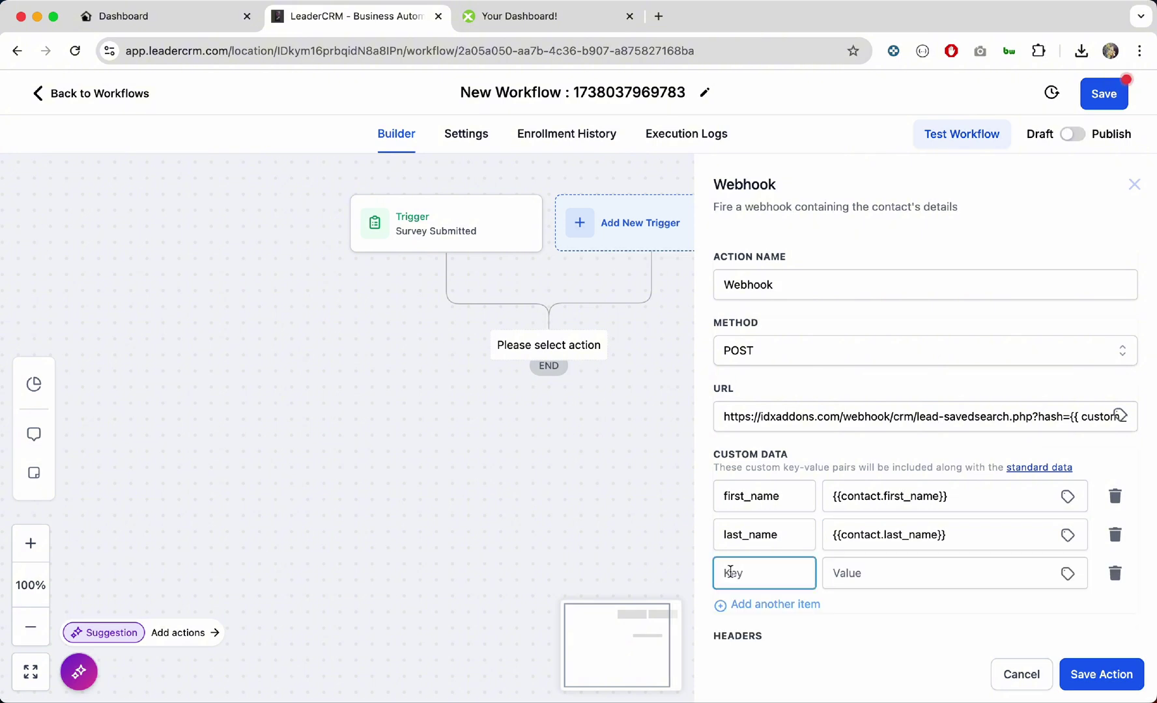
pyautogui.write('email')
pyautogui.click(865, 572)
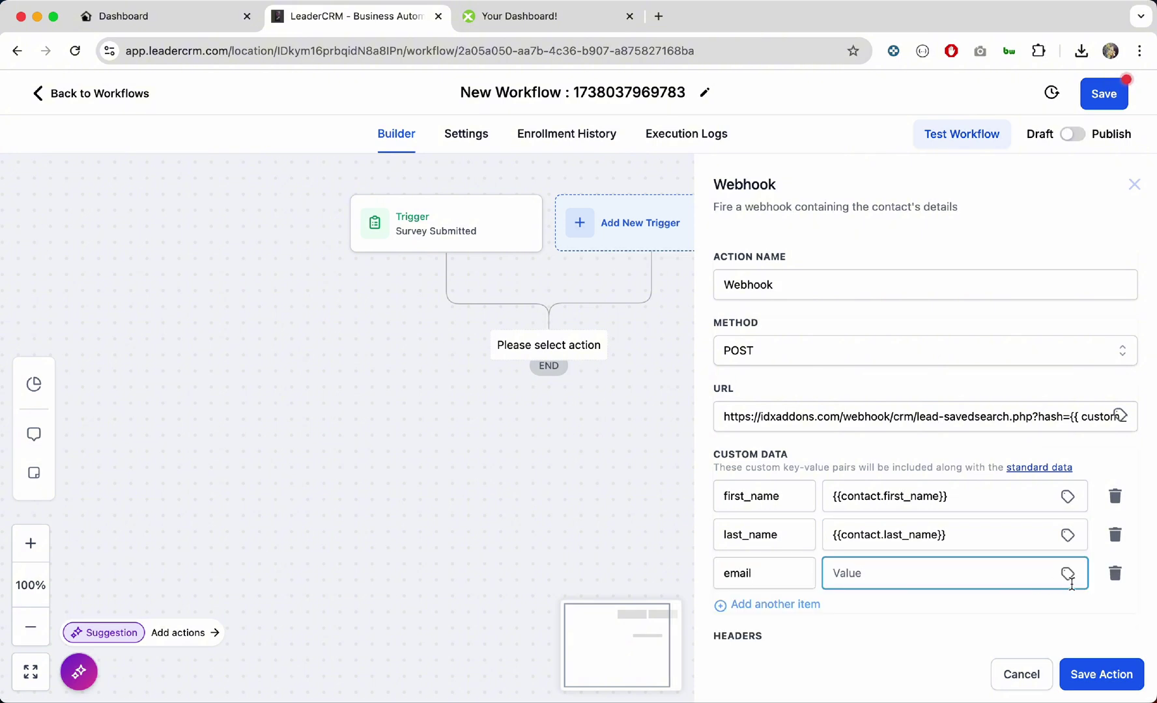
pyautogui.click(1067, 574)
pyautogui.click(1059, 534)
pyautogui.click(1051, 620)
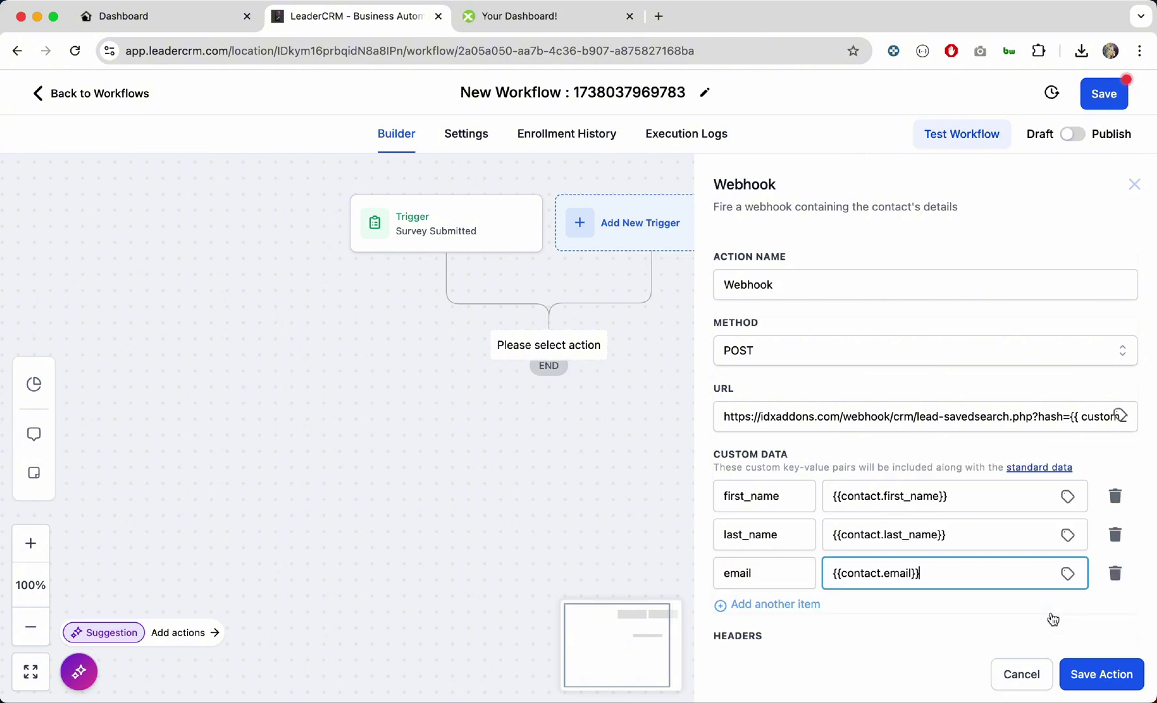
# Step: Add a phone custom data row mapped to the contact's phone
pyautogui.scroll(-1, 891, 568)
pyautogui.click(785, 572)
pyautogui.click(749, 577)
pyautogui.write('phone')
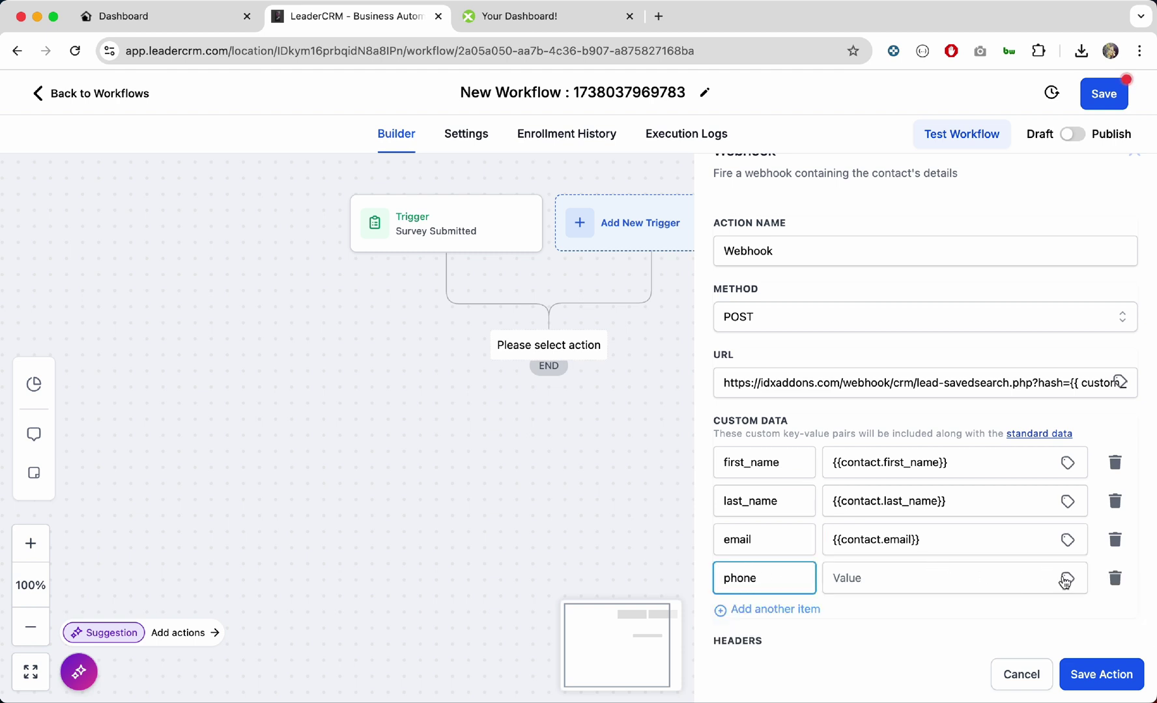
pyautogui.click(1067, 579)
pyautogui.click(1046, 501)
pyautogui.scroll(-2, 1041, 560)
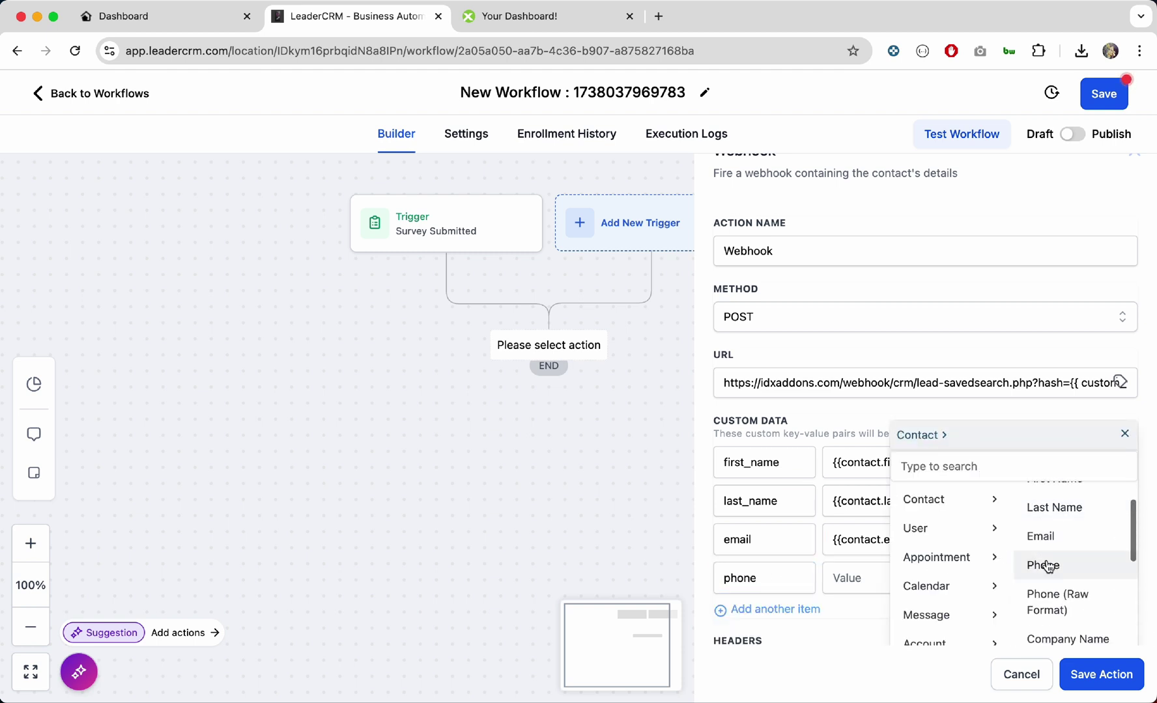
pyautogui.click(1043, 564)
# Step: Add a contact_id custom data row mapped to the contact's ID
pyautogui.scroll(-1, 800, 576)
pyautogui.click(800, 571)
pyautogui.click(753, 574)
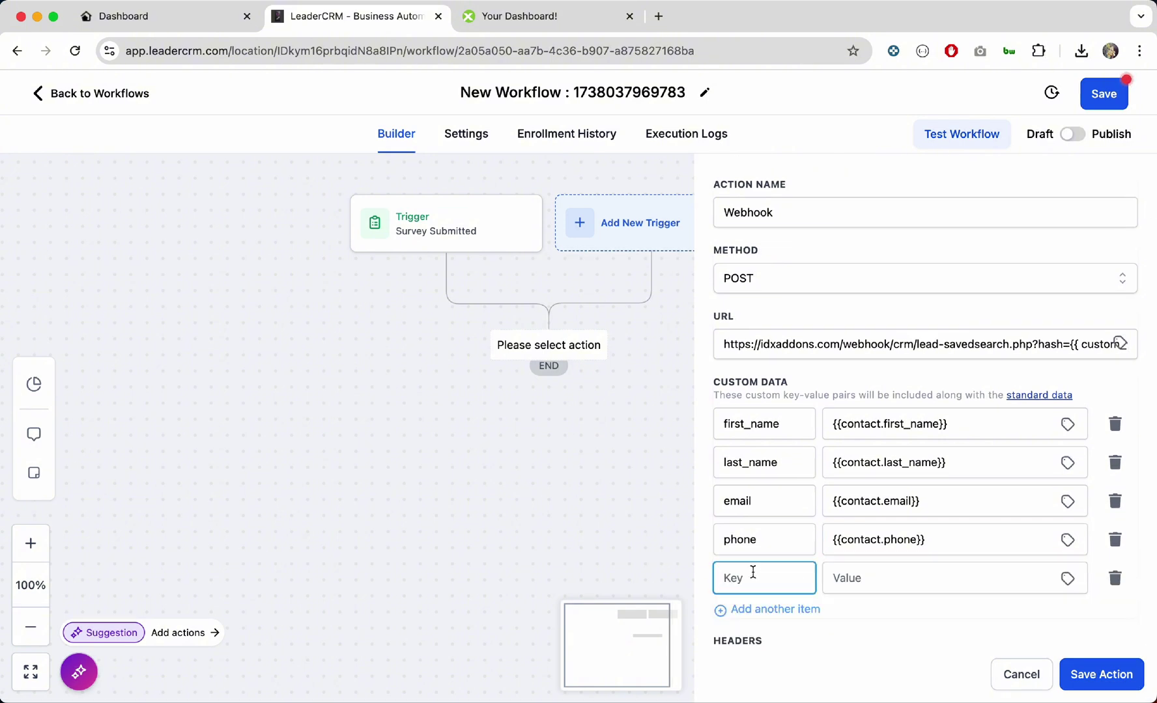
pyautogui.write('contact_id')
pyautogui.click(874, 578)
pyautogui.click(1067, 579)
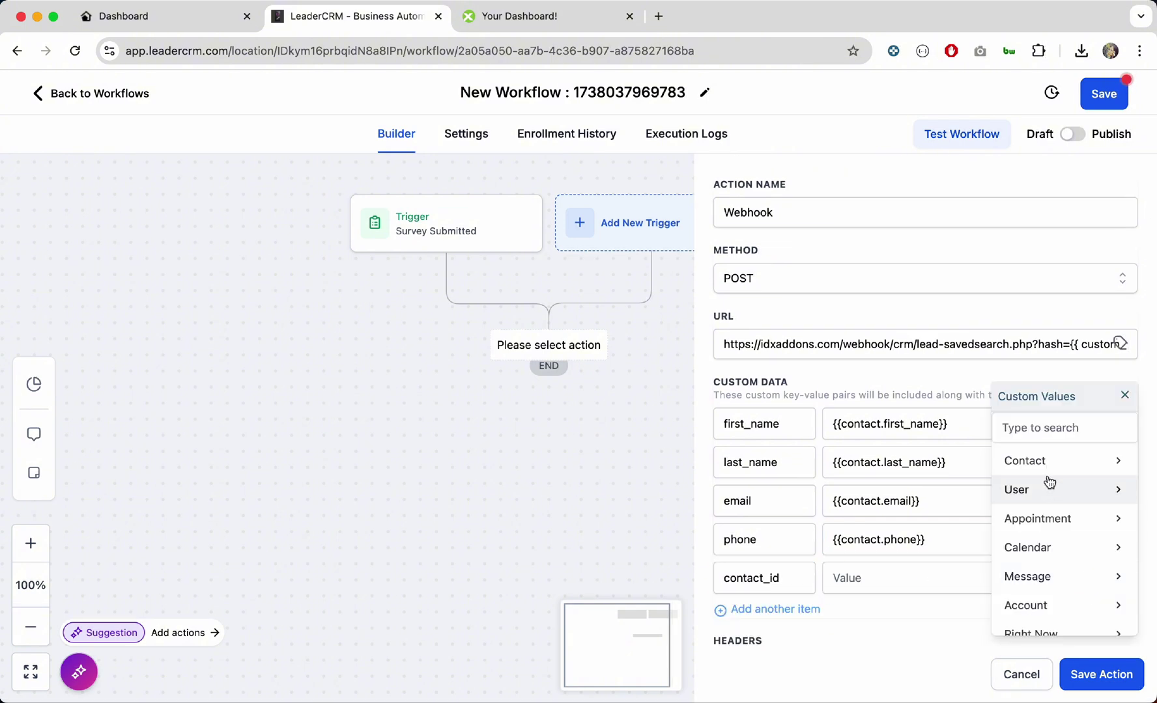
pyautogui.click(1043, 460)
pyautogui.scroll(-3, 1053, 538)
pyautogui.click(1056, 587)
# Step: Add a location_id custom data row with value {{location.id}}
pyautogui.scroll(-1, 880, 623)
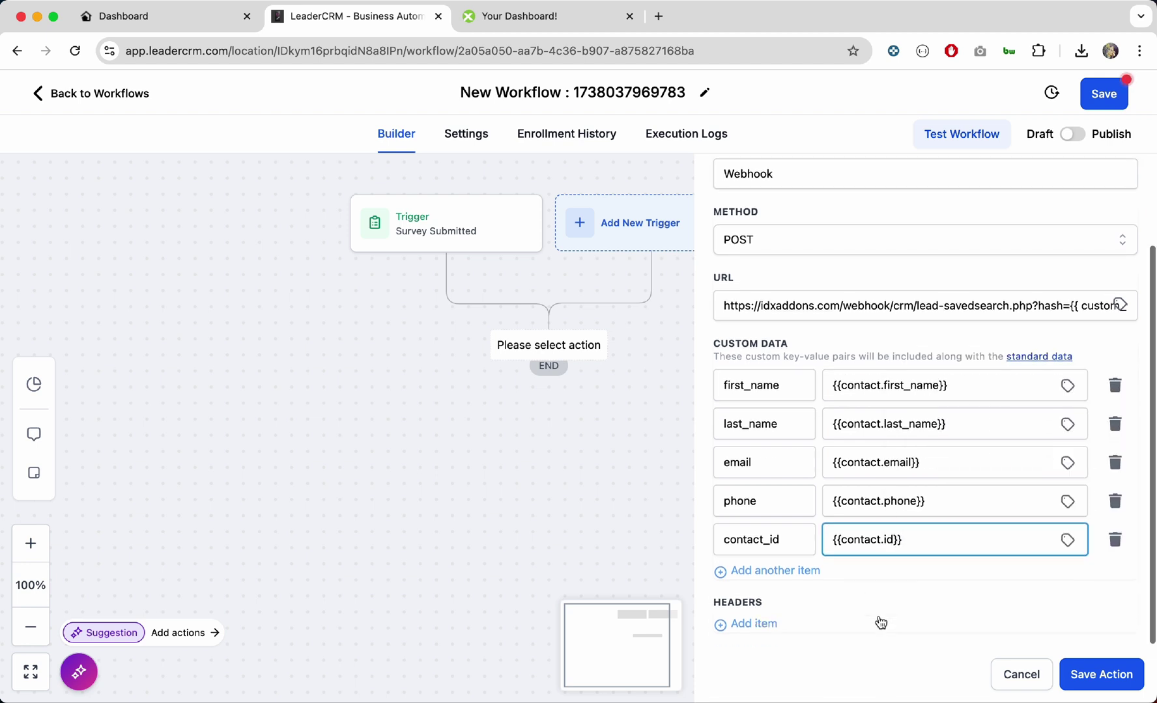
pyautogui.click(789, 572)
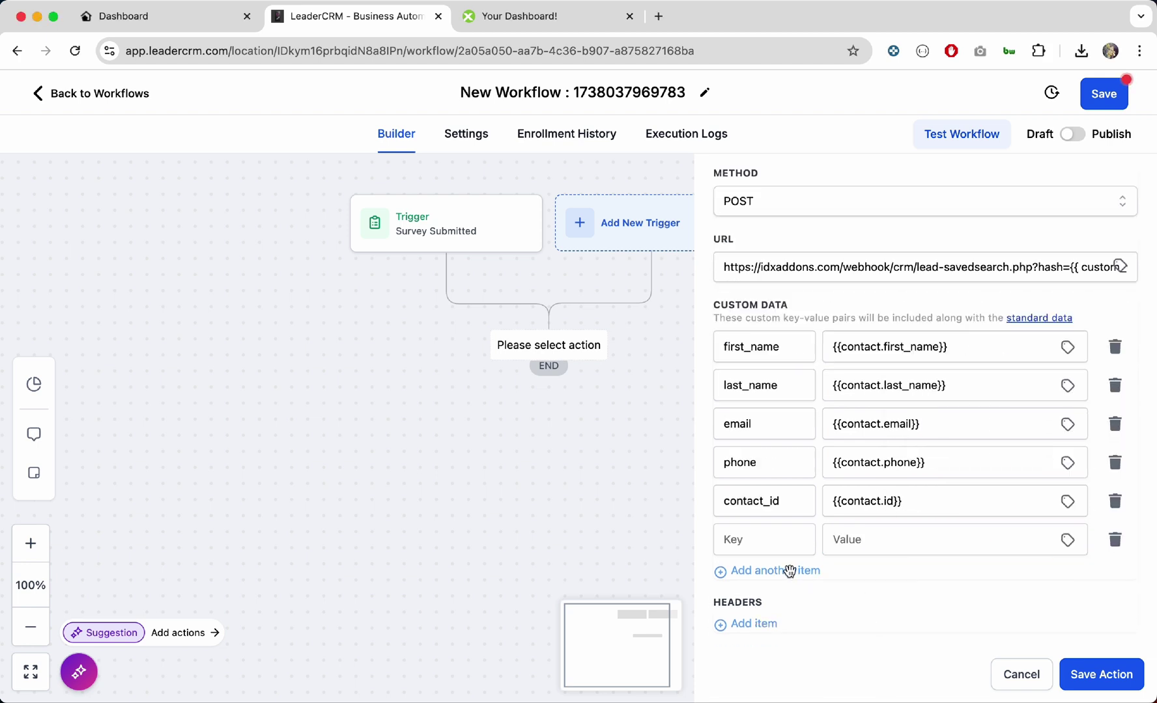
pyautogui.click(774, 542)
pyautogui.write('lo')
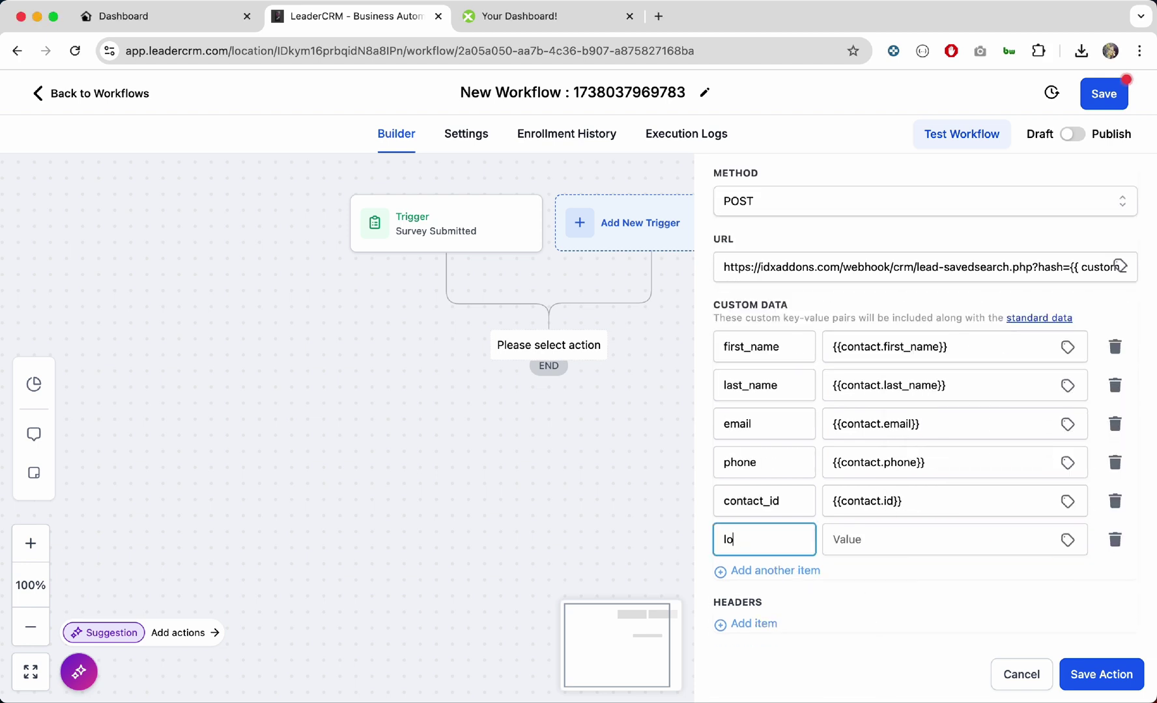
pyautogui.write('cation_id')
pyautogui.click(889, 549)
pyautogui.write('{{lo')
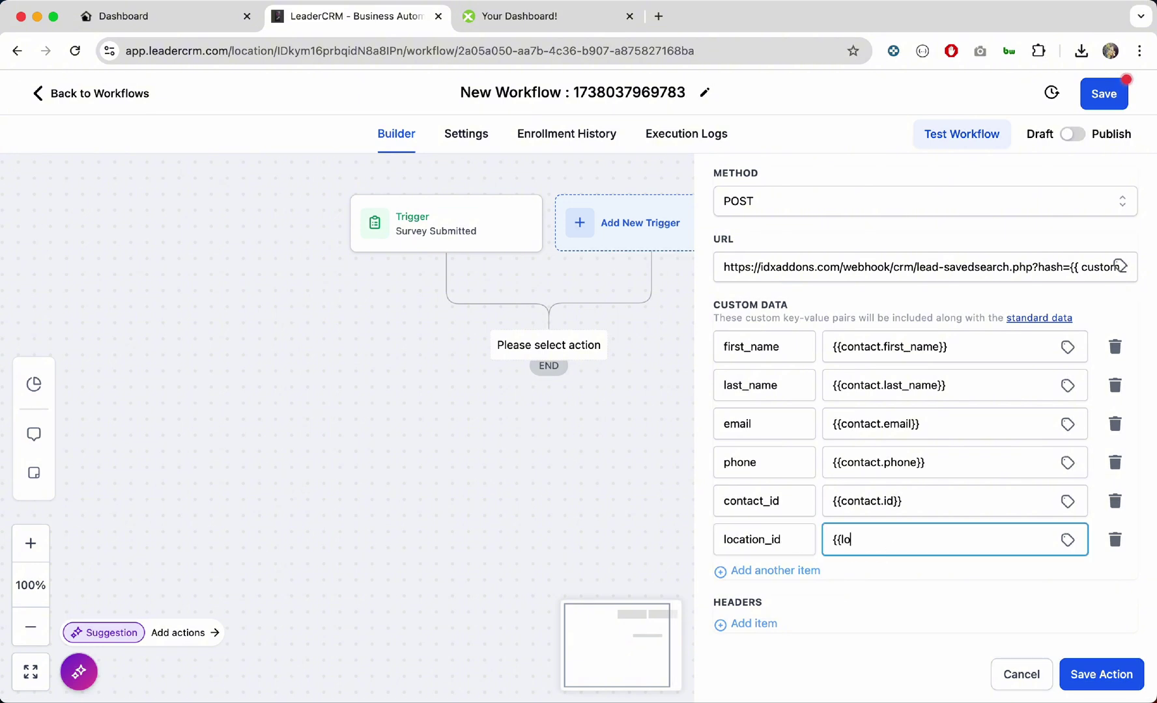
pyautogui.write('cation.id')
# Step: Add an idxsavedsearch row mapped to the contact's Survey Basic Search IDXAddons field
pyautogui.click(791, 569)
pyautogui.click(765, 578)
pyautogui.write('idx')
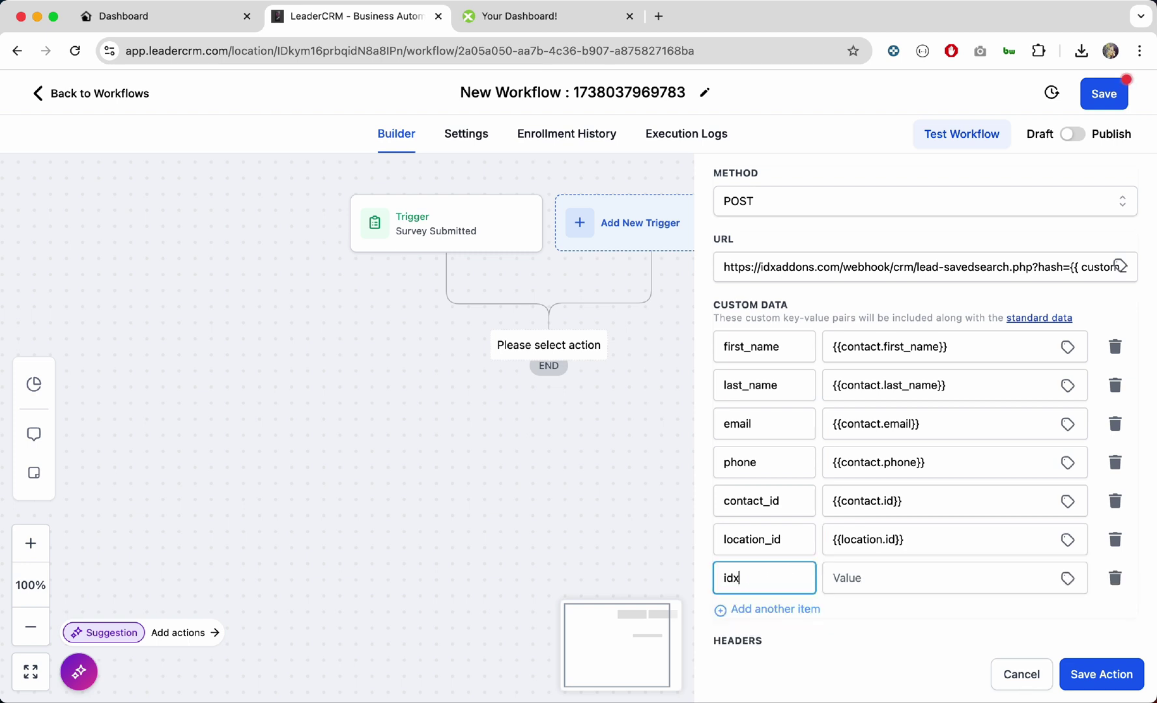
pyautogui.write('savedsearch')
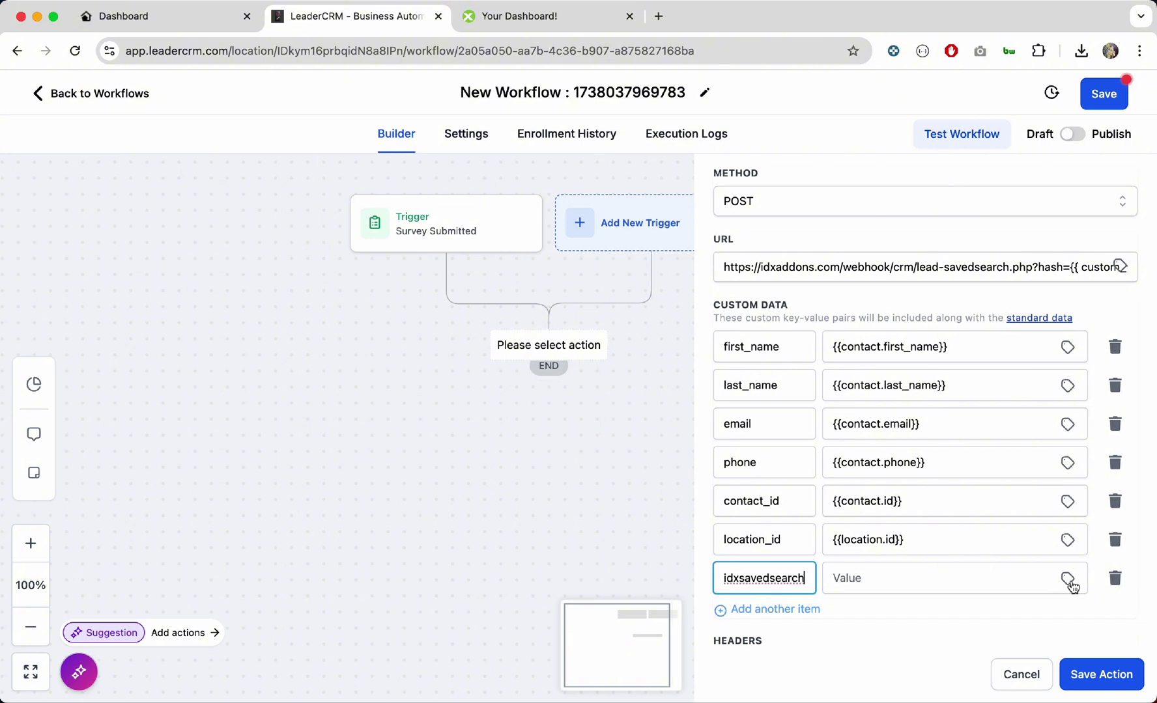
pyautogui.click(1067, 578)
pyautogui.click(1074, 387)
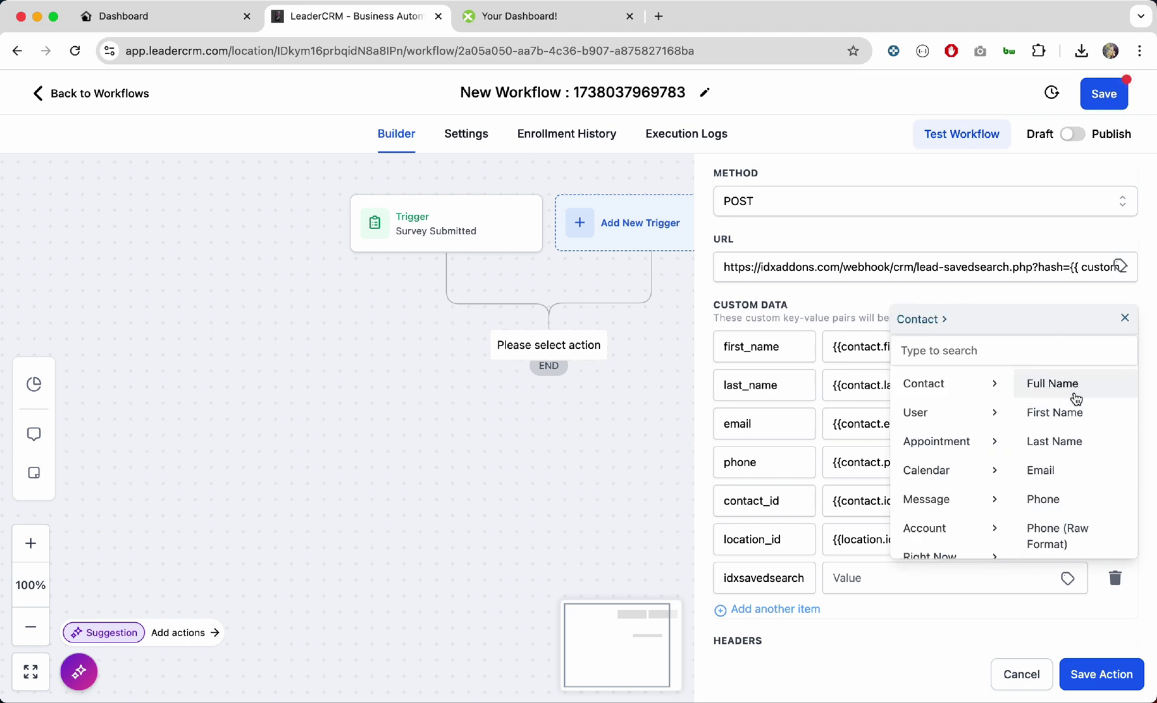
pyautogui.click(1026, 349)
pyautogui.write('sur')
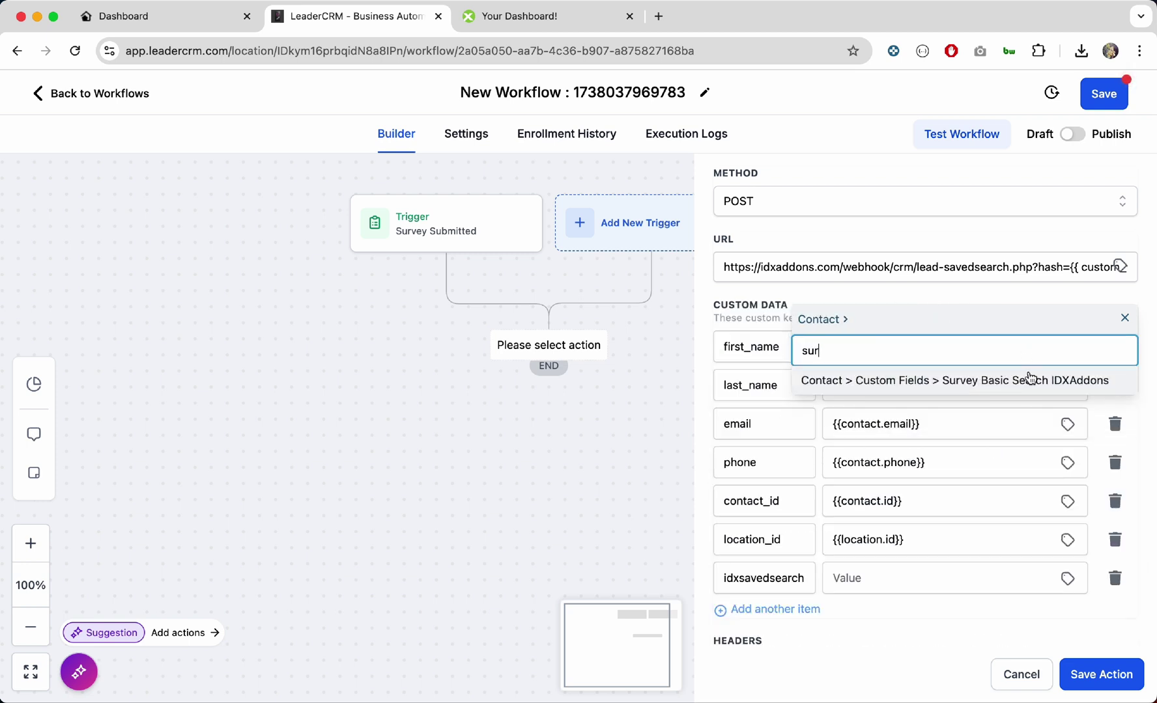
pyautogui.click(1028, 379)
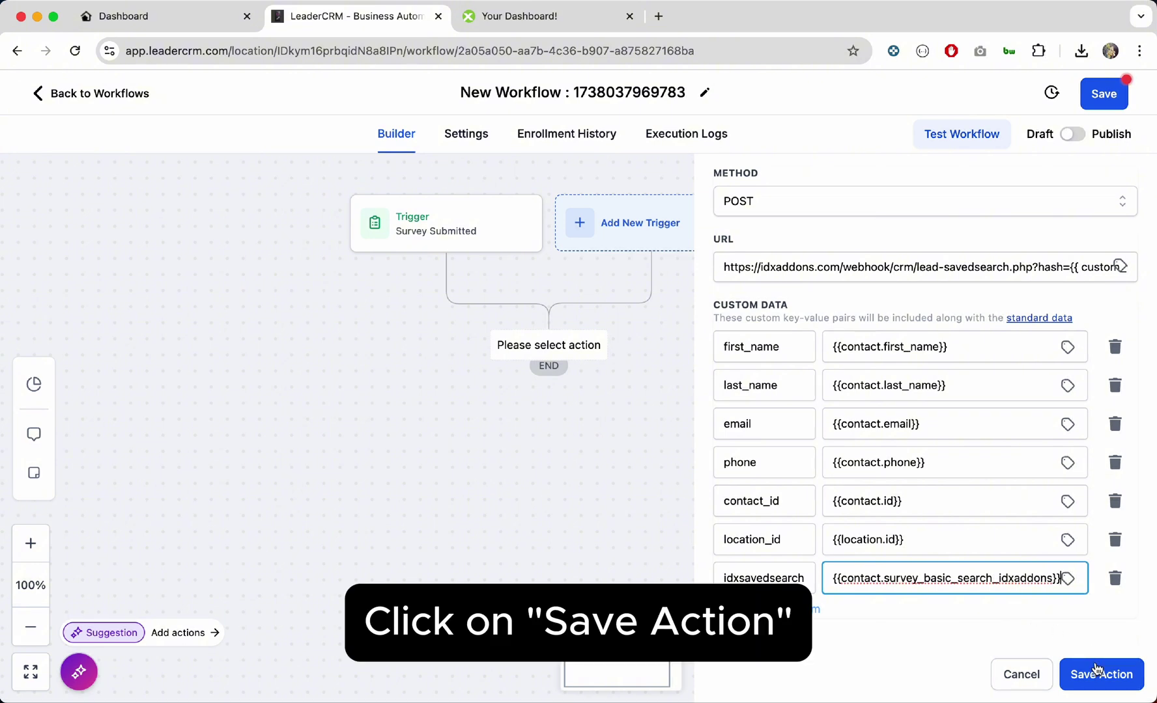
# Step: Save the webhook action and rename the workflow to 'Basic Search Survey'
pyautogui.click(1098, 673)
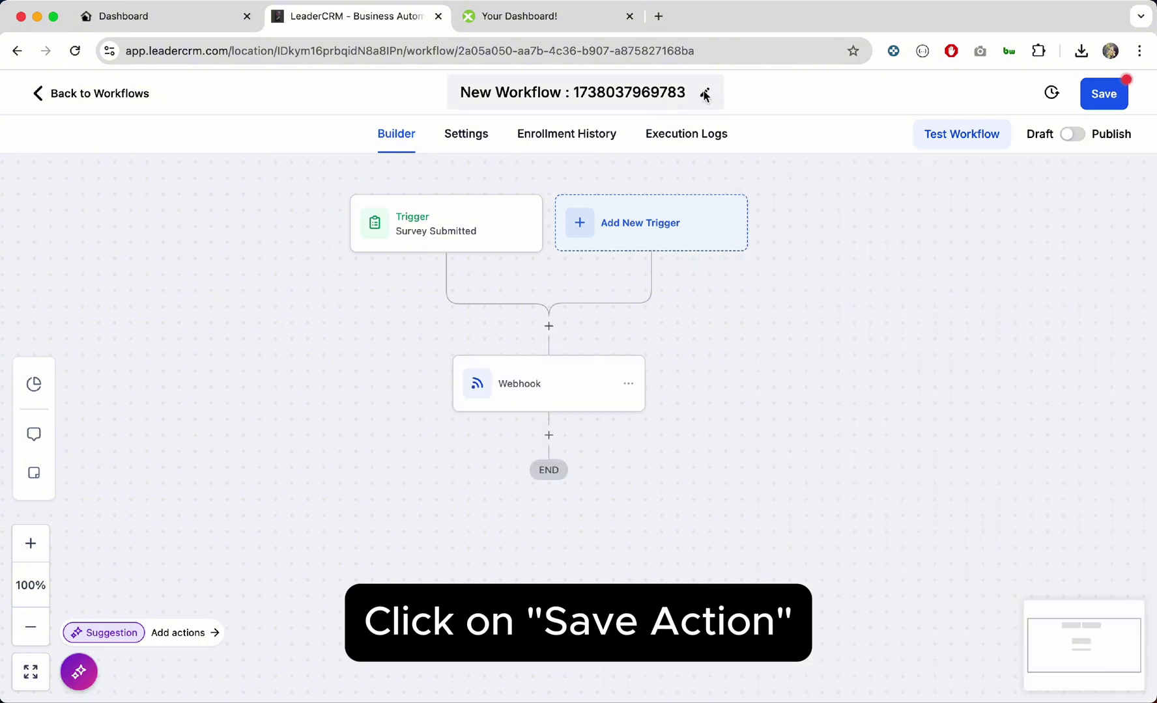
pyautogui.click(660, 92)
pyautogui.hotkey('ctrl', 'a')
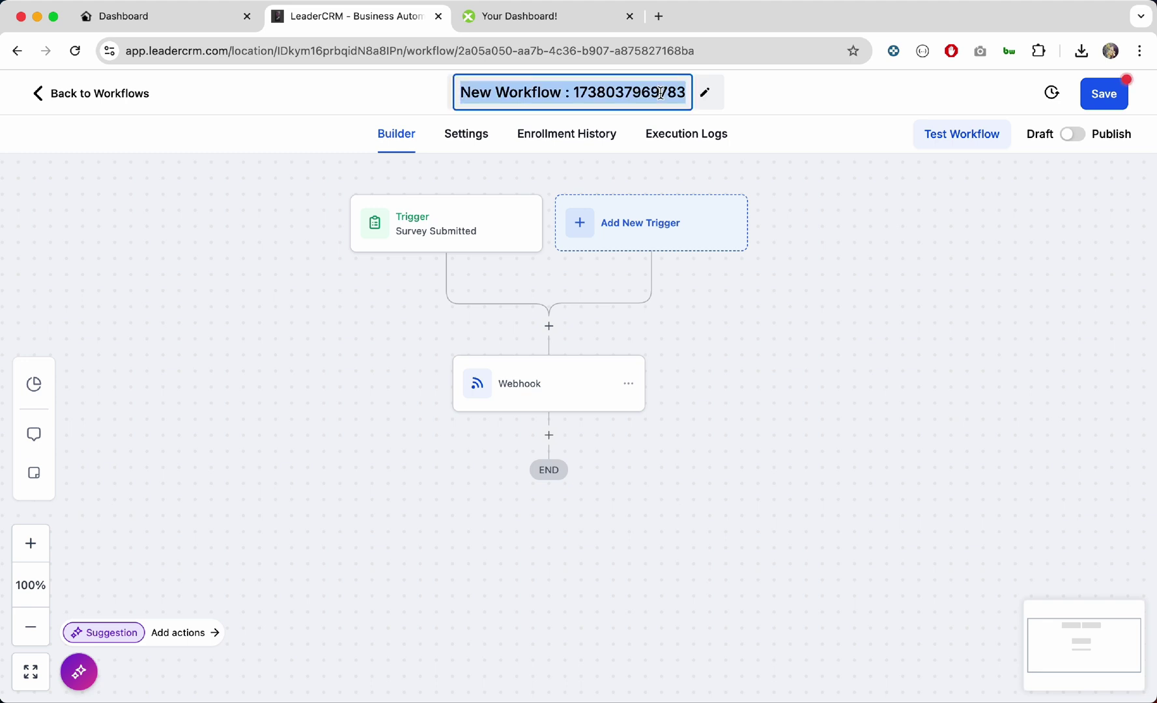
pyautogui.write('Basic')
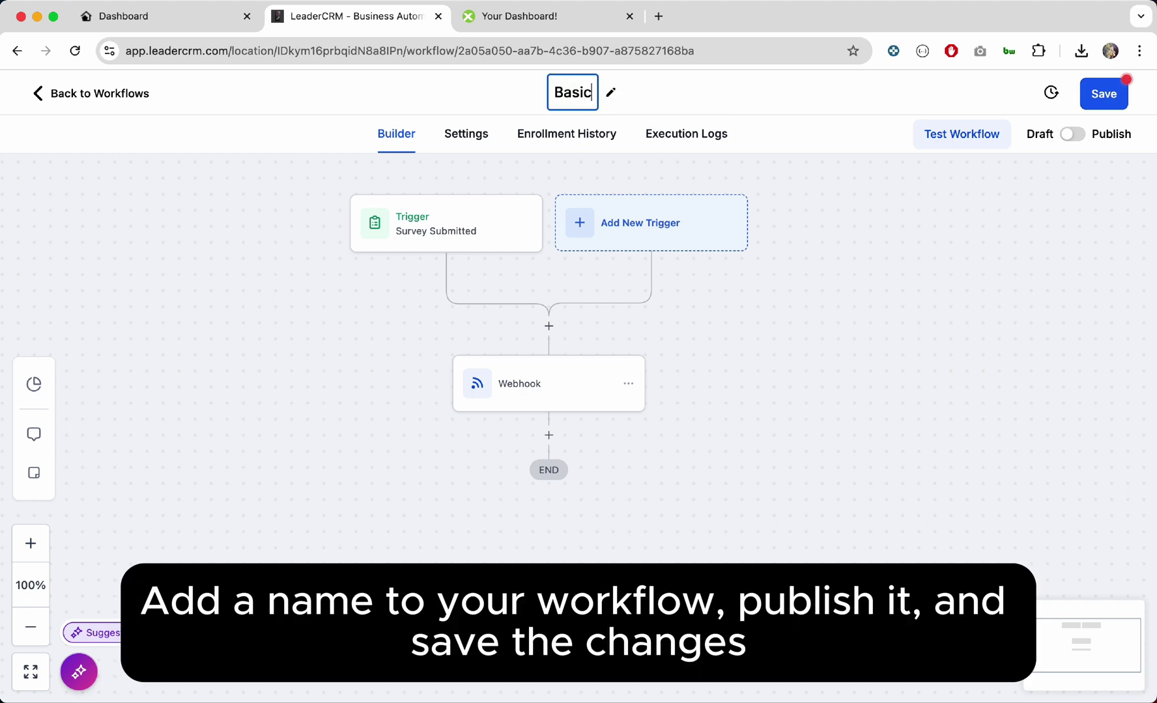
pyautogui.write(' Search Sure')
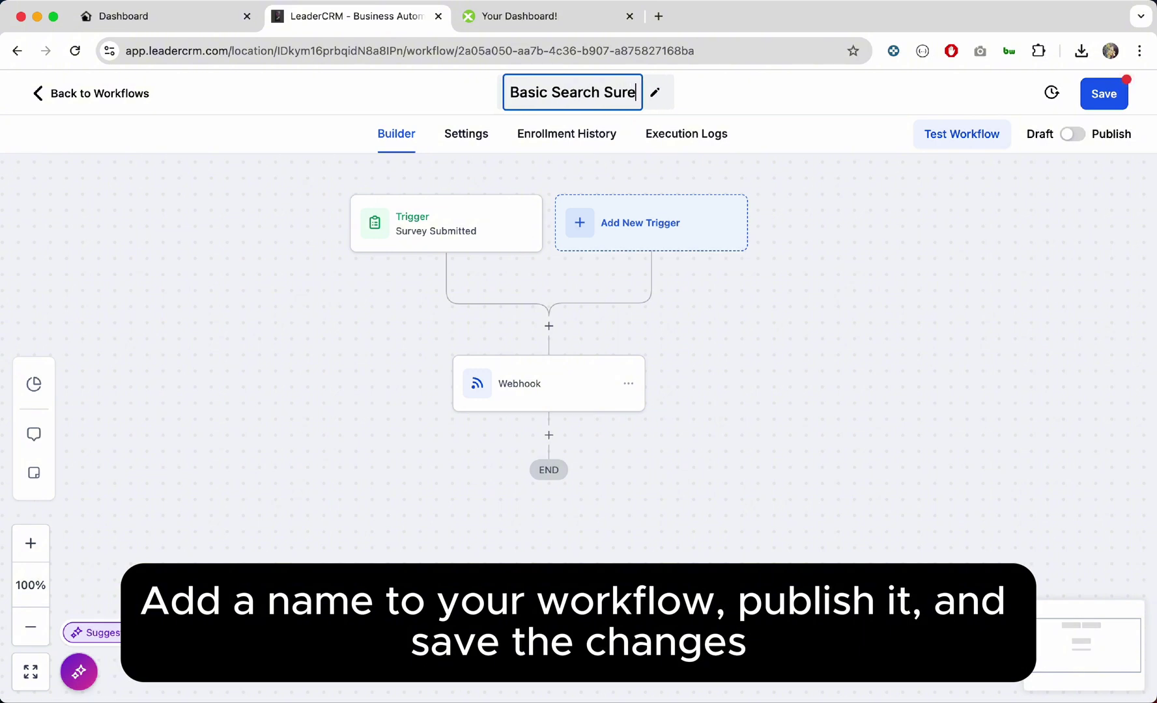
pyautogui.press('BackSpace')
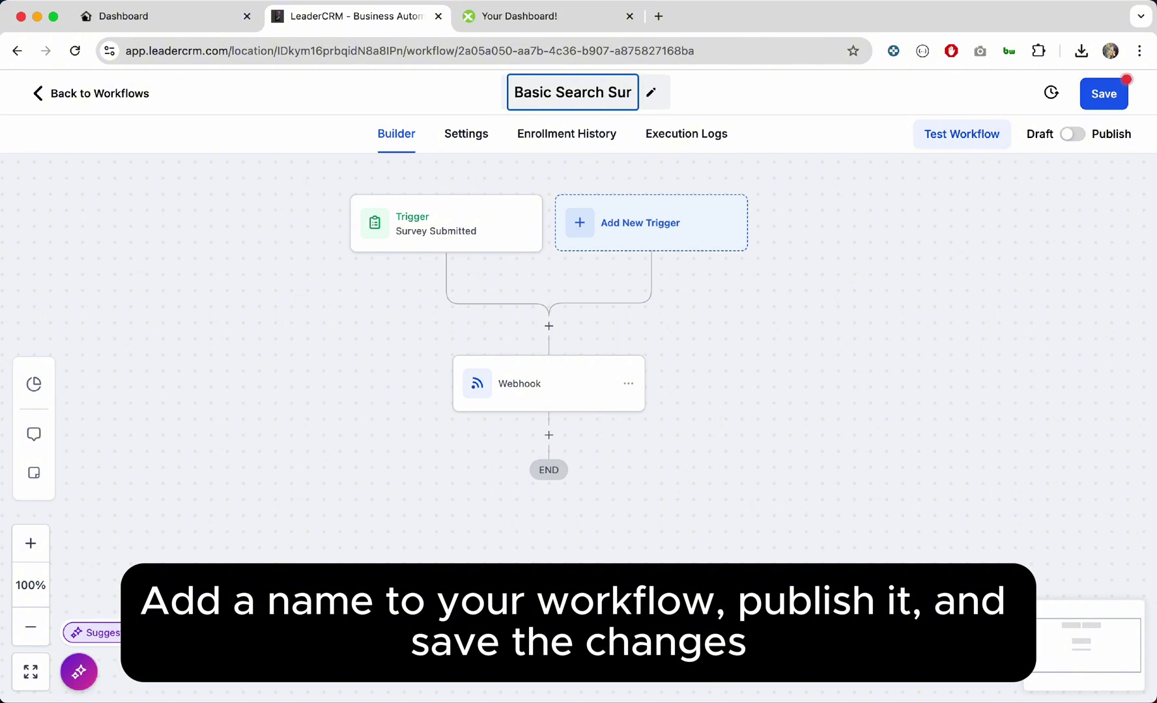
pyautogui.write('vey')
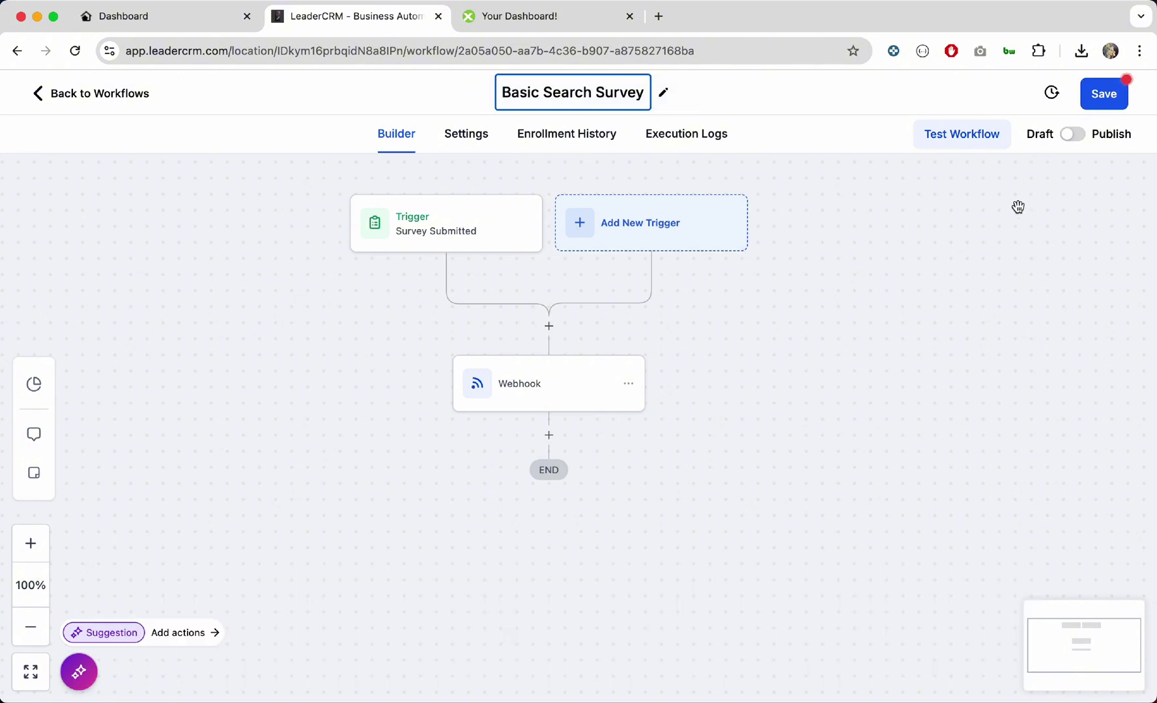
pyautogui.click(1017, 207)
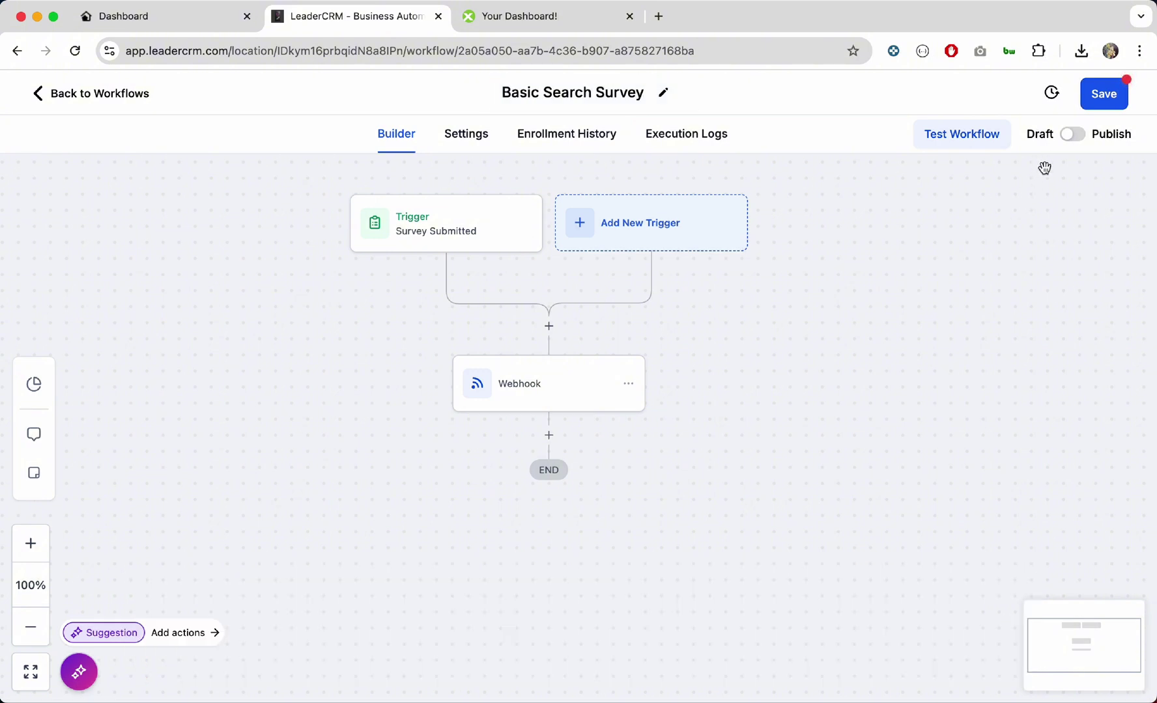
# Step: Publish and save the workflow, then return to the workflow list
pyautogui.click(1071, 135)
pyautogui.click(1110, 97)
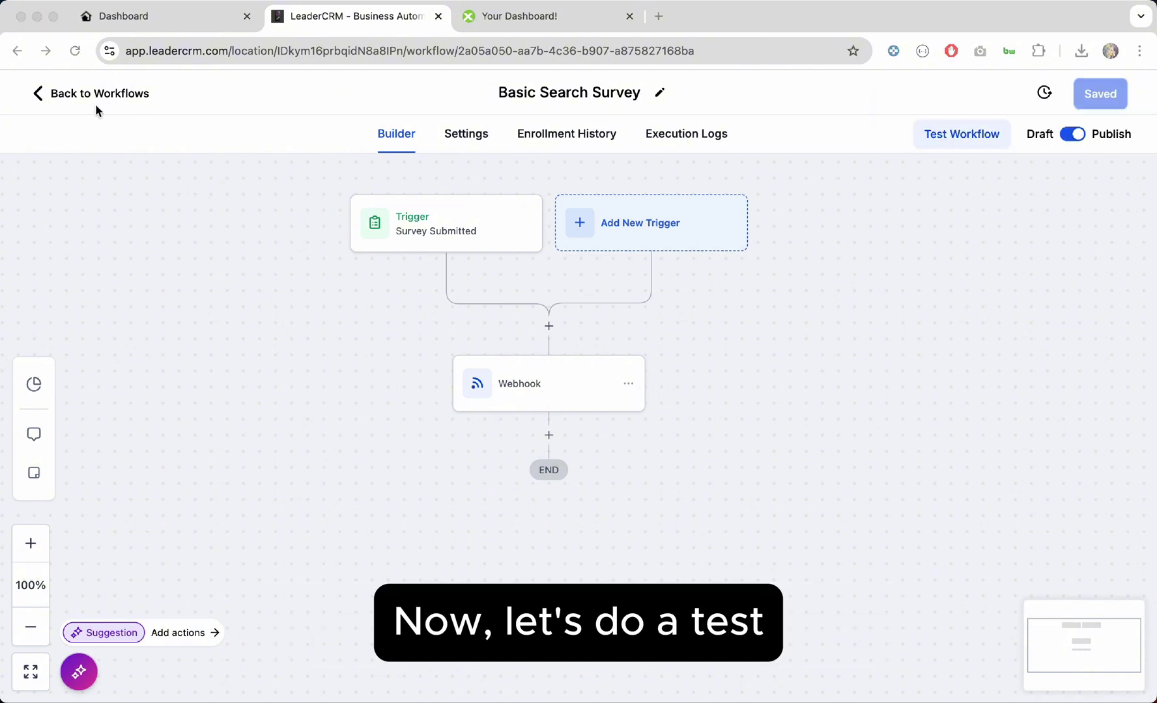
pyautogui.click(60, 86)
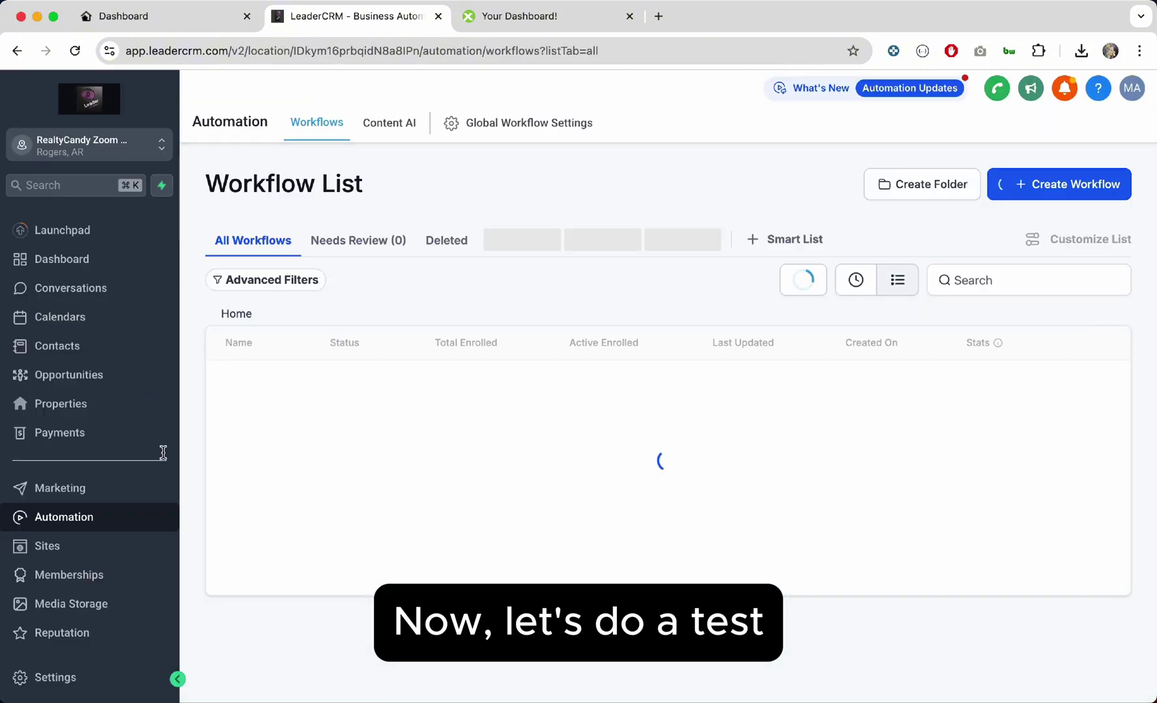
# Step: Preview the Basic Search Survey from the Sites survey list in a new tab
pyautogui.click(93, 550)
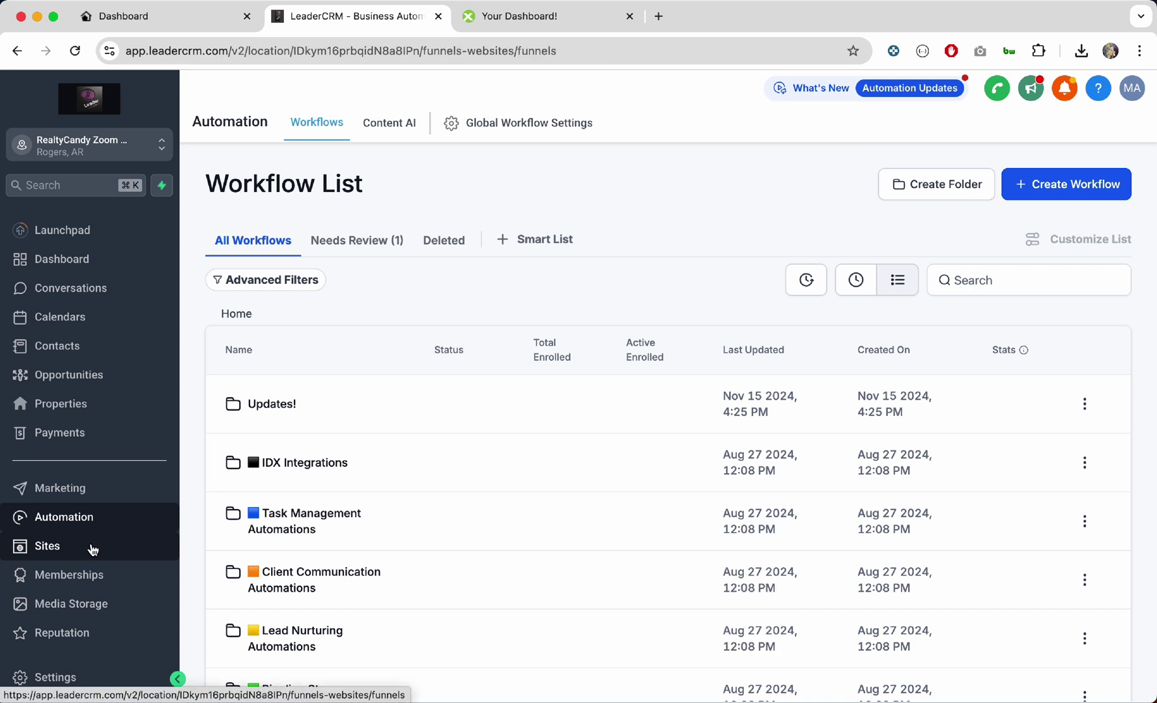
pyautogui.moveTo(860, 134)
pyautogui.click(840, 173)
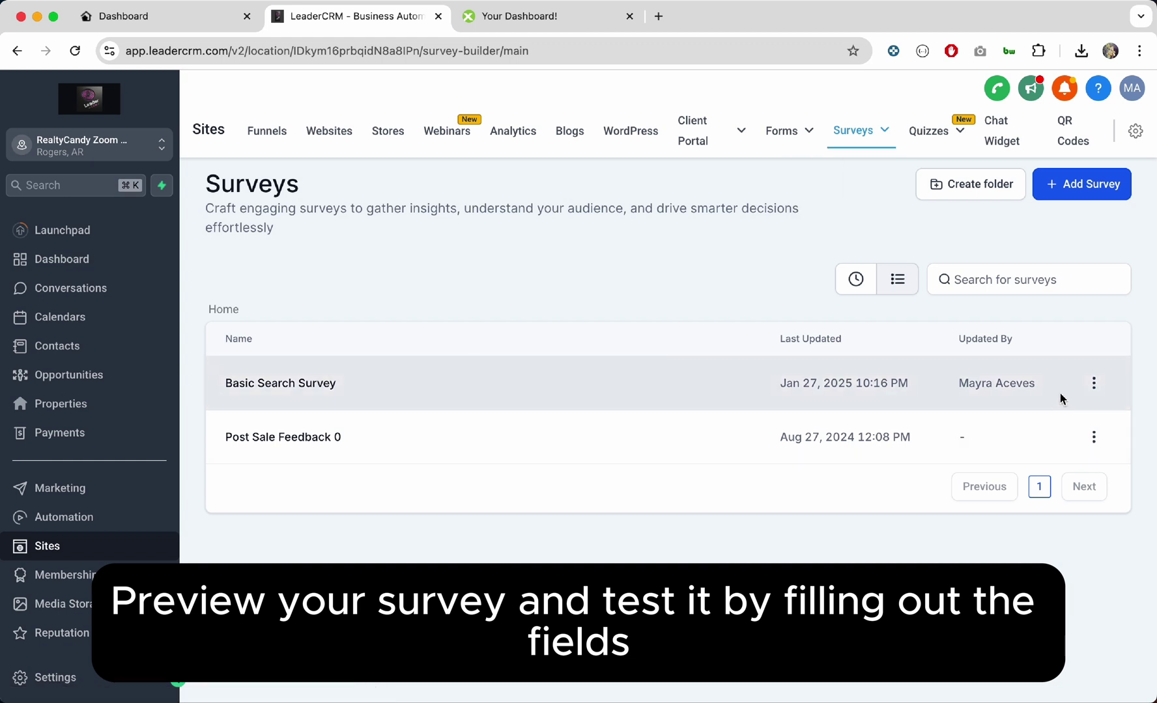
pyautogui.click(1095, 383)
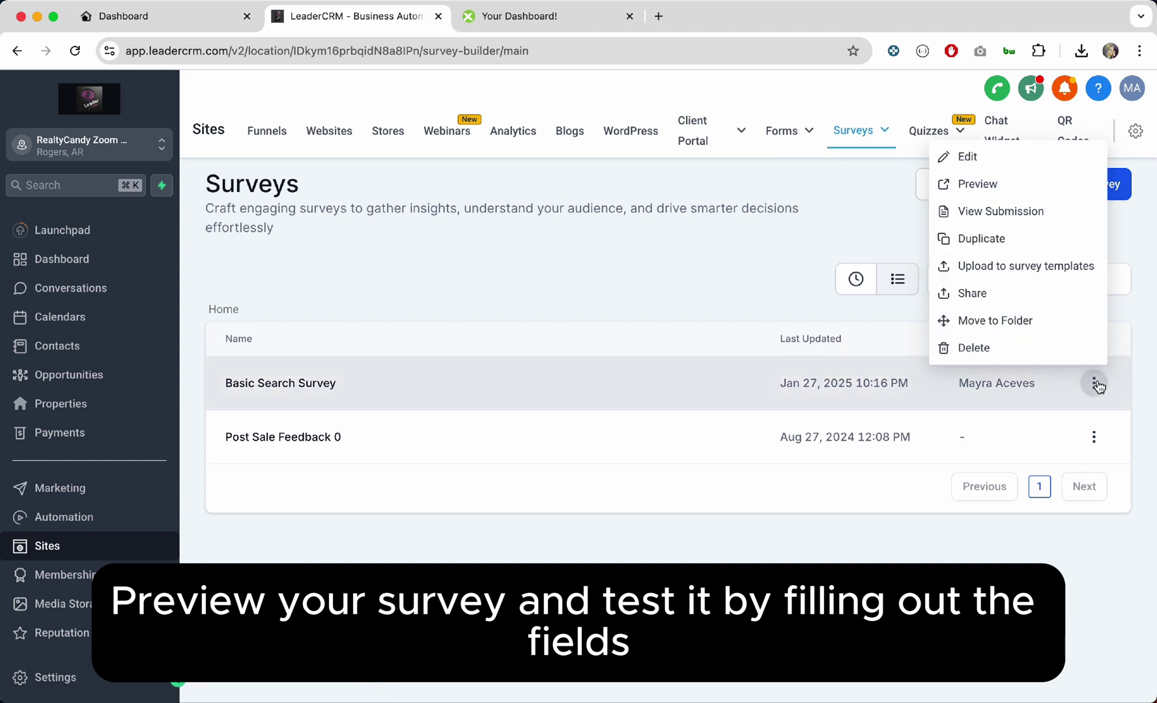
pyautogui.click(1014, 185)
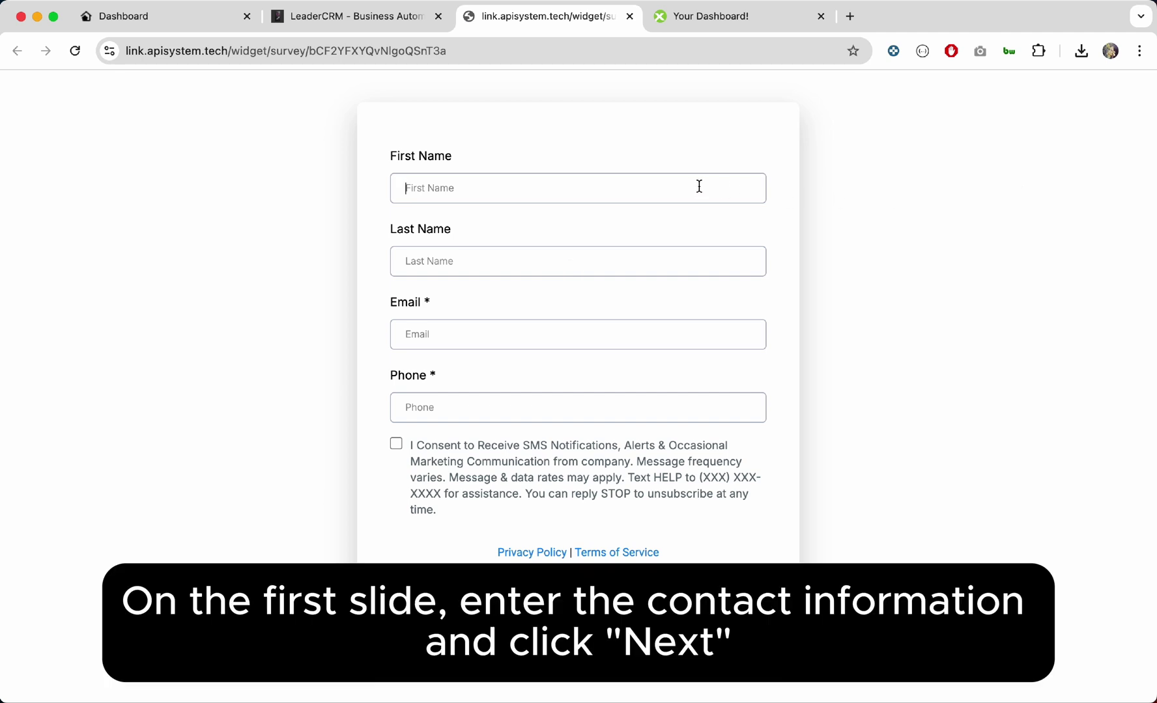
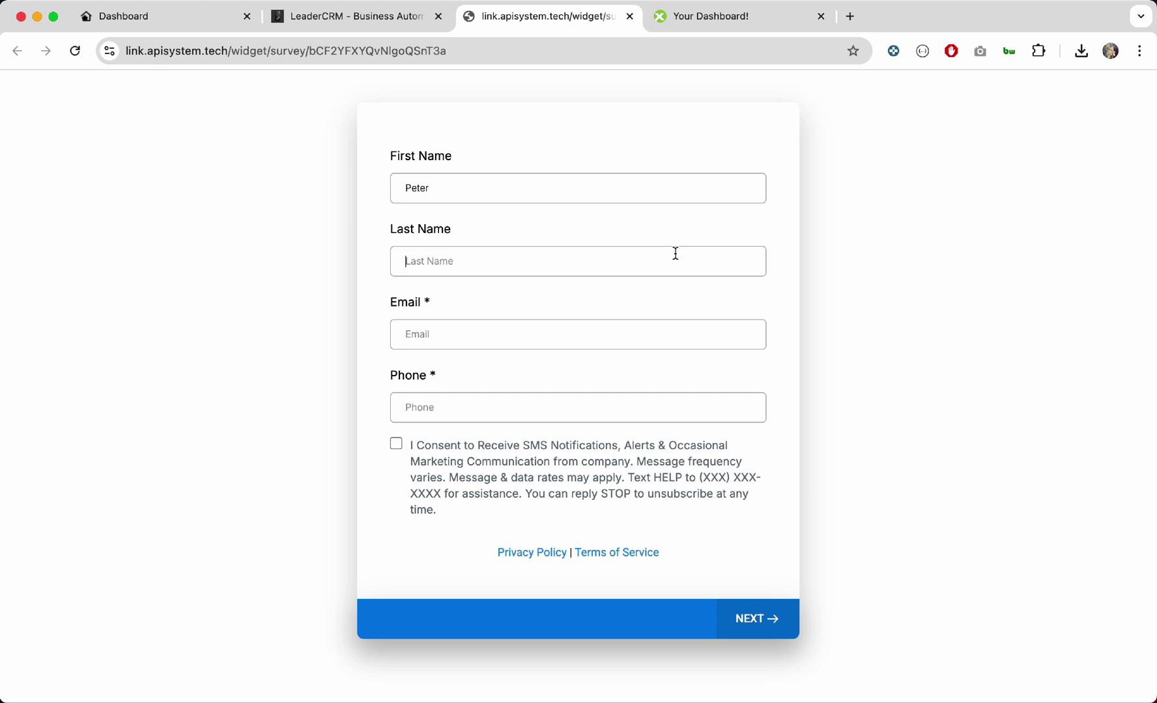
# Step: Enter the test contact's first name, last name, e-mail and phone, then go to the next slide
pyautogui.click(676, 253)
pyautogui.click(639, 327)
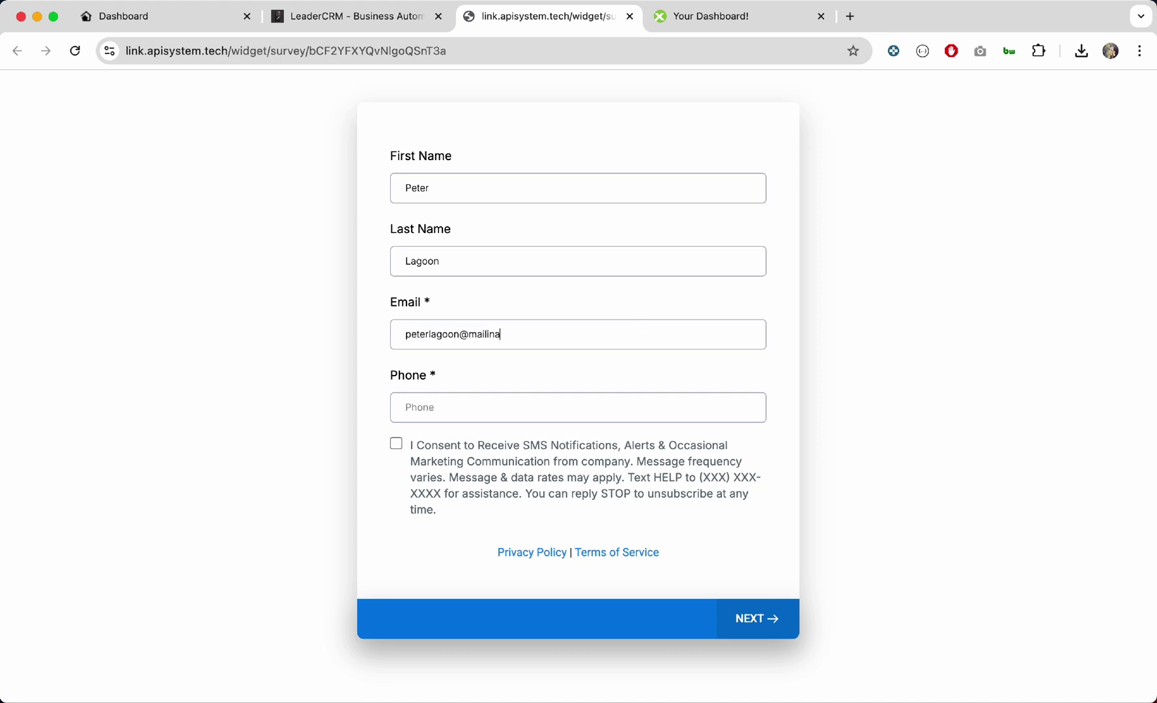
pyautogui.click(630, 406)
pyautogui.click(780, 630)
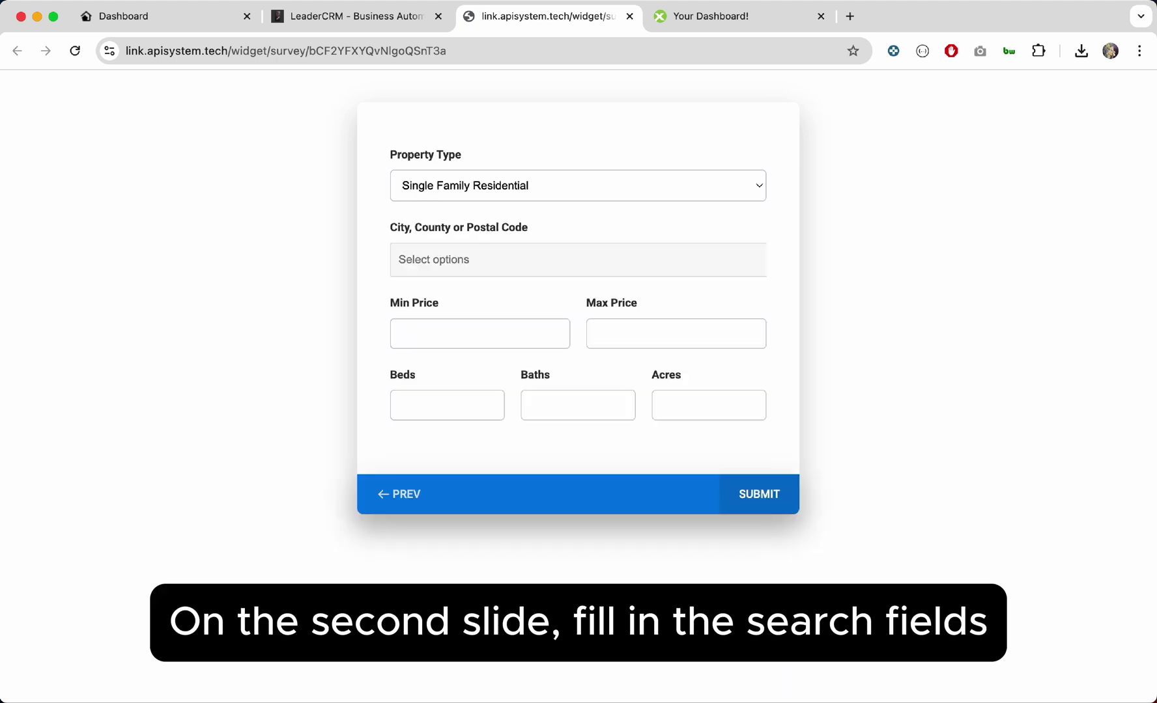
# Step: Keep Single Family Residential as property type and choose Miami and Miami Beach as cities
pyautogui.click(608, 181)
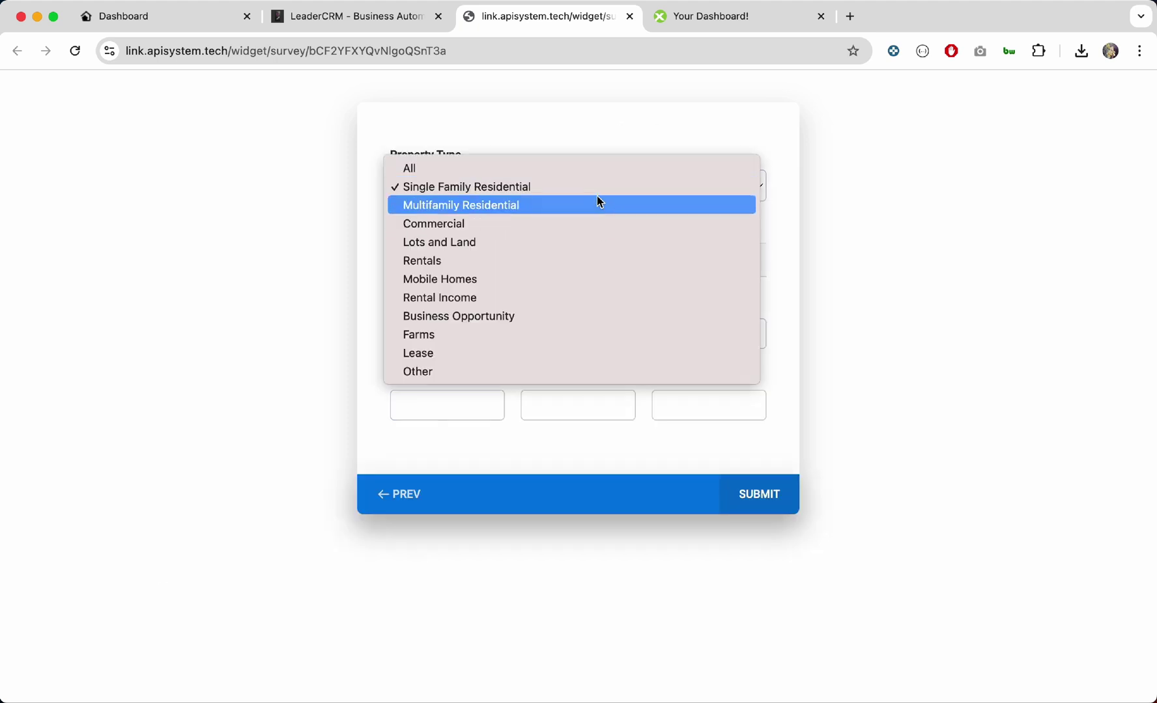
pyautogui.click(597, 188)
pyautogui.click(512, 253)
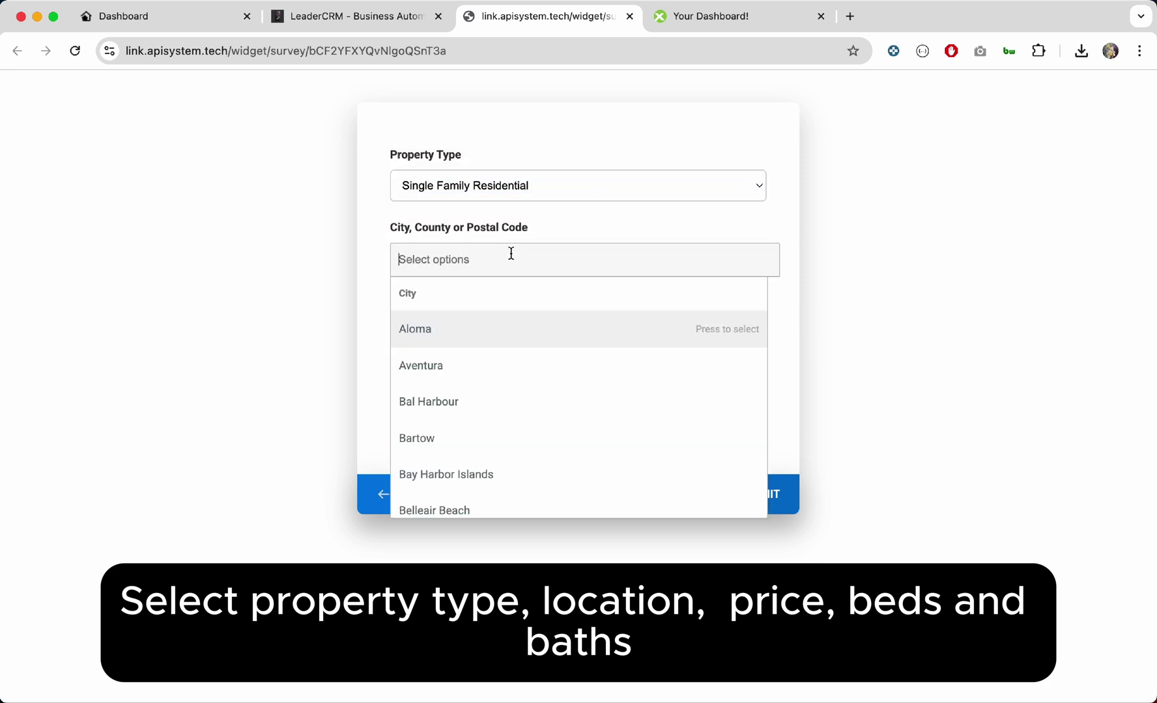
pyautogui.write('mi')
pyautogui.press('Return')
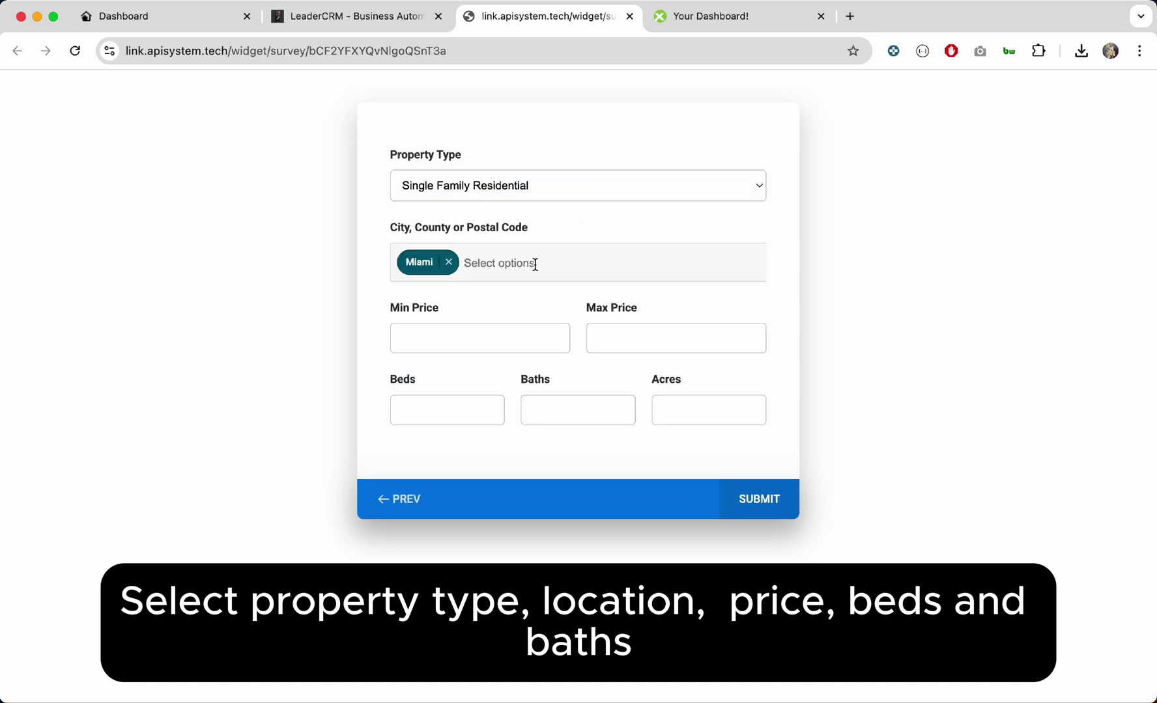
pyautogui.click(535, 264)
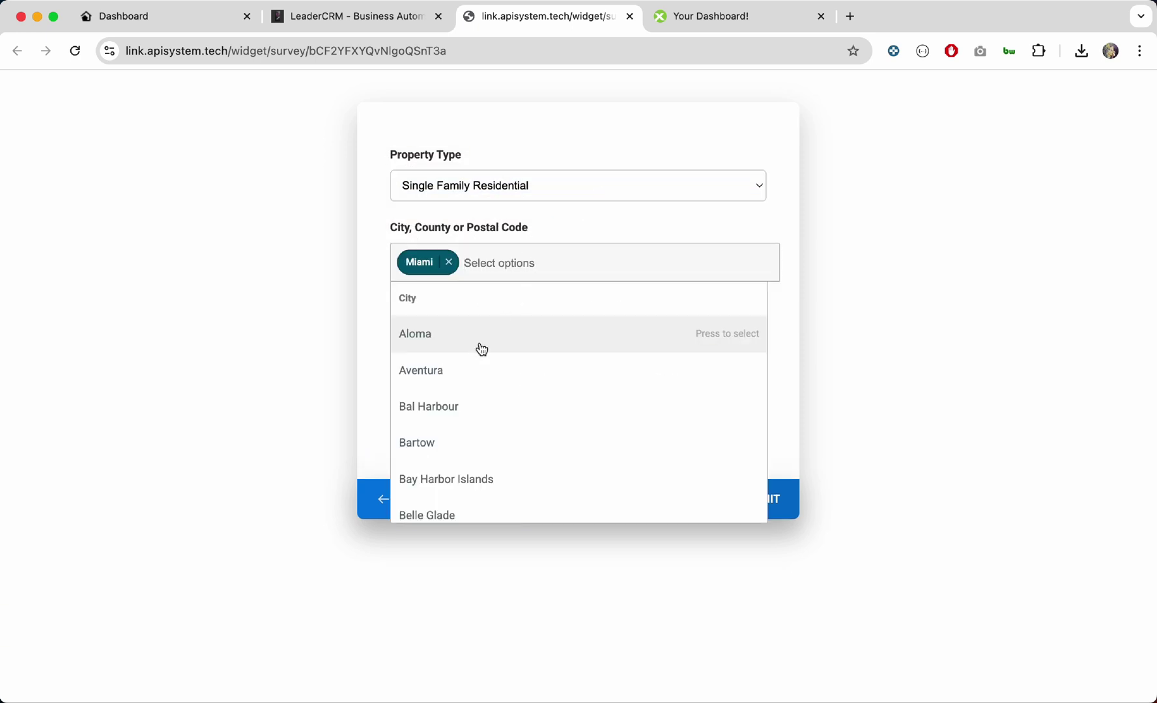
pyautogui.write('mia')
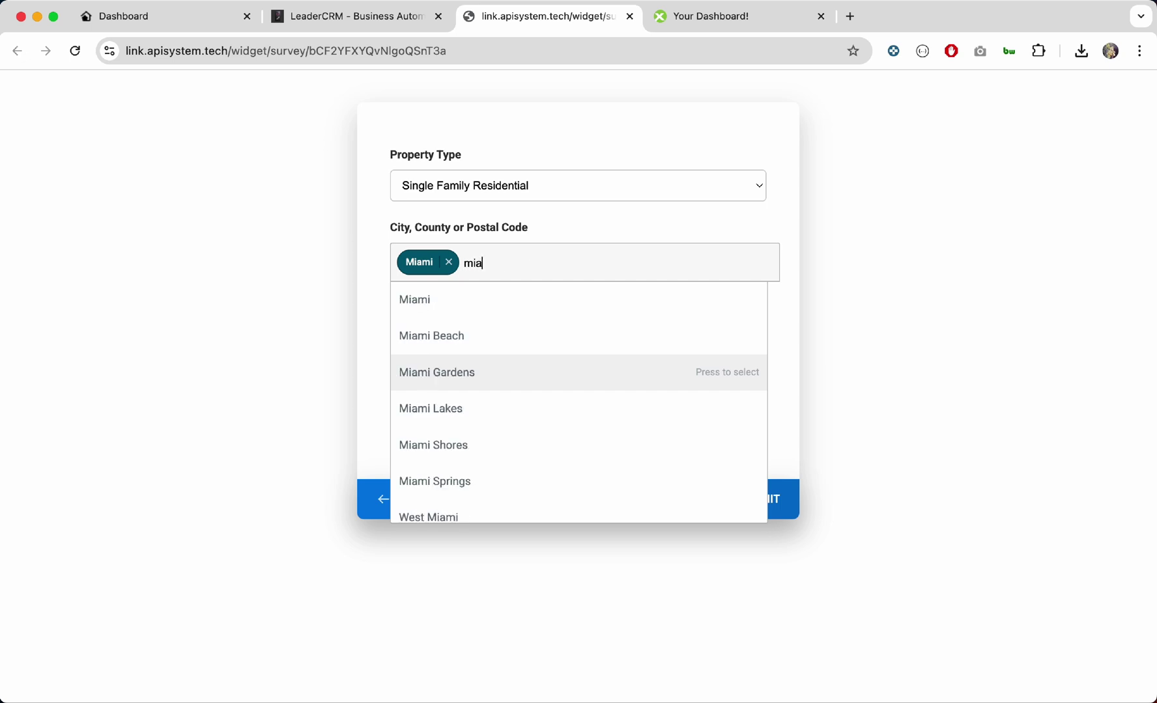
pyautogui.click(462, 350)
# Step: Enter min price 500000, max price 700000 and 3 beds, then submit the survey
pyautogui.click(465, 331)
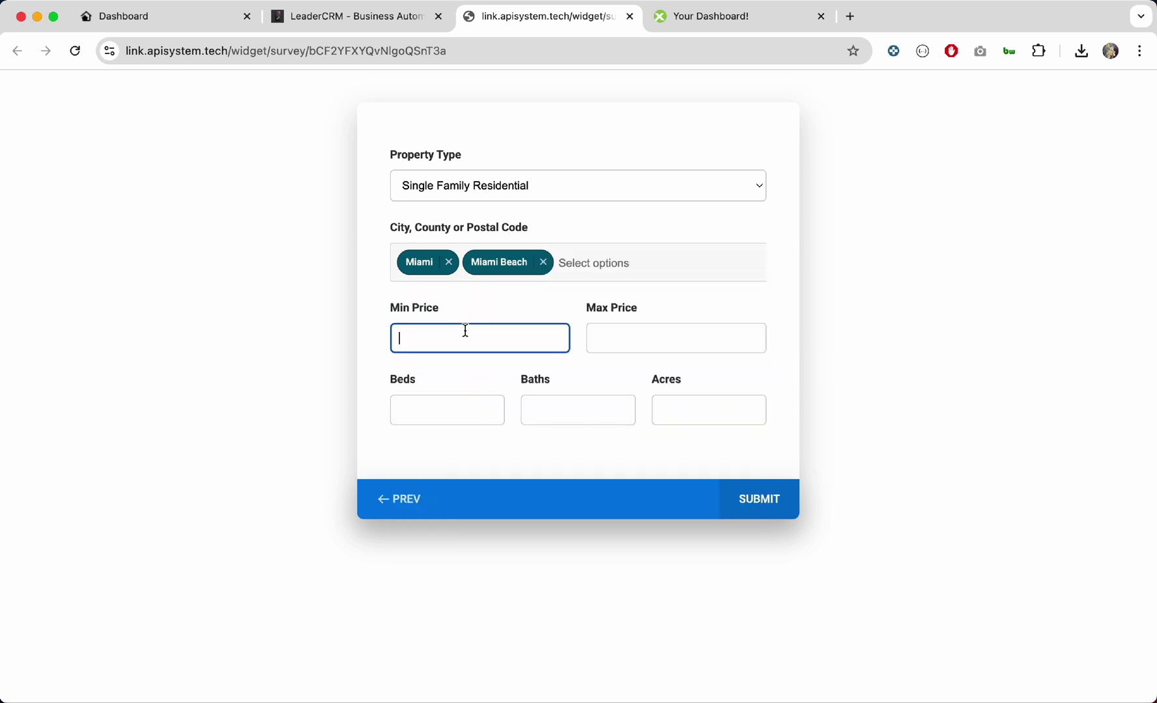
pyautogui.write('500000')
pyautogui.click(611, 332)
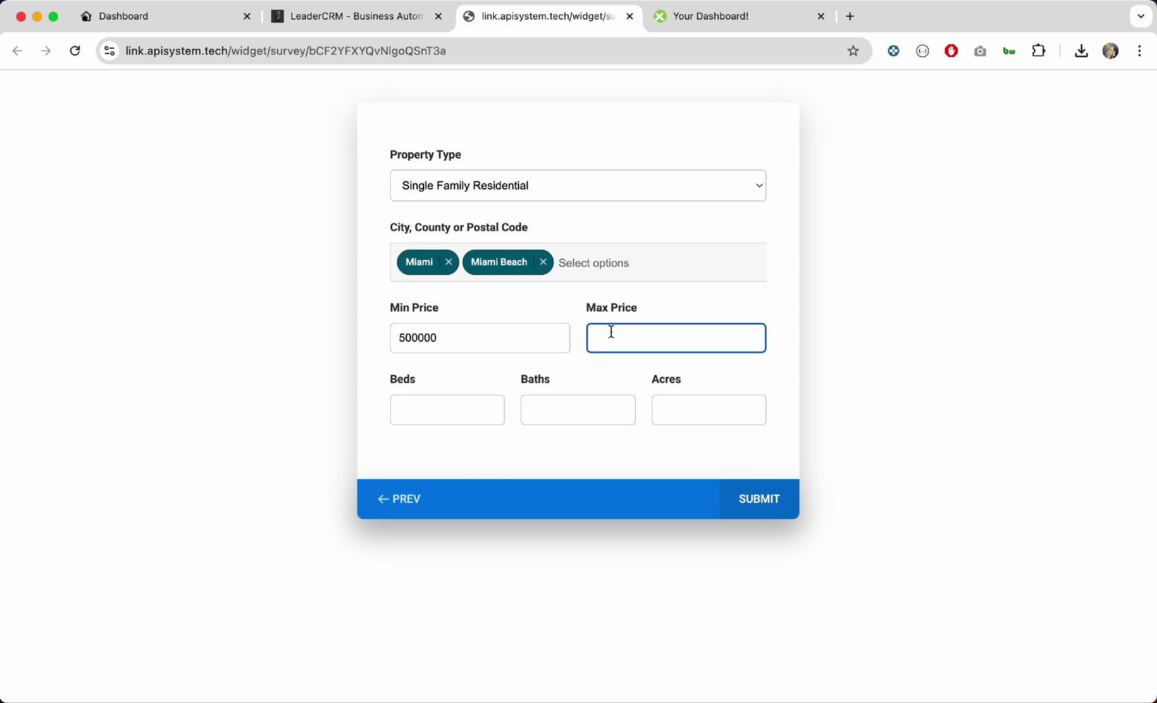
pyautogui.write('700000')
pyautogui.click(455, 403)
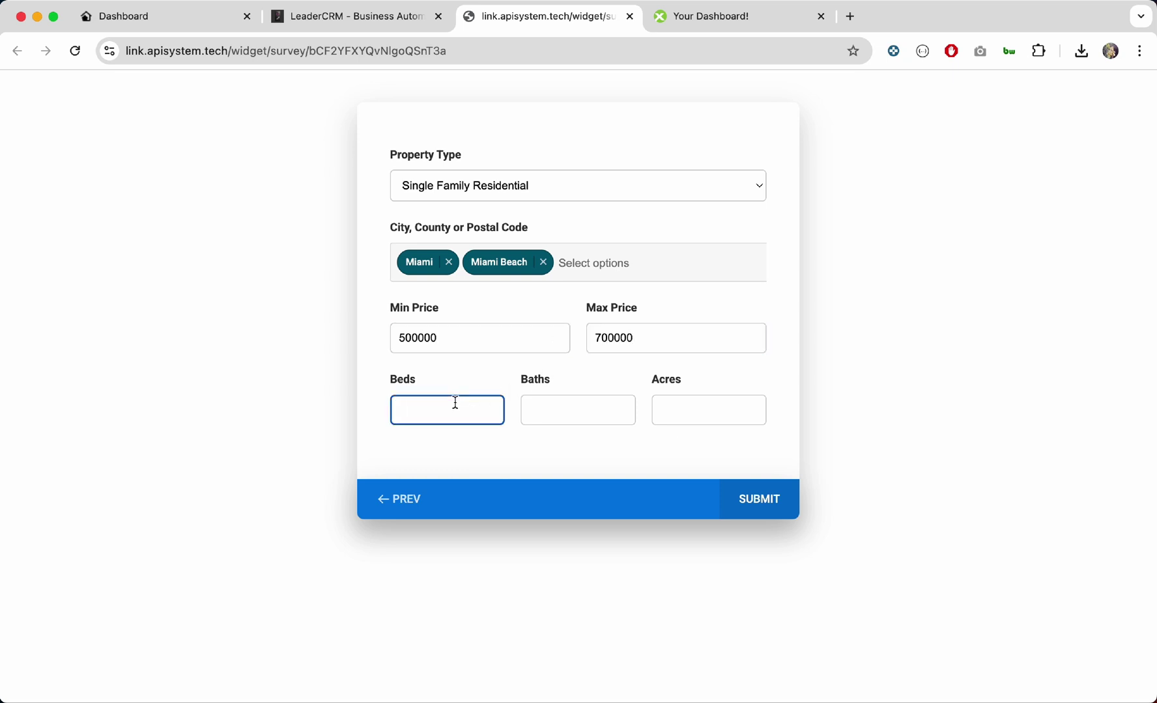
pyautogui.write('3')
pyautogui.click(769, 500)
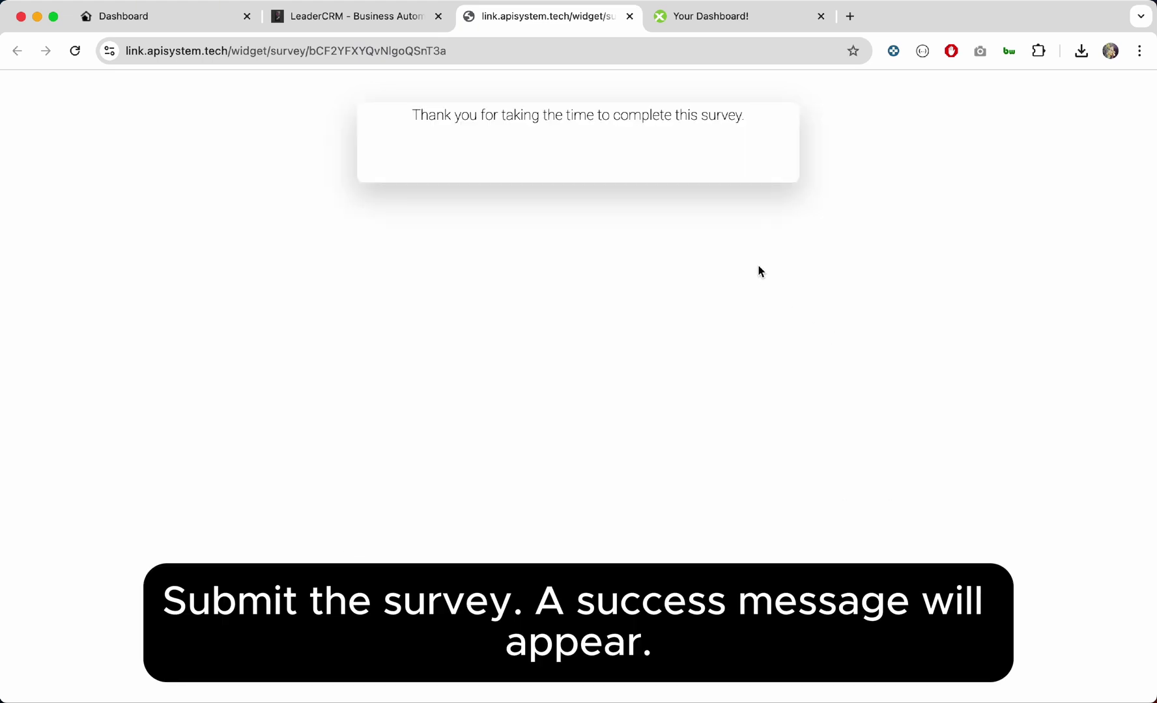
# Step: Open the newest survey contact, review its expanded IDX Last Saved Search fields, then switch to IDX Broker
pyautogui.click(391, 26)
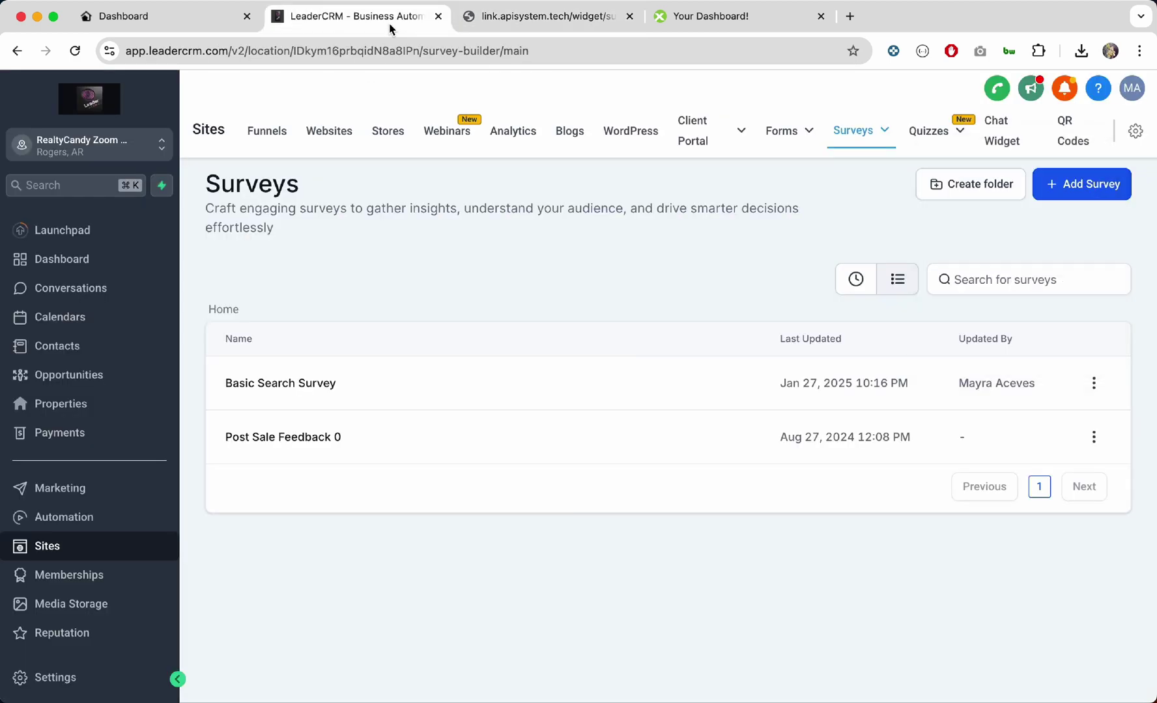
pyautogui.click(72, 348)
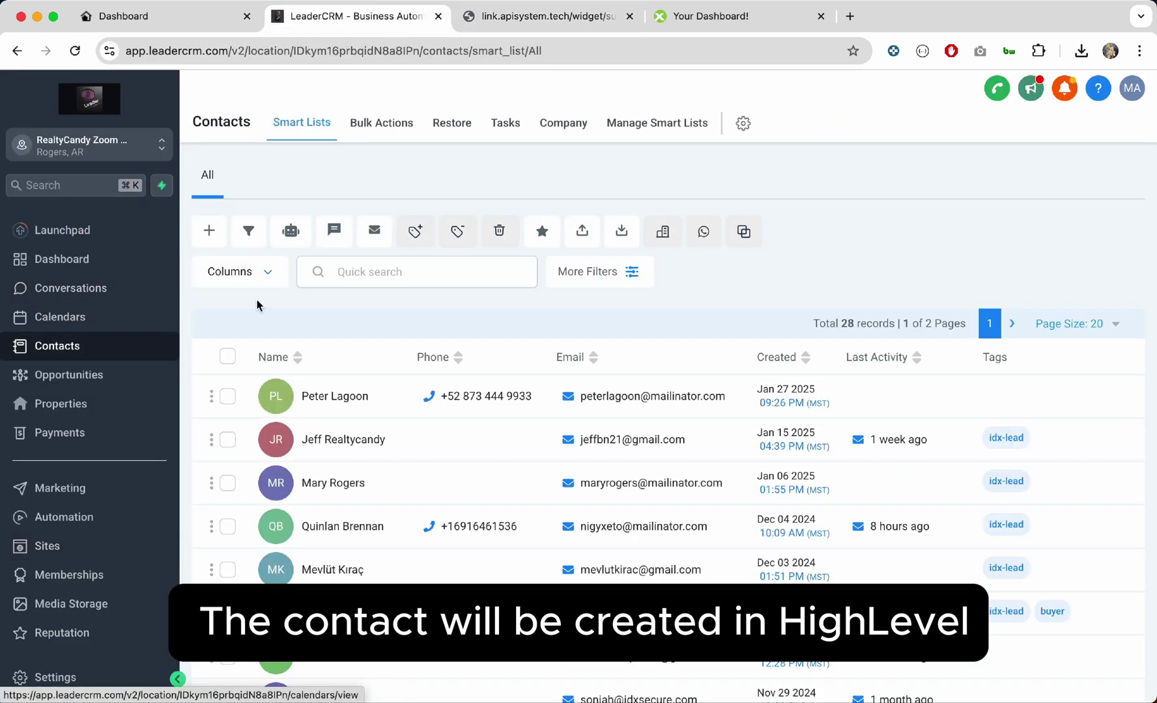
pyautogui.click(338, 399)
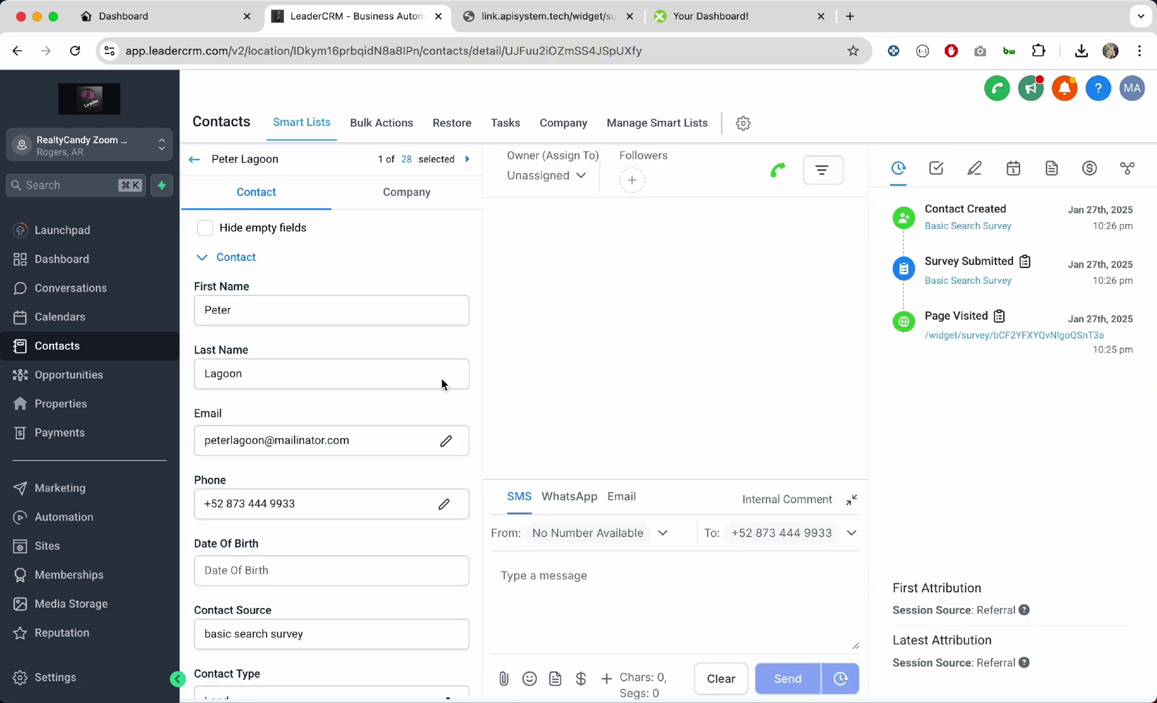
pyautogui.scroll(-10, 376, 531)
pyautogui.scroll(-5, 376, 533)
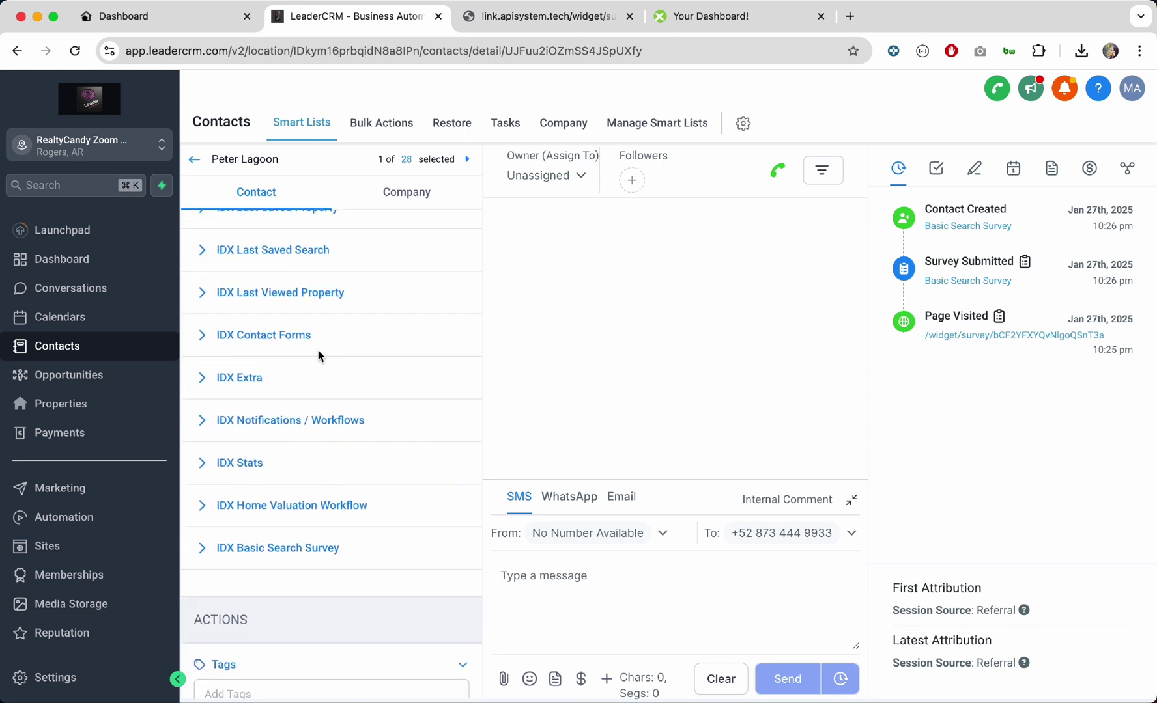
pyautogui.scroll(1, 319, 355)
pyautogui.click(307, 300)
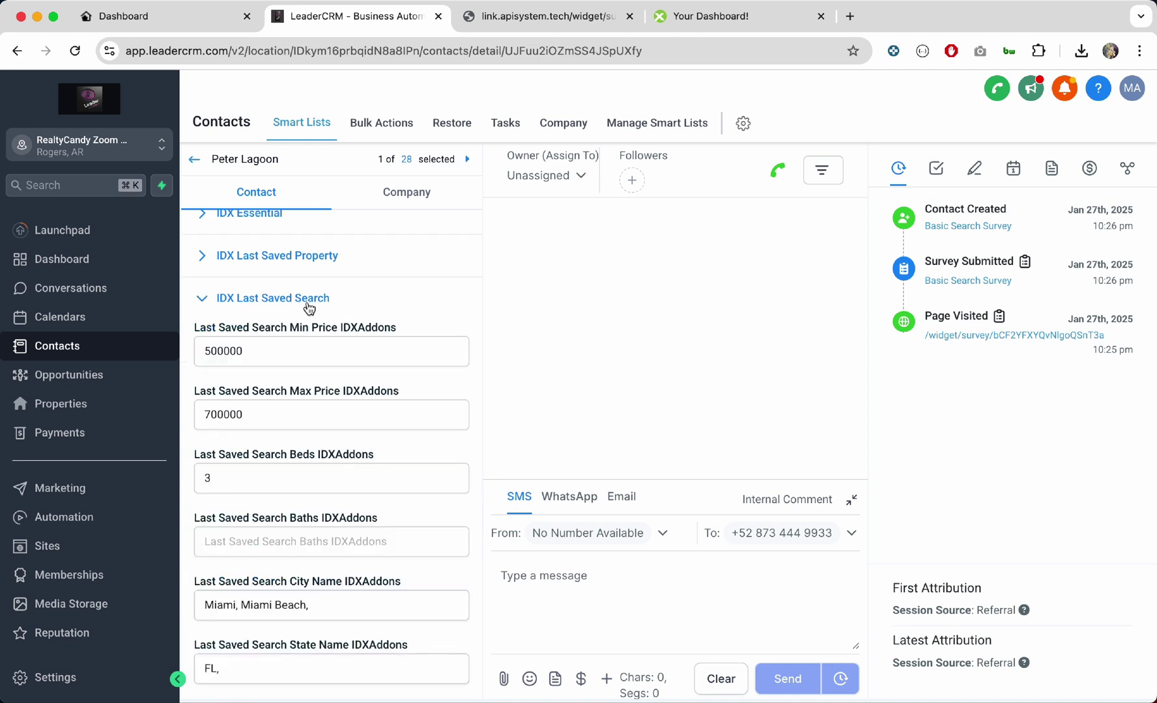
pyautogui.scroll(-5, 254, 352)
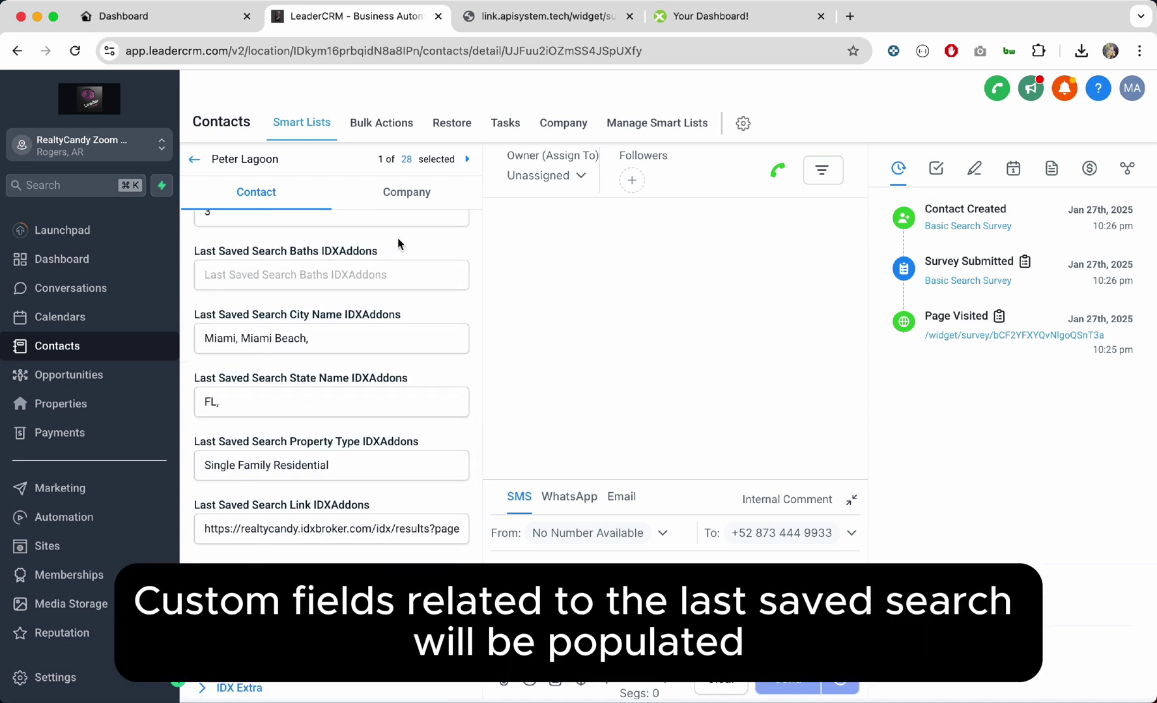
pyautogui.click(683, 17)
# Step: Sort IDX Broker leads by signup and view the new lead's saved-search results, then return to LeaderCRM
pyautogui.click(95, 291)
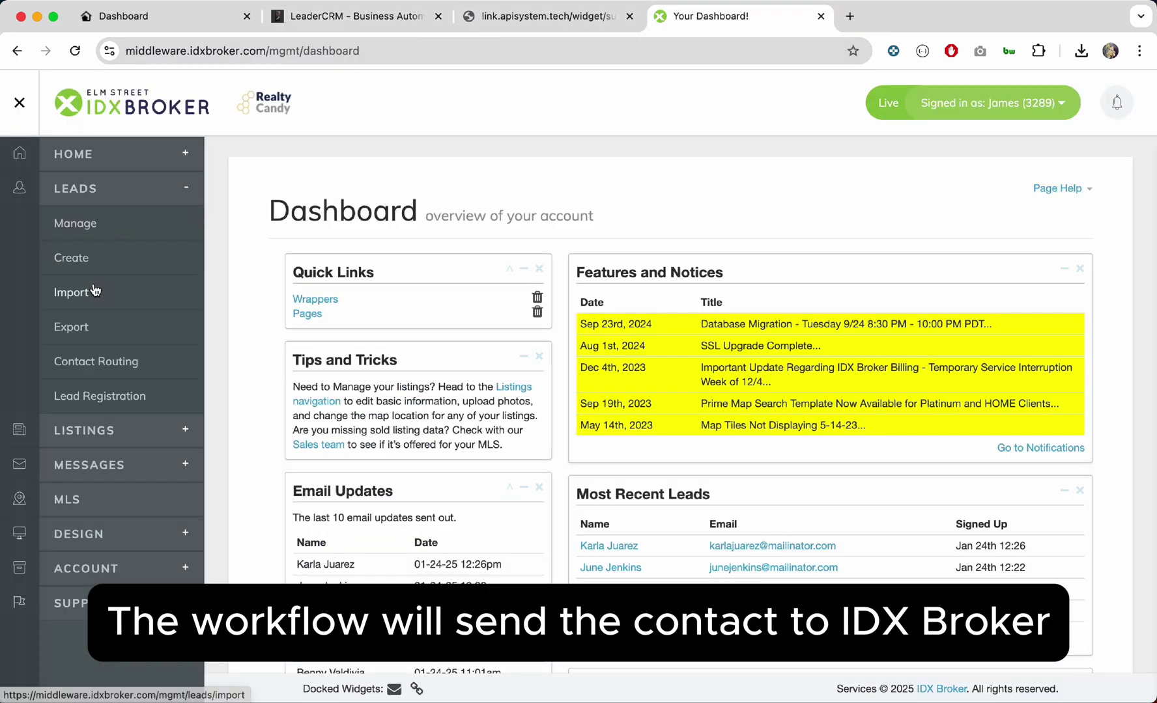
pyautogui.click(102, 224)
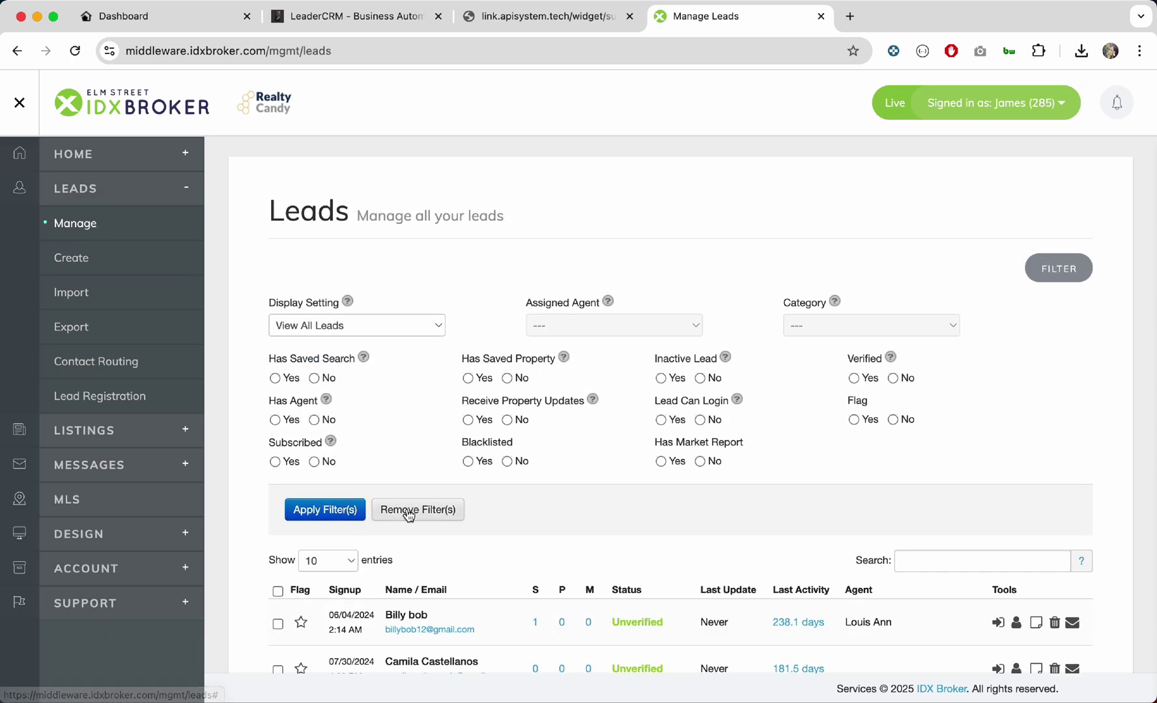
pyautogui.click(349, 589)
pyautogui.scroll(-2, 352, 586)
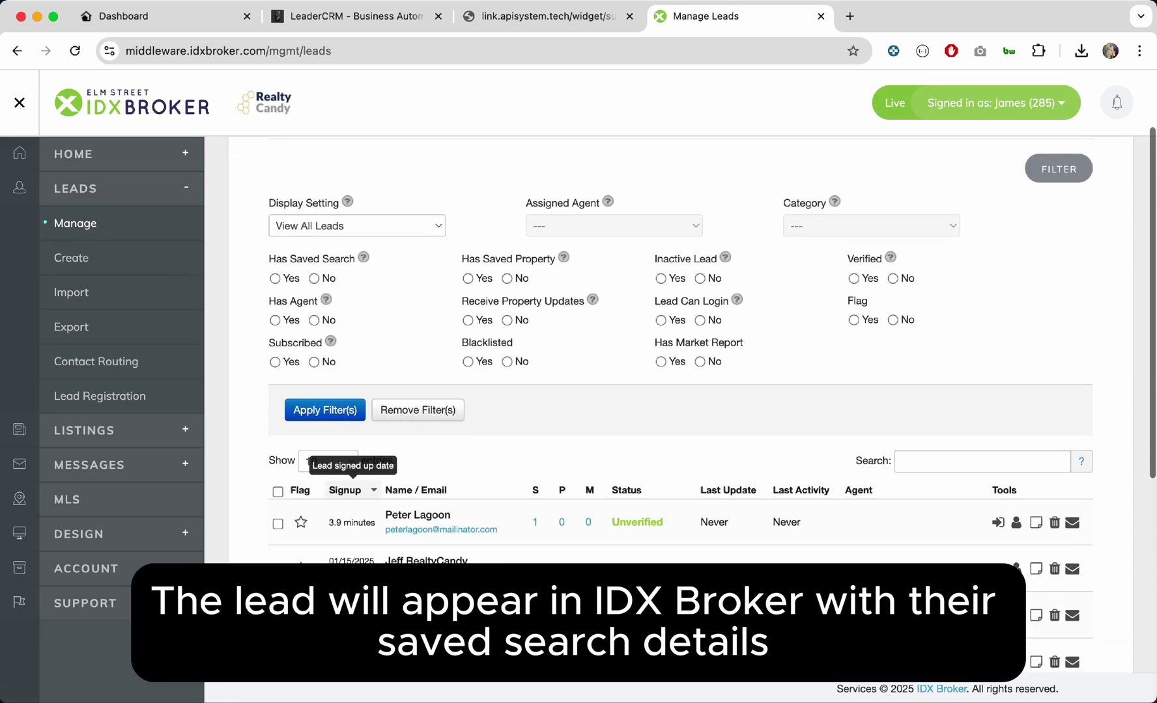
pyautogui.click(538, 519)
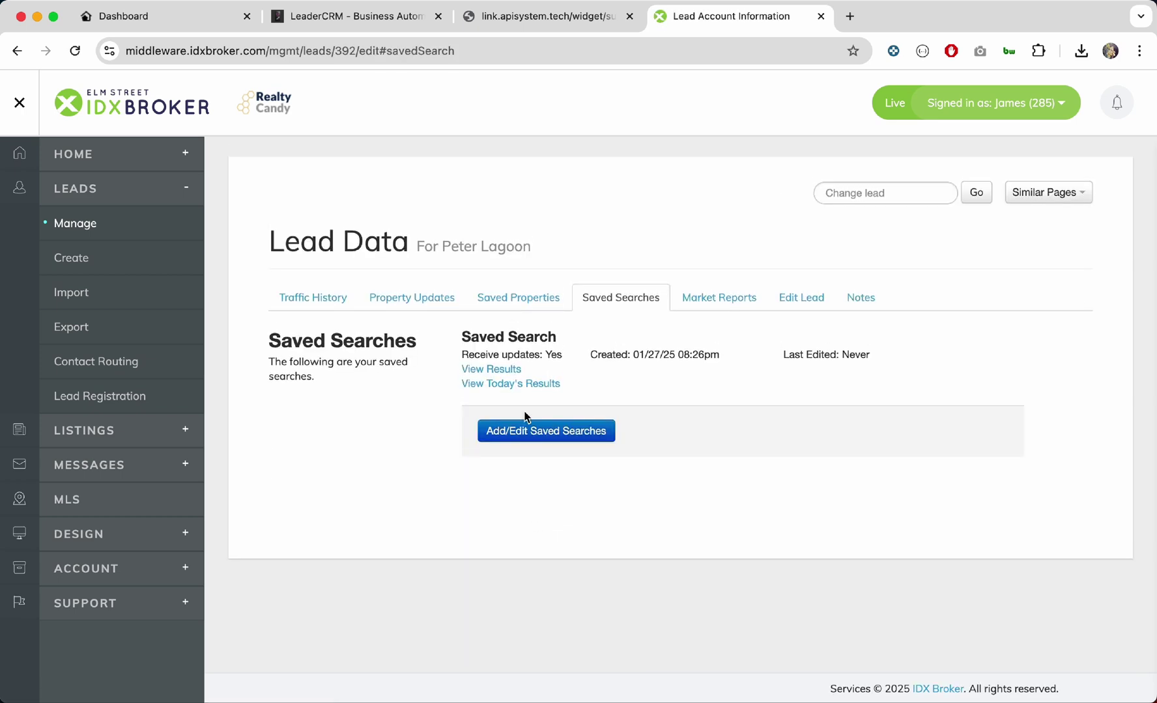
pyautogui.click(506, 376)
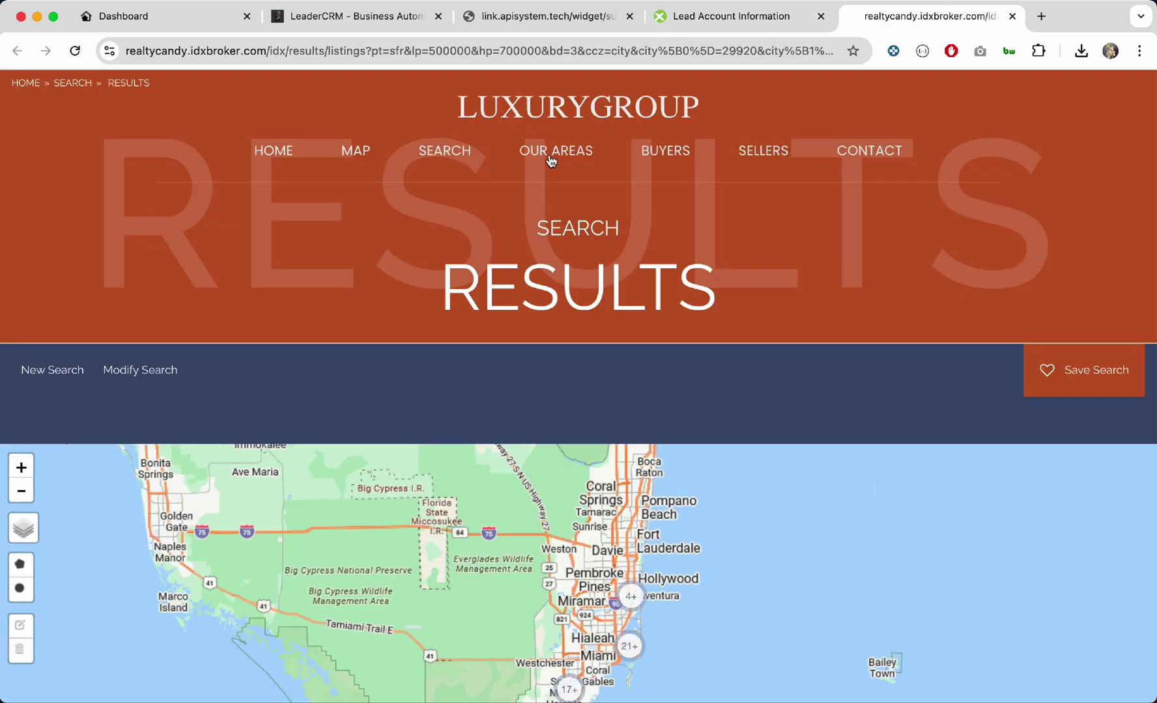
pyautogui.scroll(-10, 544, 226)
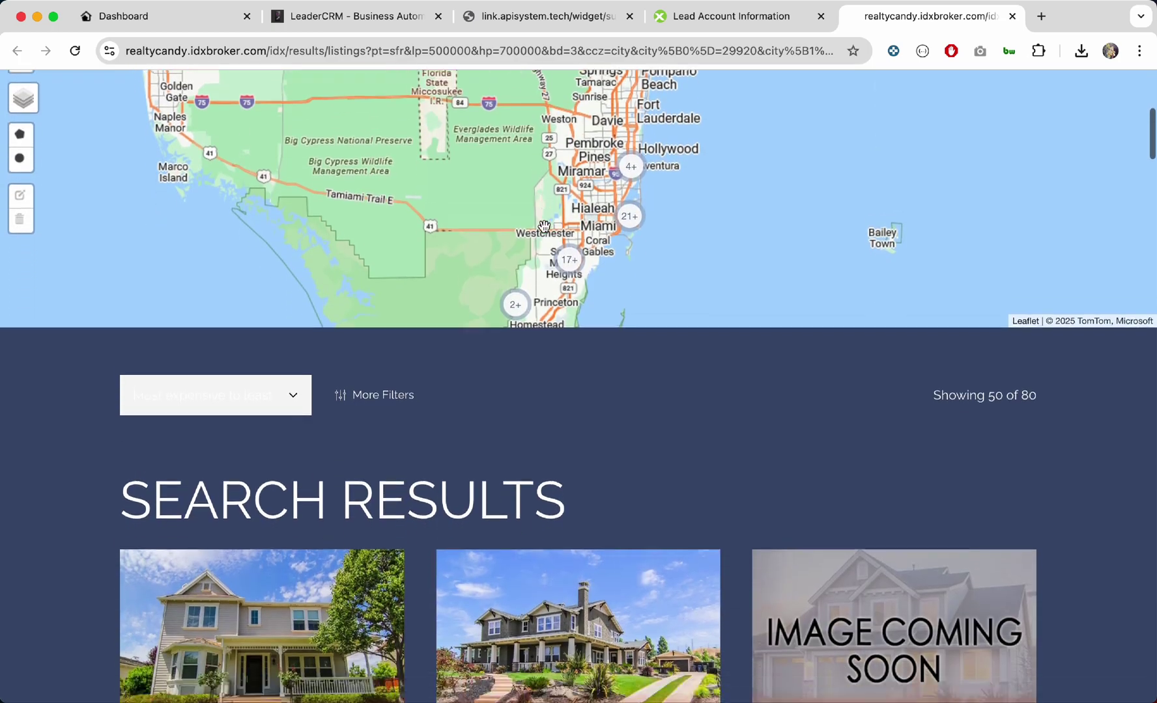
pyautogui.scroll(-6, 459, 389)
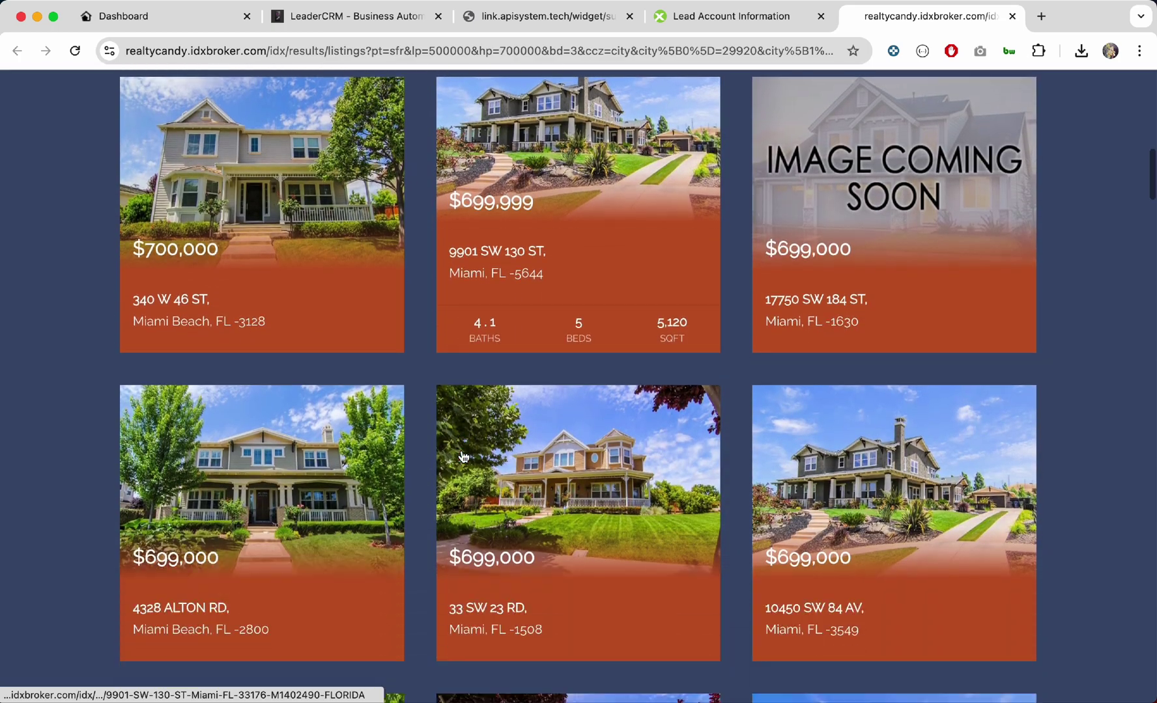
pyautogui.scroll(15, 354, 70)
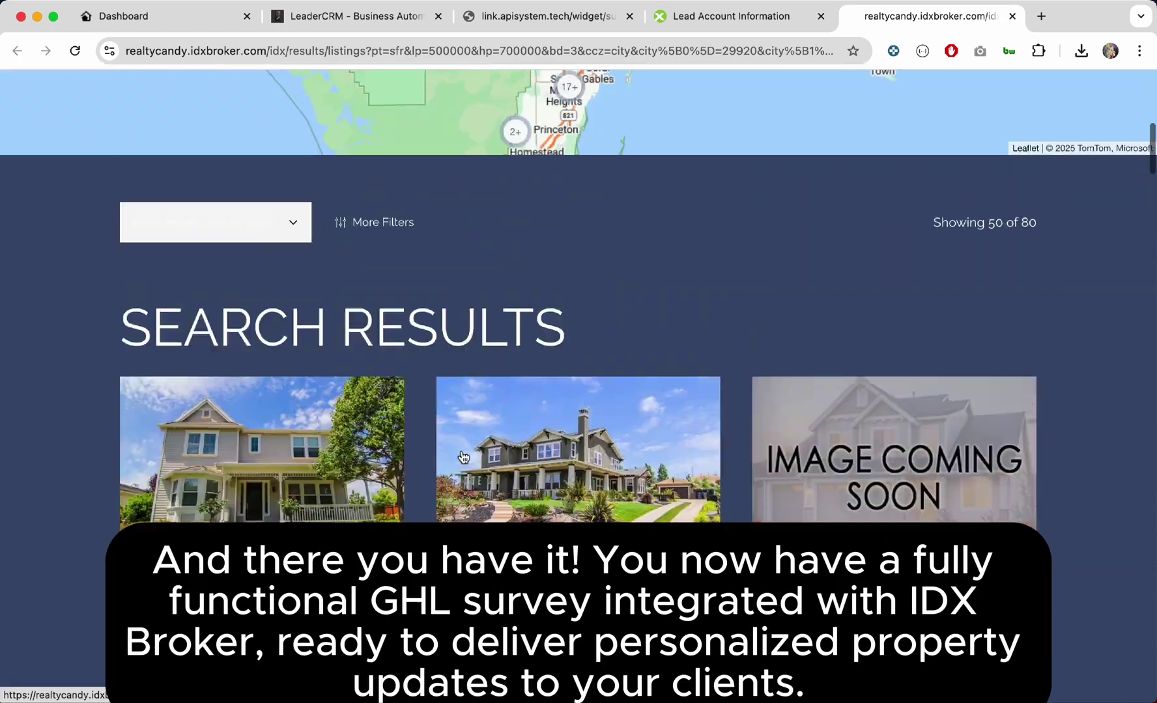
pyautogui.click(338, 25)
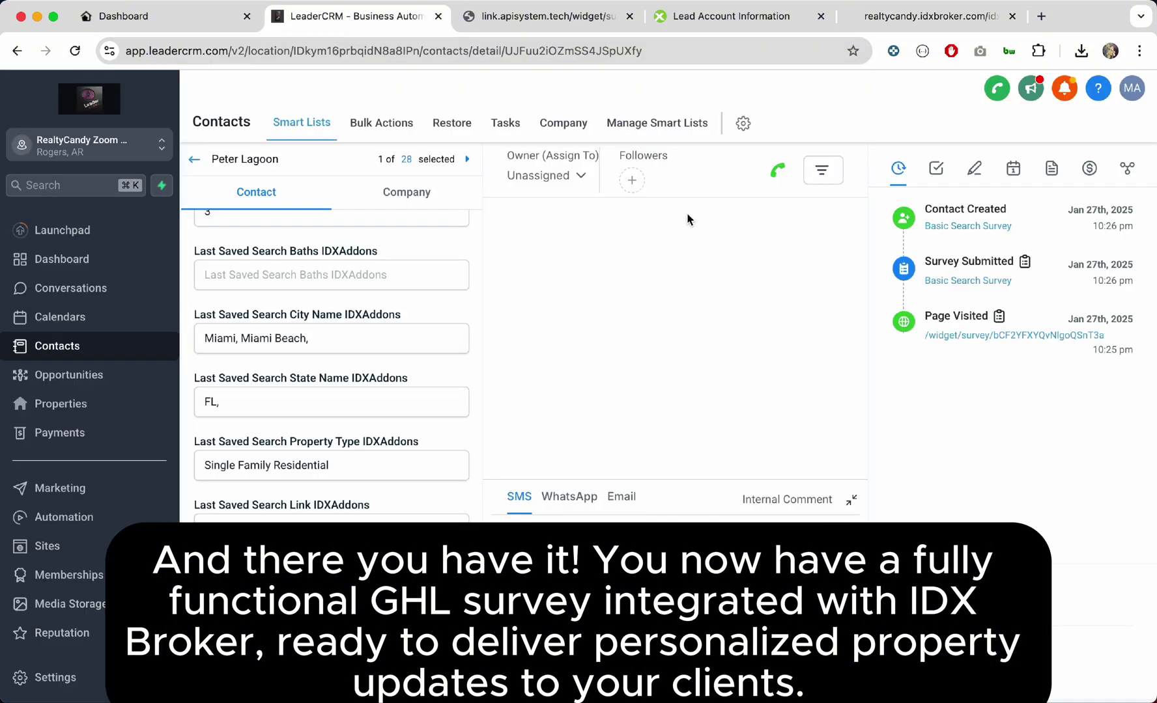
# Step: Reload the contact and open its IDX profile's saved searches showing the Miami/Miami Beach search
pyautogui.click(643, 52)
pyautogui.press('Return')
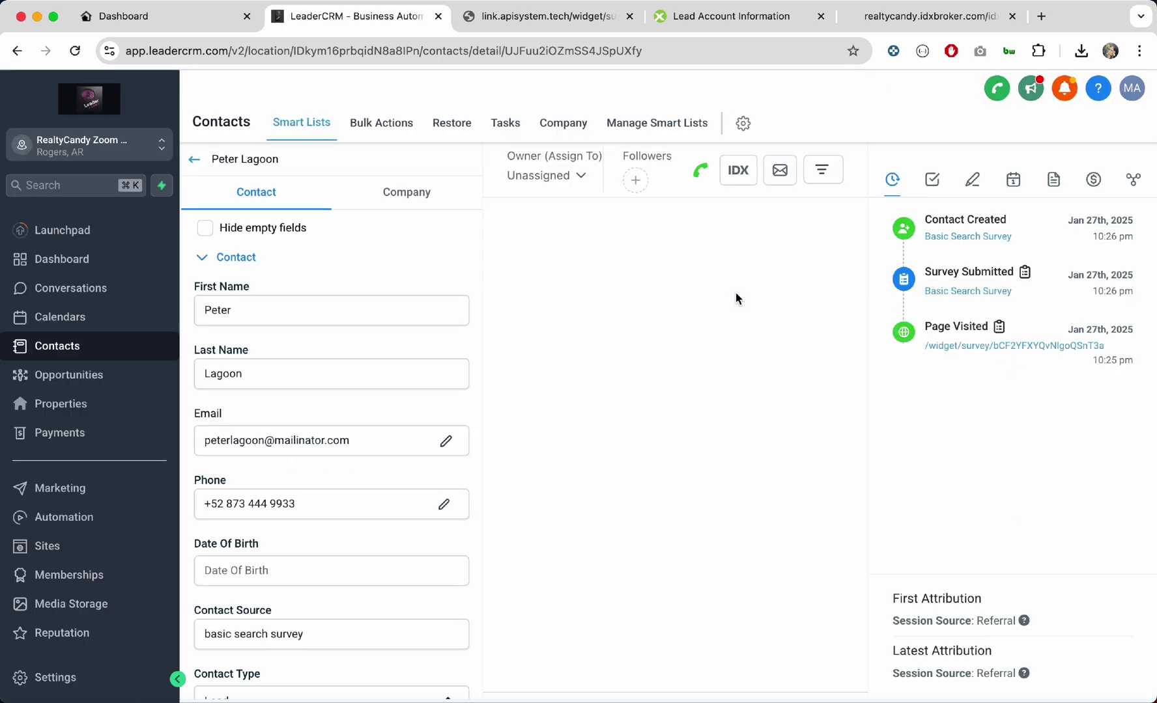
pyautogui.click(770, 174)
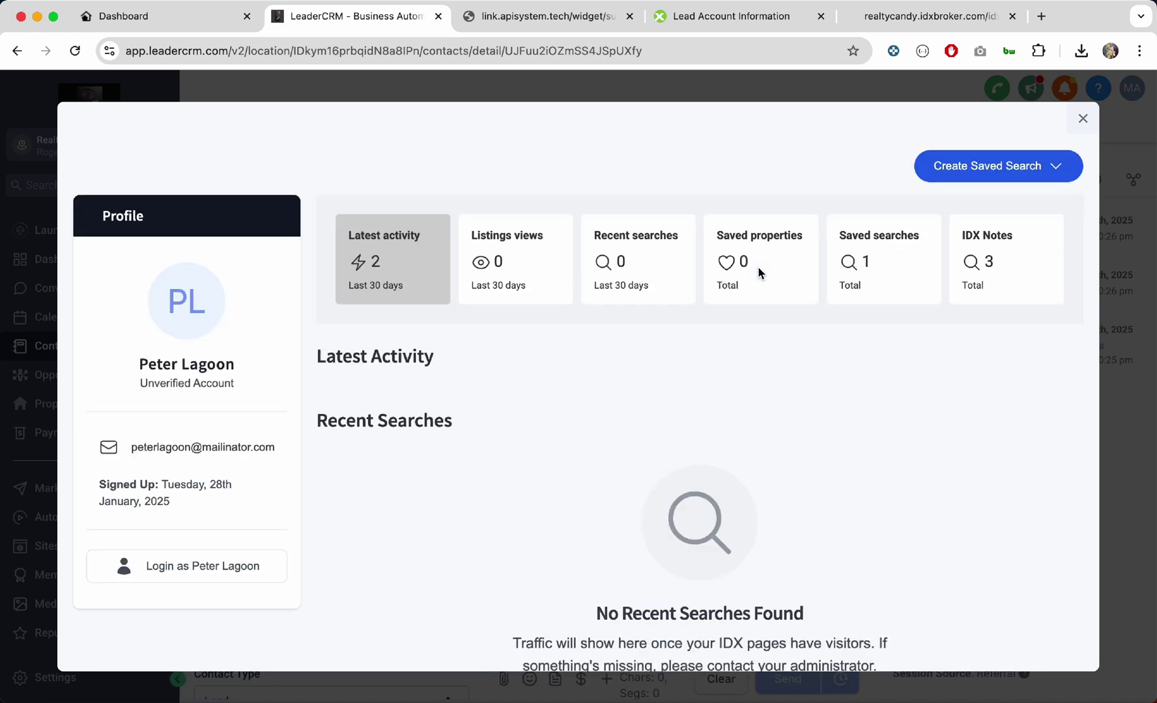
pyautogui.scroll(-3, 762, 451)
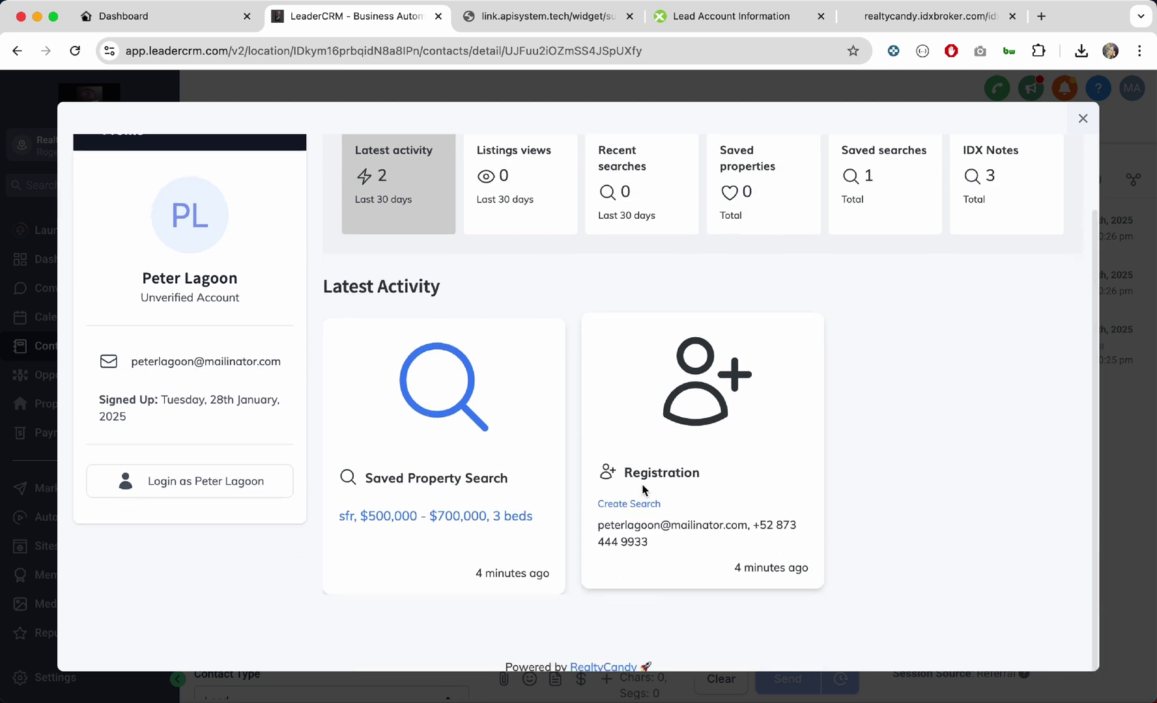
pyautogui.scroll(3, 450, 508)
pyautogui.click(866, 281)
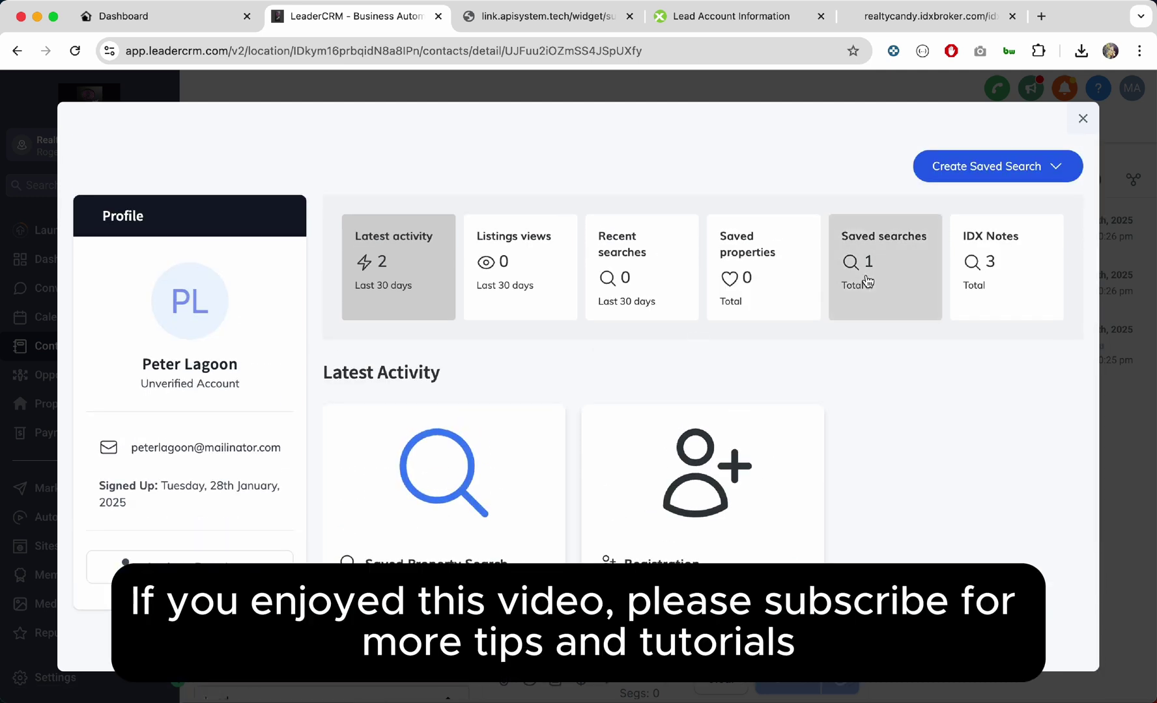
pyautogui.scroll(-3, 568, 411)
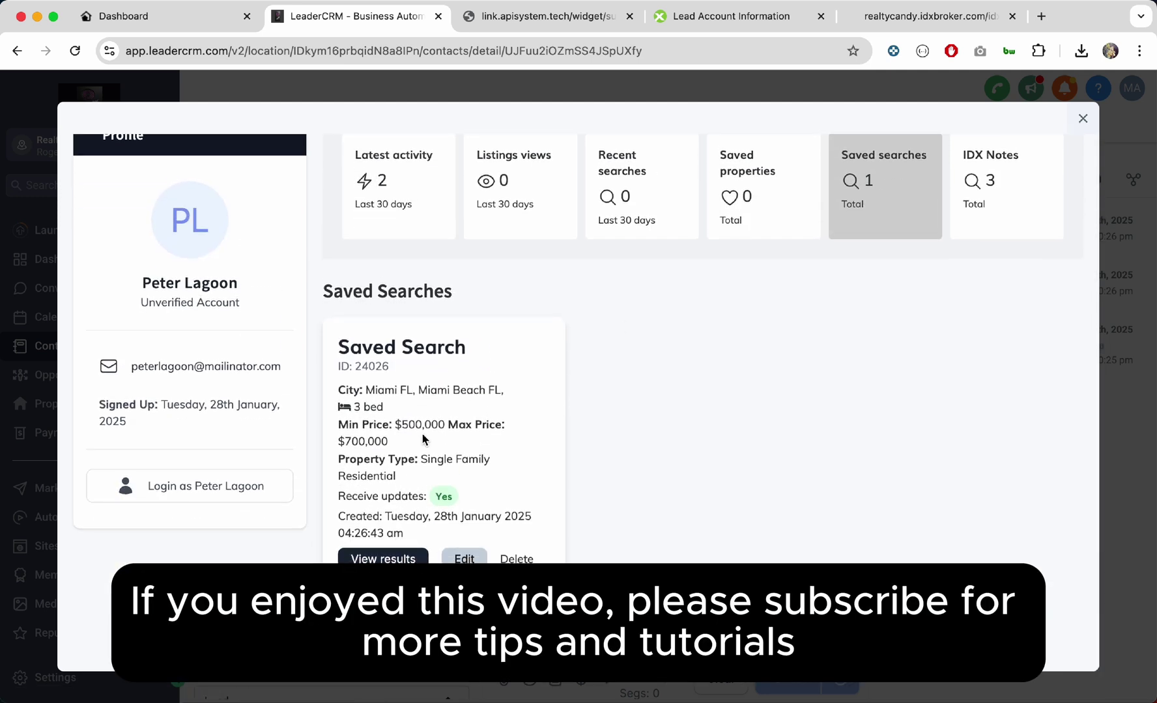